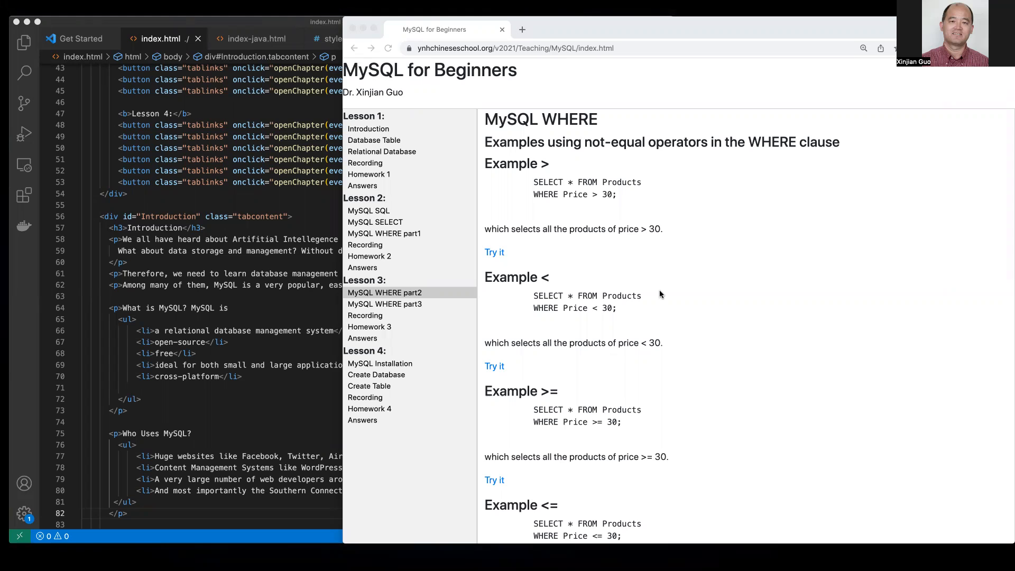
- Scroll the WHERE part2 page down to the LIKE and IN examples, then open WHERE part3
{"action": "scroll", "coordinate": [717, 313], "scroll_direction": "down", "scroll_amount": 1}
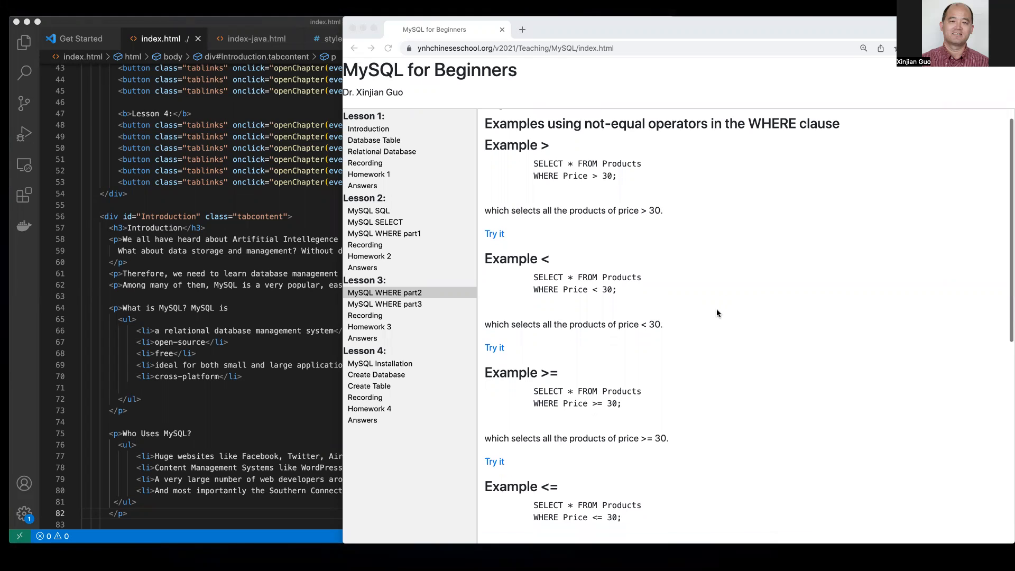
{"action": "scroll", "coordinate": [717, 313], "scroll_direction": "down", "scroll_amount": 5}
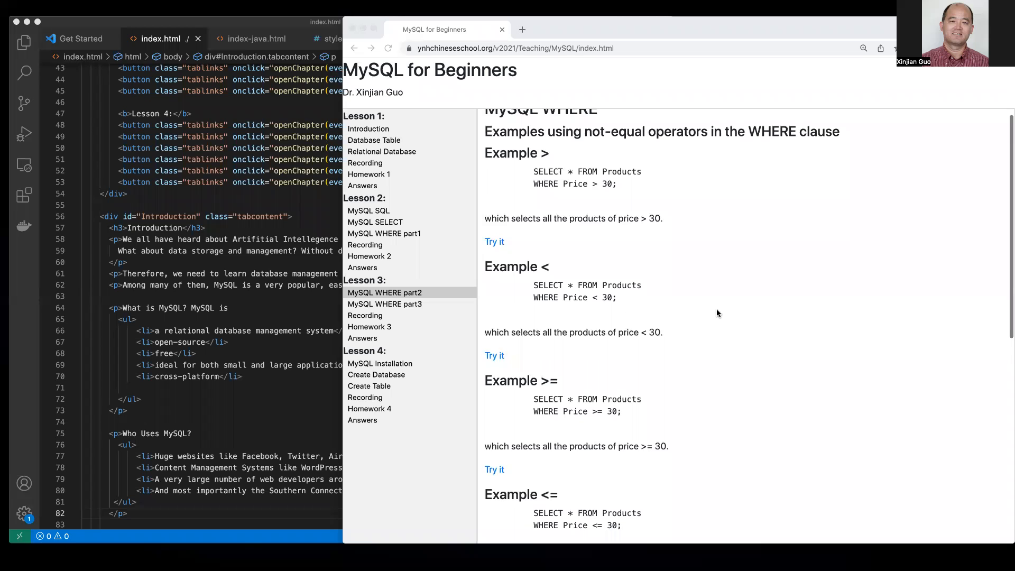
{"action": "scroll", "coordinate": [717, 313], "scroll_direction": "down", "scroll_amount": 8}
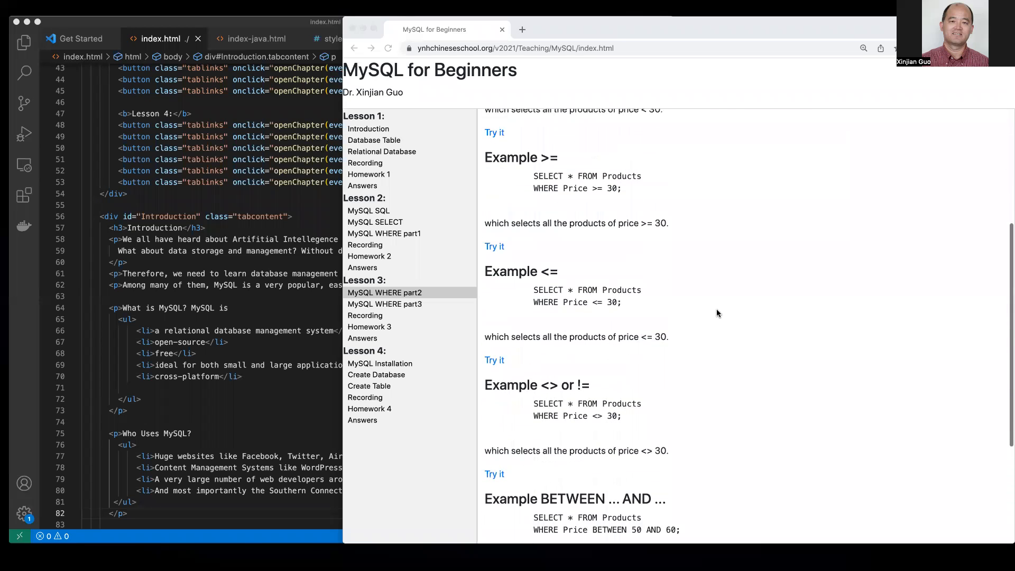
{"action": "scroll", "coordinate": [717, 313], "scroll_direction": "down", "scroll_amount": 3}
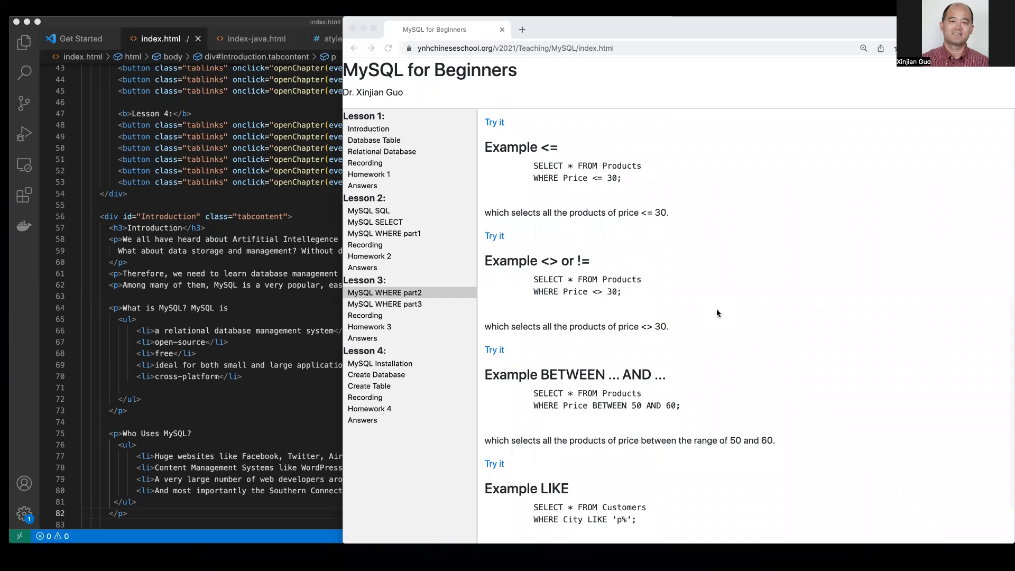
{"action": "scroll", "coordinate": [718, 313], "scroll_direction": "down", "scroll_amount": 3}
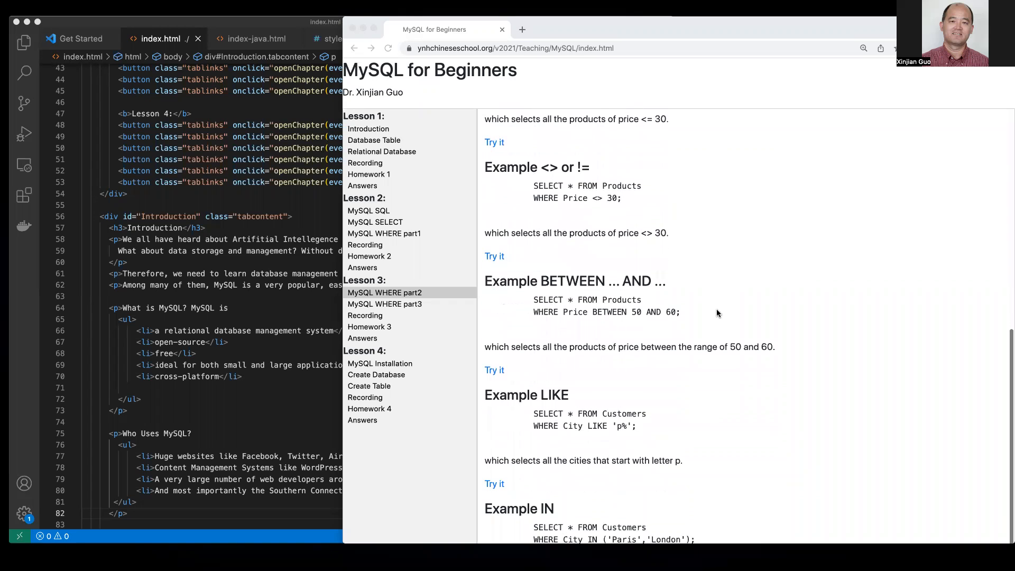
{"action": "scroll", "coordinate": [717, 313], "scroll_direction": "down", "scroll_amount": 1}
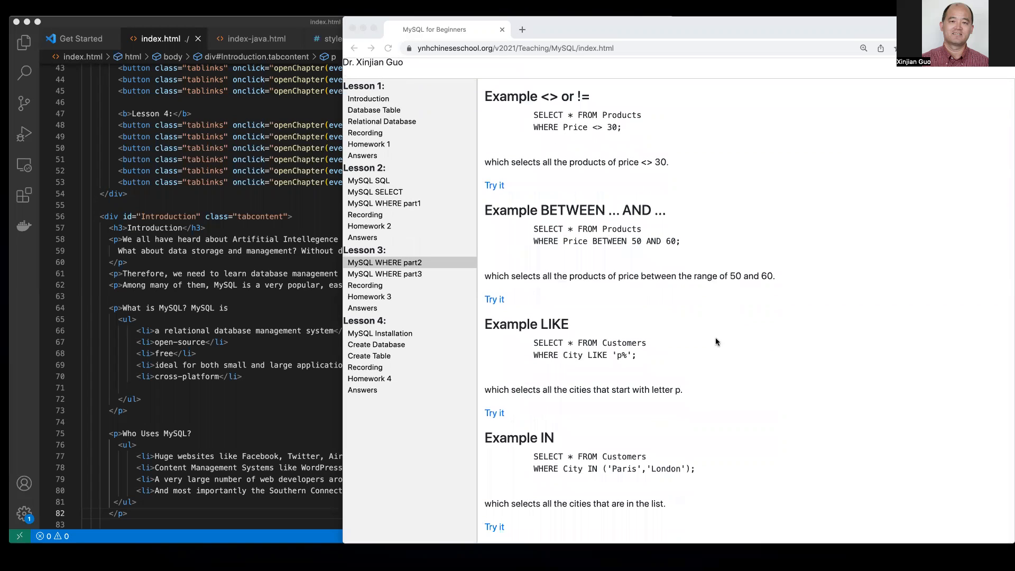
{"action": "left_click", "coordinate": [413, 277]}
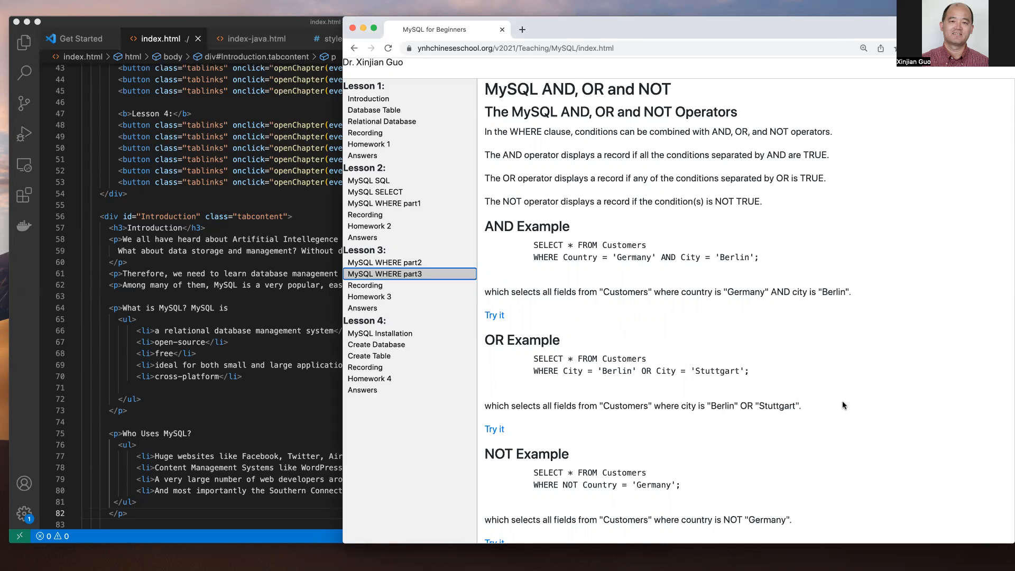
- Read through the AND, OR and NOT example queries, then go to Homework 3
{"action": "scroll", "coordinate": [843, 406], "scroll_direction": "down", "scroll_amount": 2}
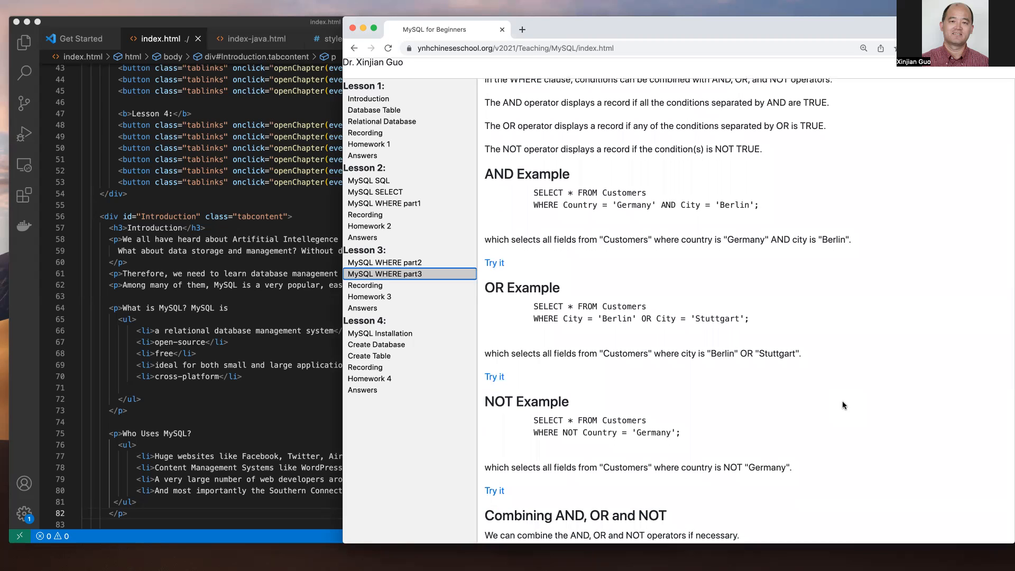
{"action": "scroll", "coordinate": [843, 406], "scroll_direction": "down", "scroll_amount": 2}
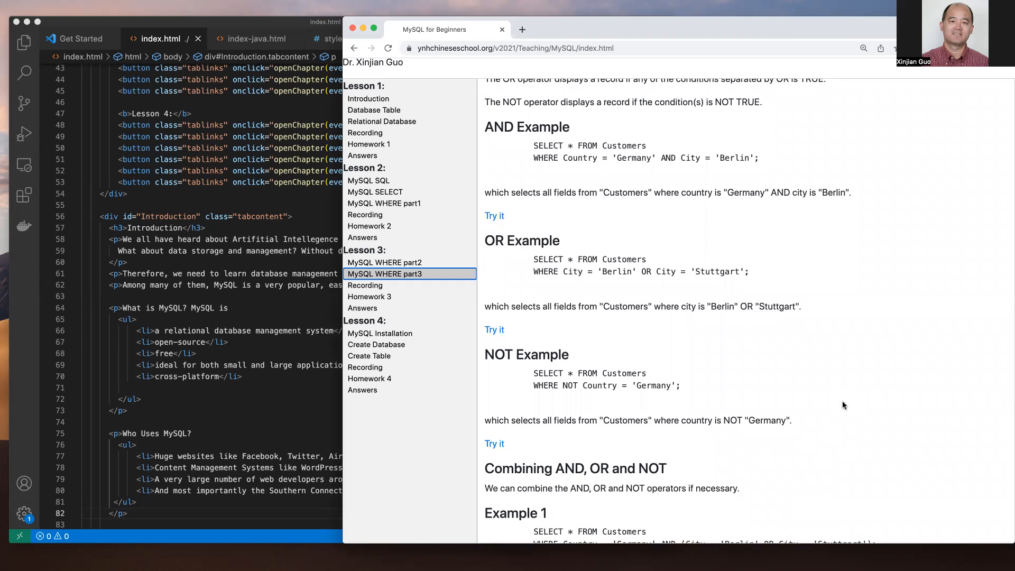
{"action": "scroll", "coordinate": [843, 405], "scroll_direction": "down", "scroll_amount": 5}
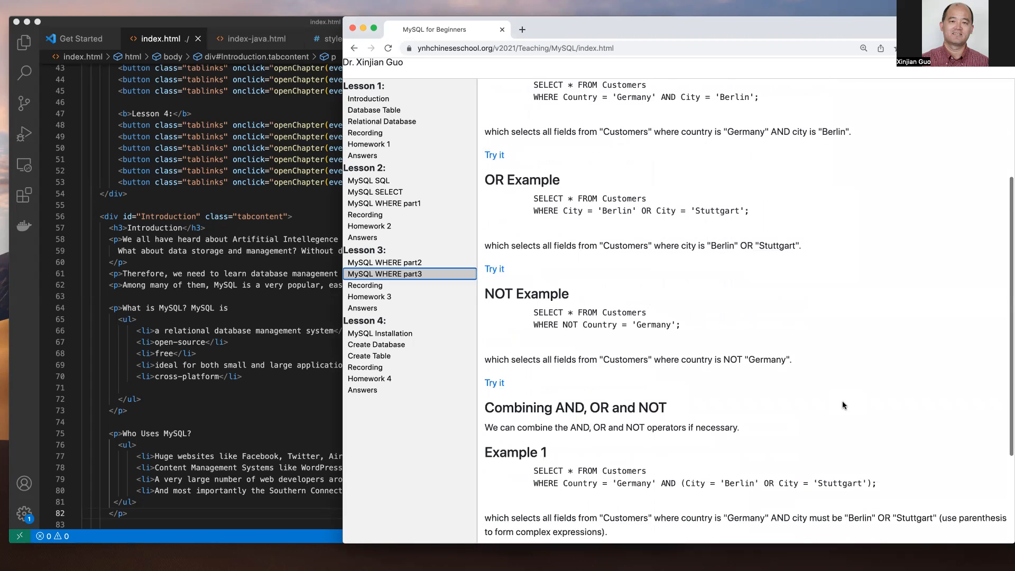
{"action": "scroll", "coordinate": [843, 405], "scroll_direction": "down", "scroll_amount": 2}
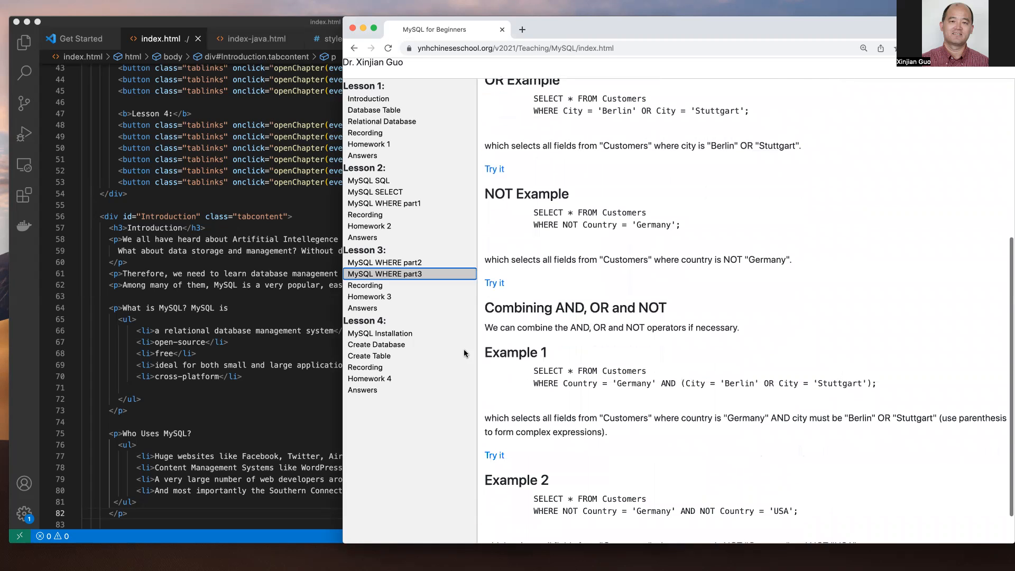
{"action": "left_click", "coordinate": [385, 297]}
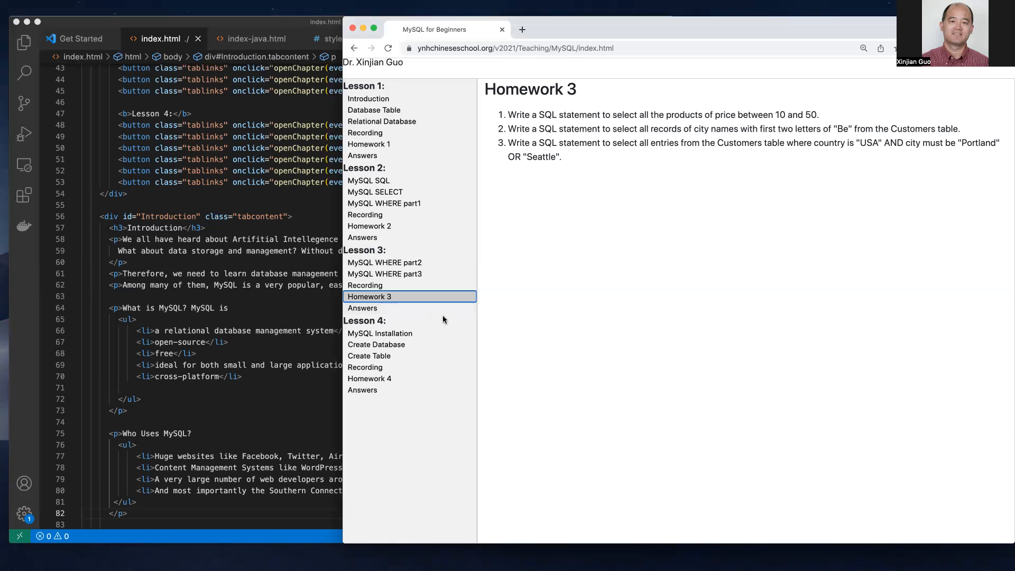
- Show the Homework 3 Answers page with the BETWEEN, LIKE 'BE%' and AND solution queries
{"action": "left_click", "coordinate": [368, 310]}
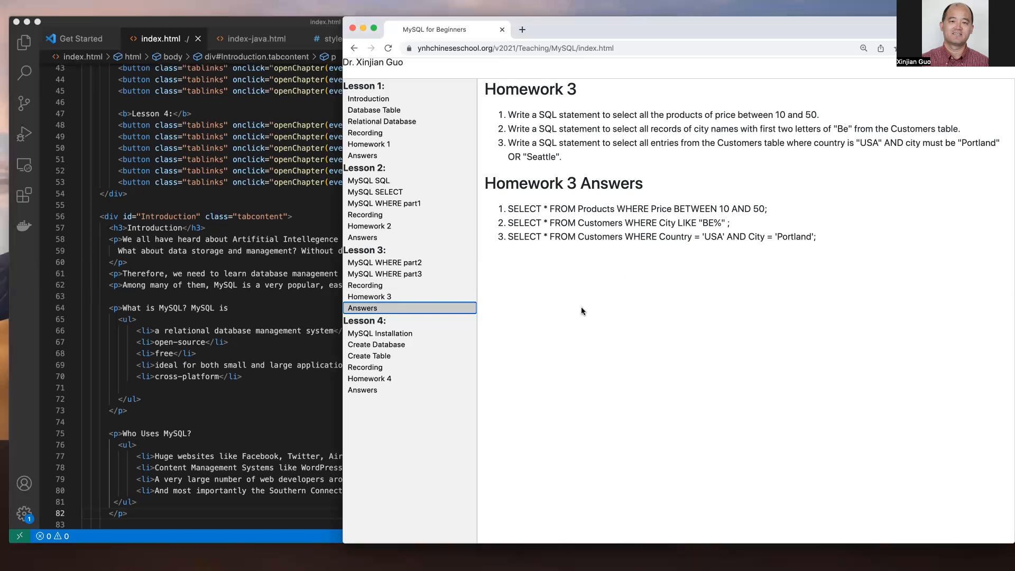
- Open the MySQL Installation lesson and follow its downloads link to the Yum Repository packages
{"action": "left_click", "coordinate": [399, 335]}
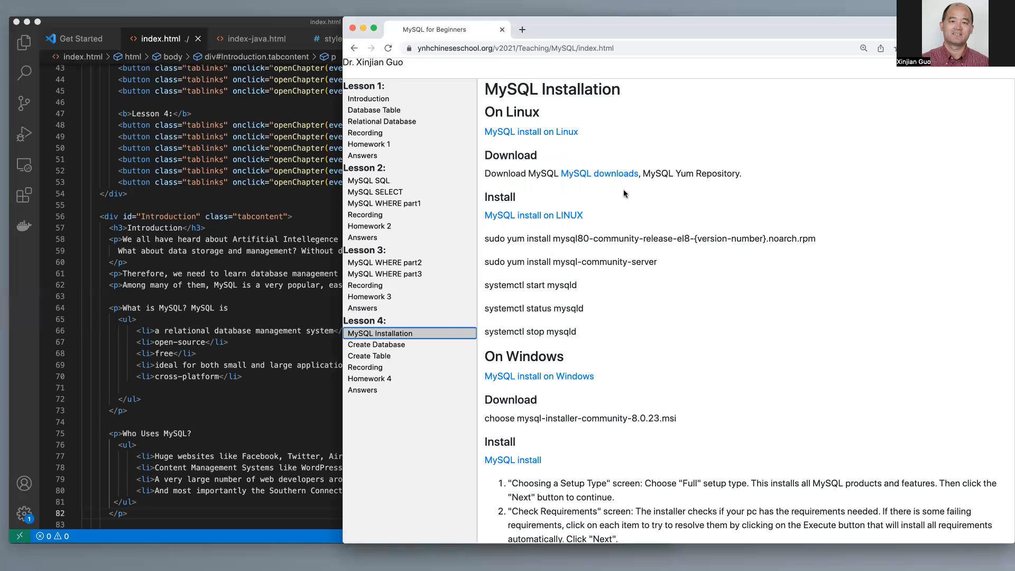
{"action": "left_click", "coordinate": [595, 177]}
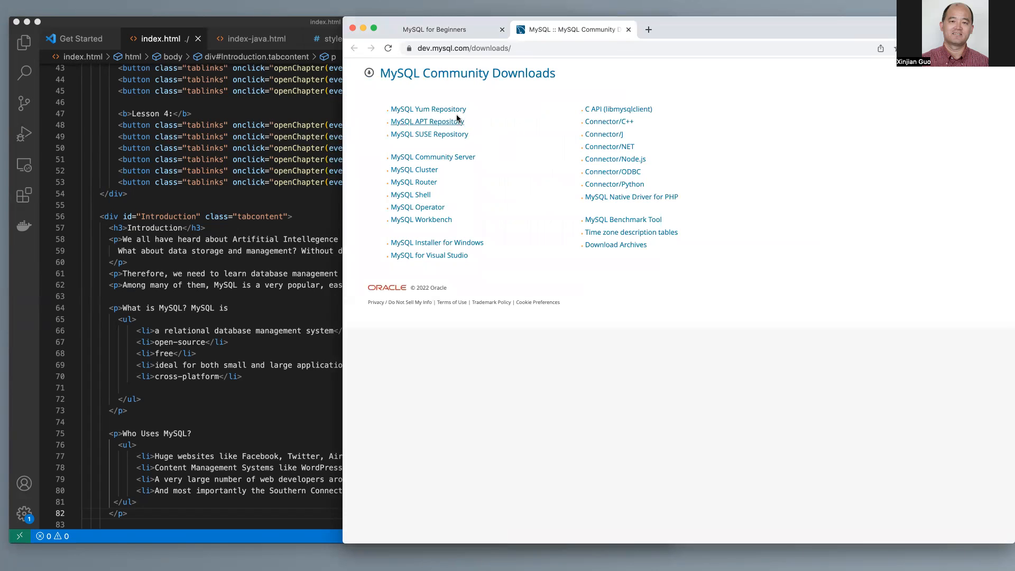
{"action": "left_click", "coordinate": [436, 111]}
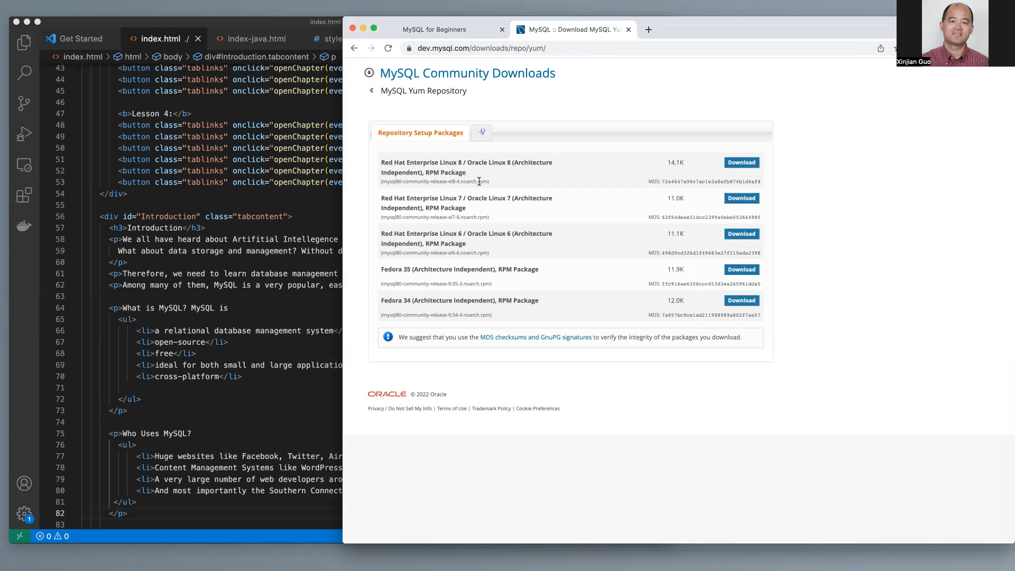
- Highlight 'community' in the package file name, then return to the MySQL for Beginners tab
{"action": "double_click", "coordinate": [414, 182]}
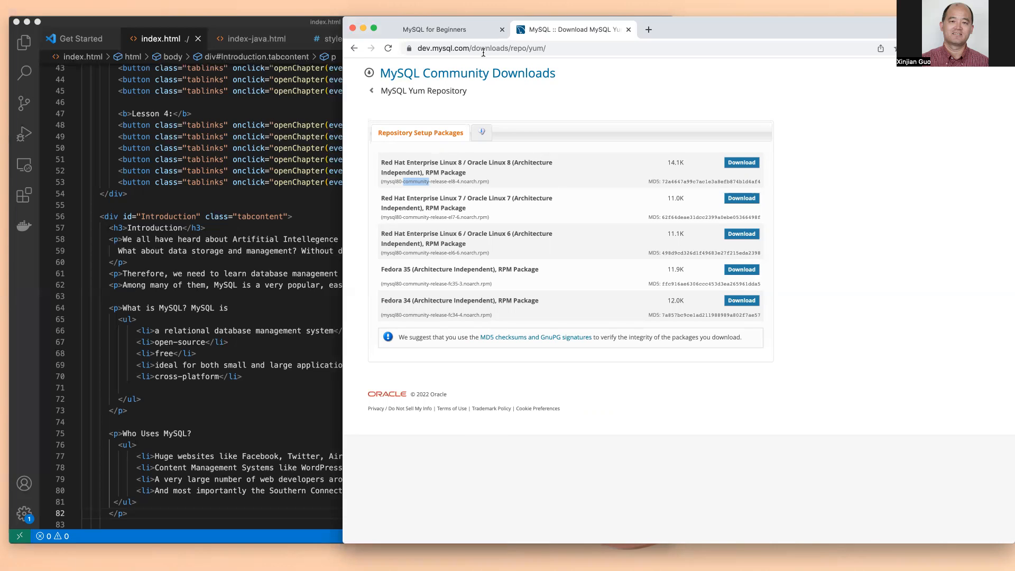
{"action": "left_click", "coordinate": [458, 30]}
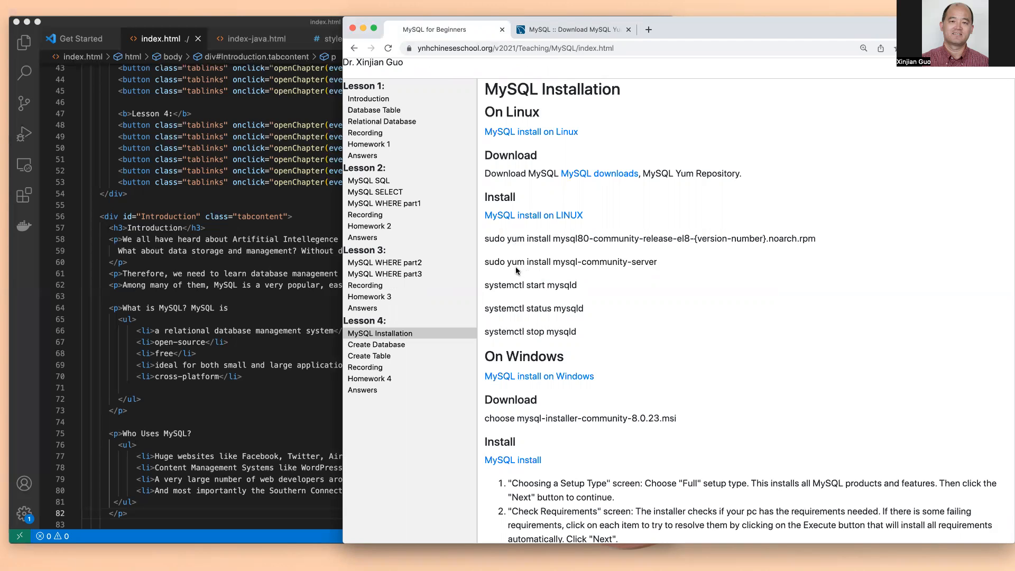
- Highlight 'server' in the yum install command and 'stop mysqld' in the systemctl command
{"action": "double_click", "coordinate": [644, 262]}
{"action": "left_click", "coordinate": [485, 284]}
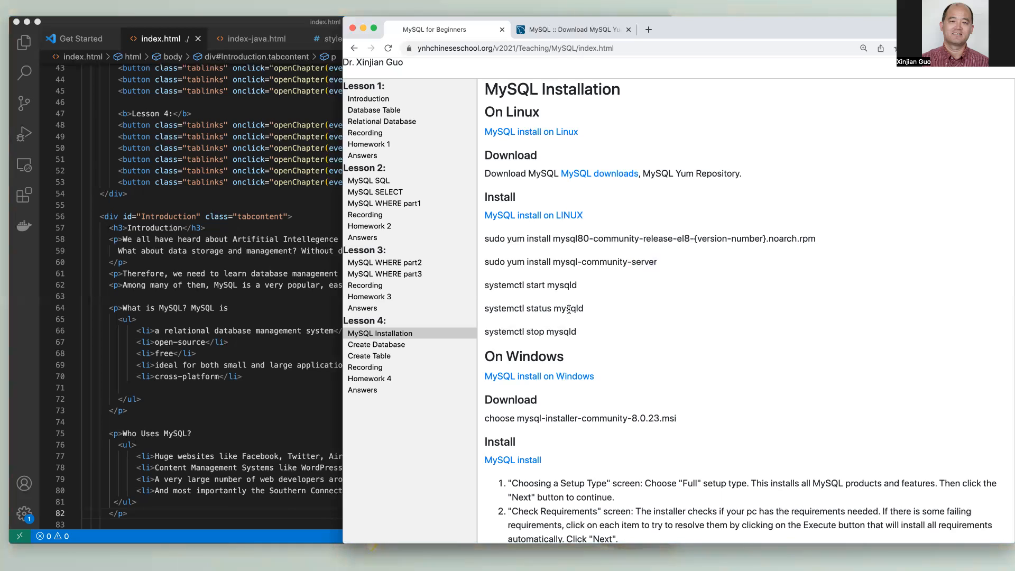
{"action": "double_click", "coordinate": [537, 333]}
{"action": "double_click", "coordinate": [563, 333]}
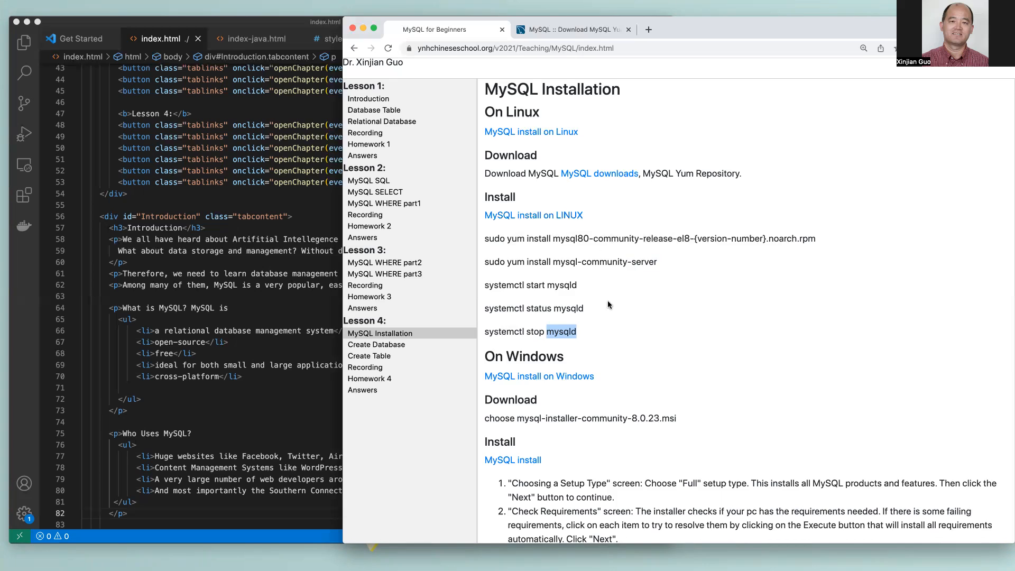
- Scroll down to the On Windows steps for mysql-installer-community-8.0.23.msi
{"action": "scroll", "coordinate": [608, 302], "scroll_direction": "down", "scroll_amount": 2}
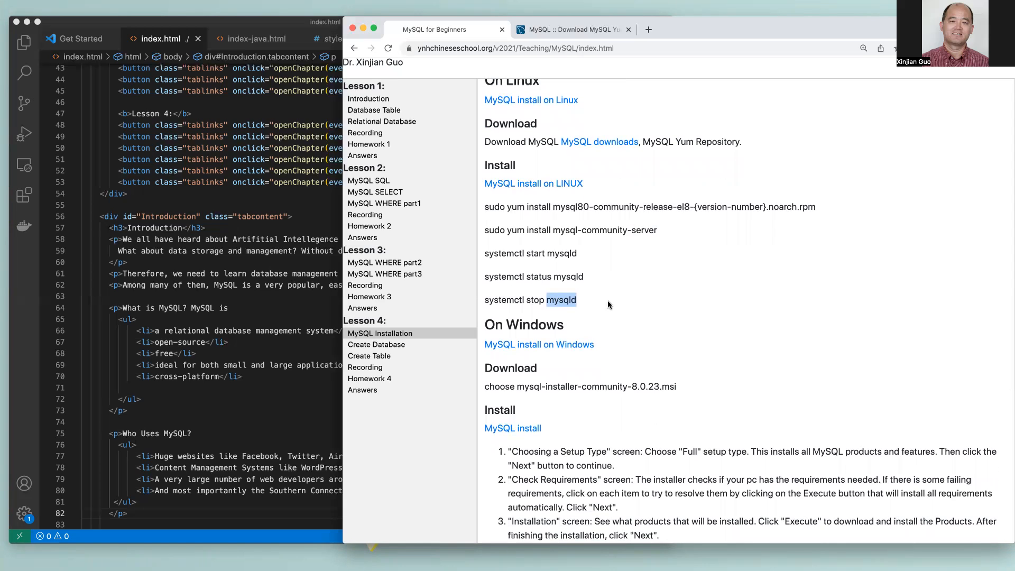
{"action": "scroll", "coordinate": [608, 302], "scroll_direction": "down", "scroll_amount": 5}
{"action": "scroll", "coordinate": [607, 301], "scroll_direction": "down", "scroll_amount": 3}
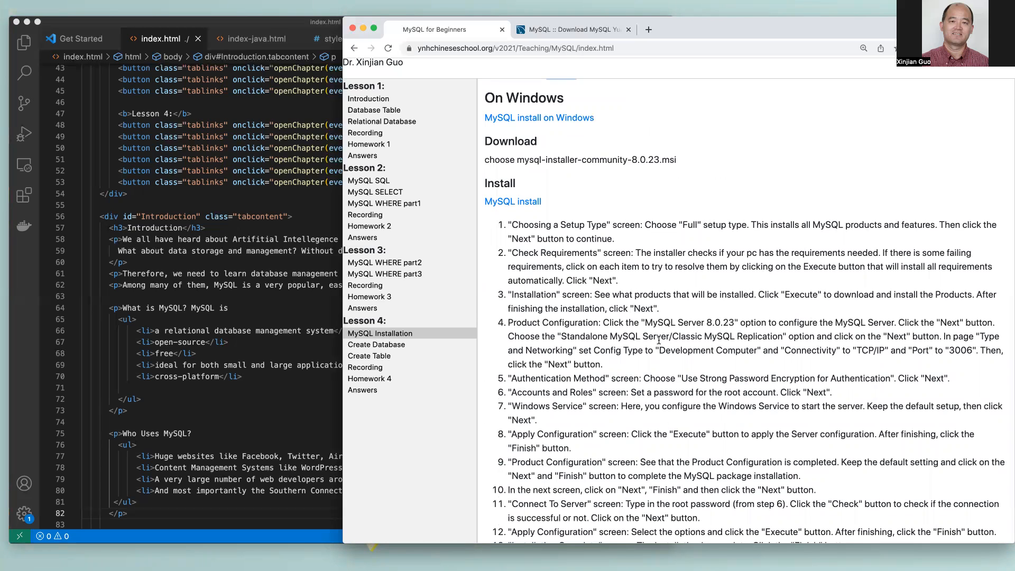
{"action": "scroll", "coordinate": [659, 340], "scroll_direction": "up", "scroll_amount": 5}
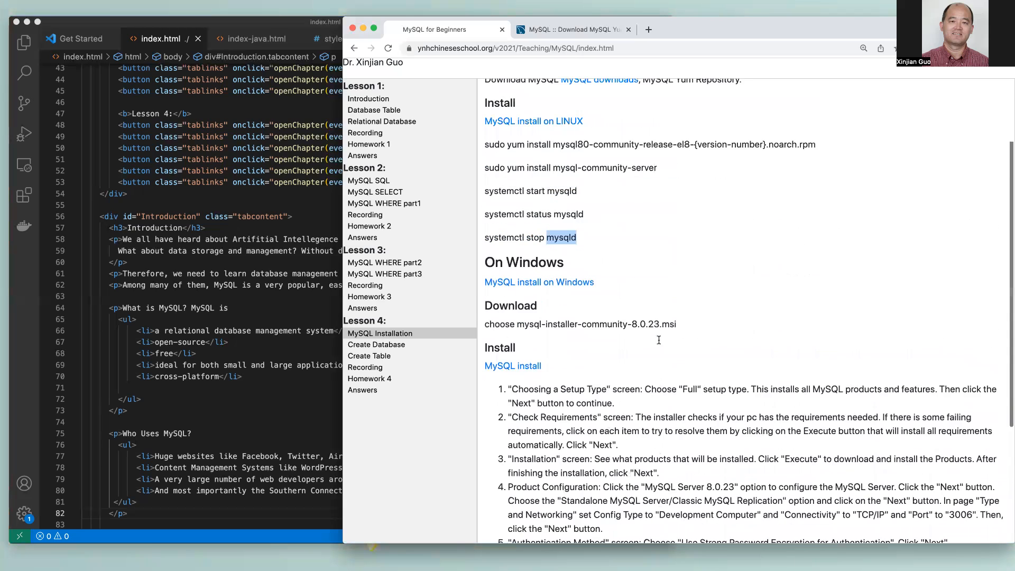
{"action": "scroll", "coordinate": [664, 324], "scroll_direction": "down", "scroll_amount": 5}
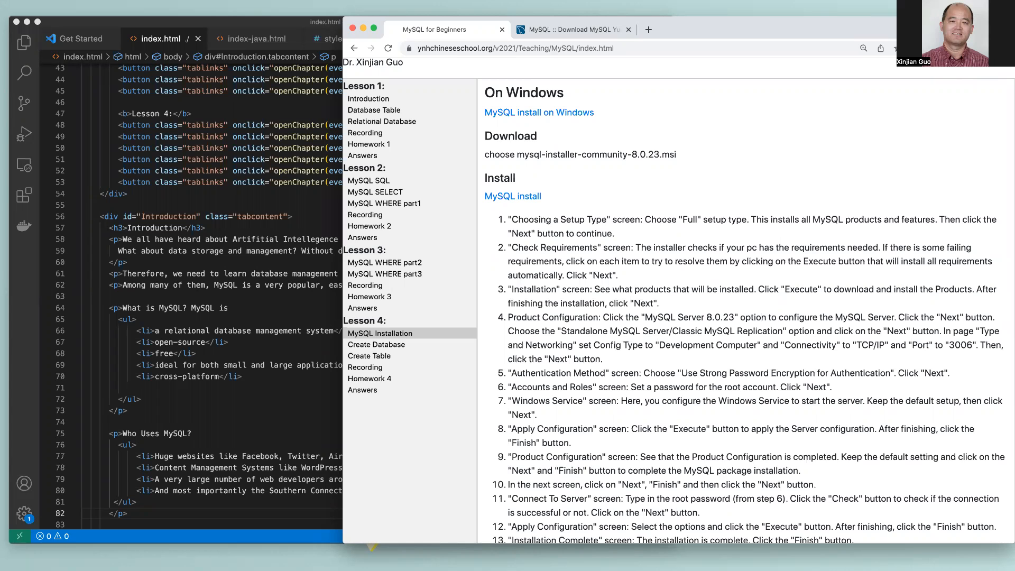
{"action": "scroll", "coordinate": [640, 273], "scroll_direction": "up", "scroll_amount": 5}
{"action": "scroll", "coordinate": [640, 272], "scroll_direction": "up", "scroll_amount": 2}
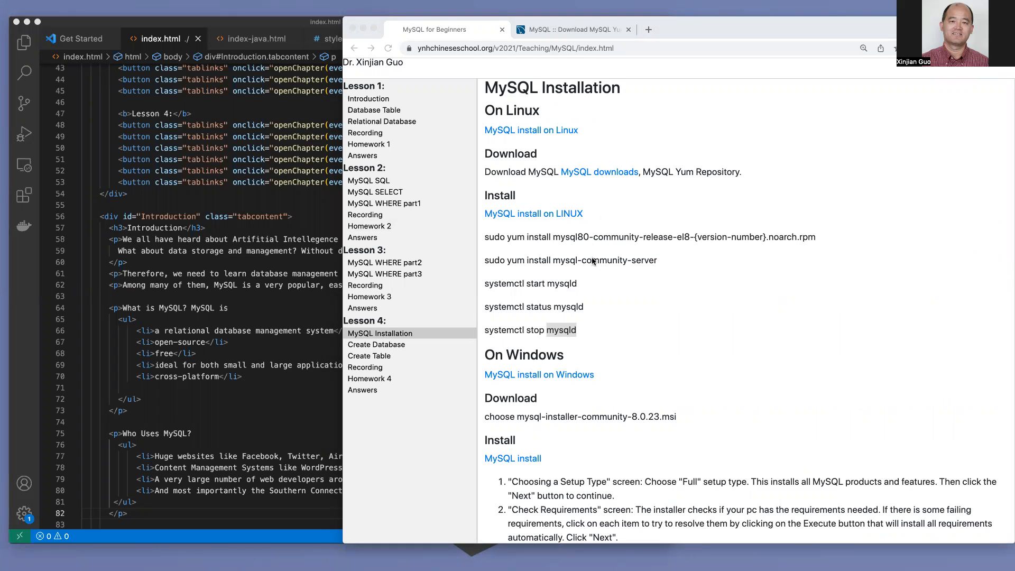
{"action": "scroll", "coordinate": [634, 308], "scroll_direction": "down", "scroll_amount": 2}
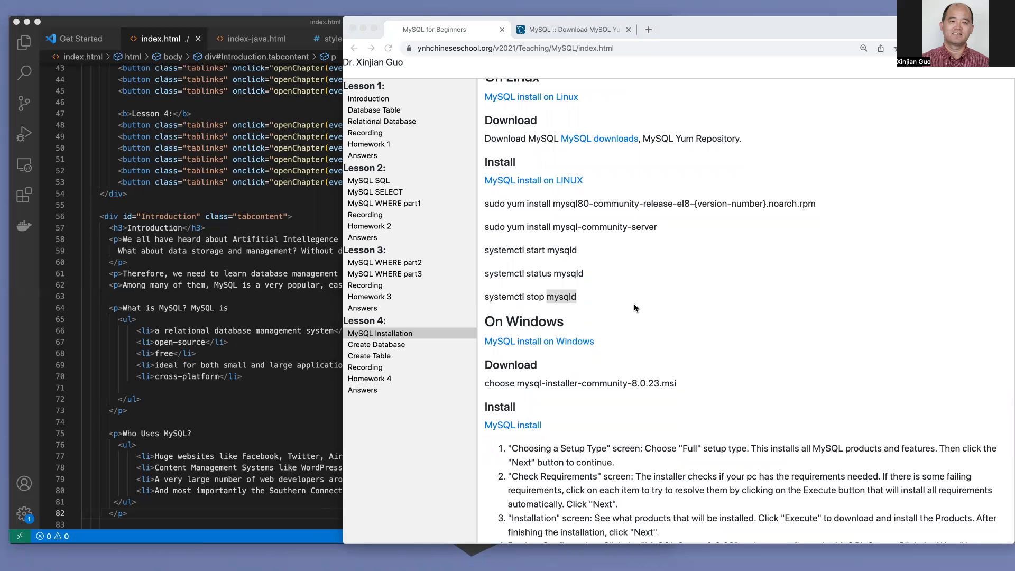
{"action": "scroll", "coordinate": [696, 309], "scroll_direction": "down", "scroll_amount": 5}
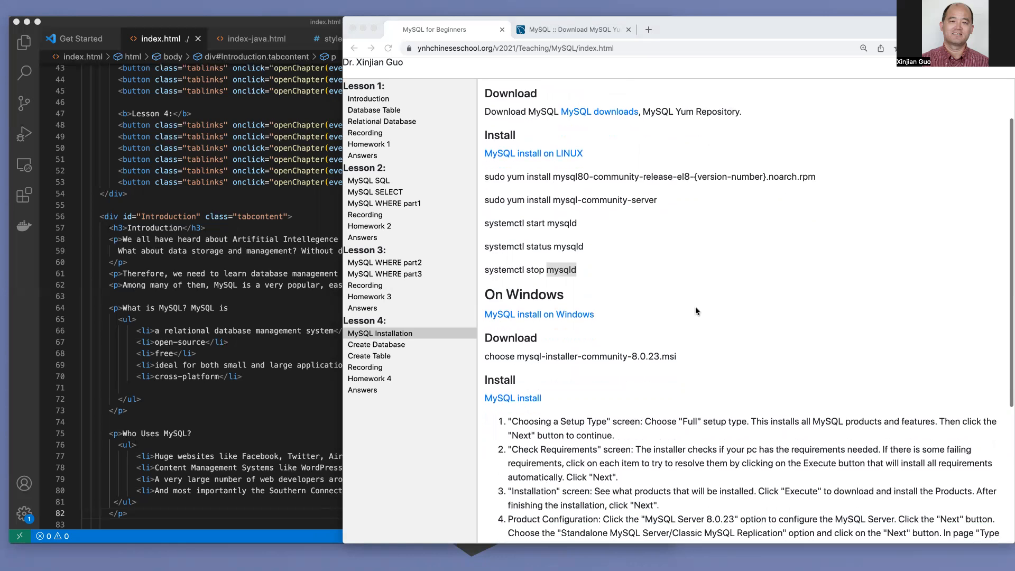
{"action": "scroll", "coordinate": [696, 311], "scroll_direction": "down", "scroll_amount": 2}
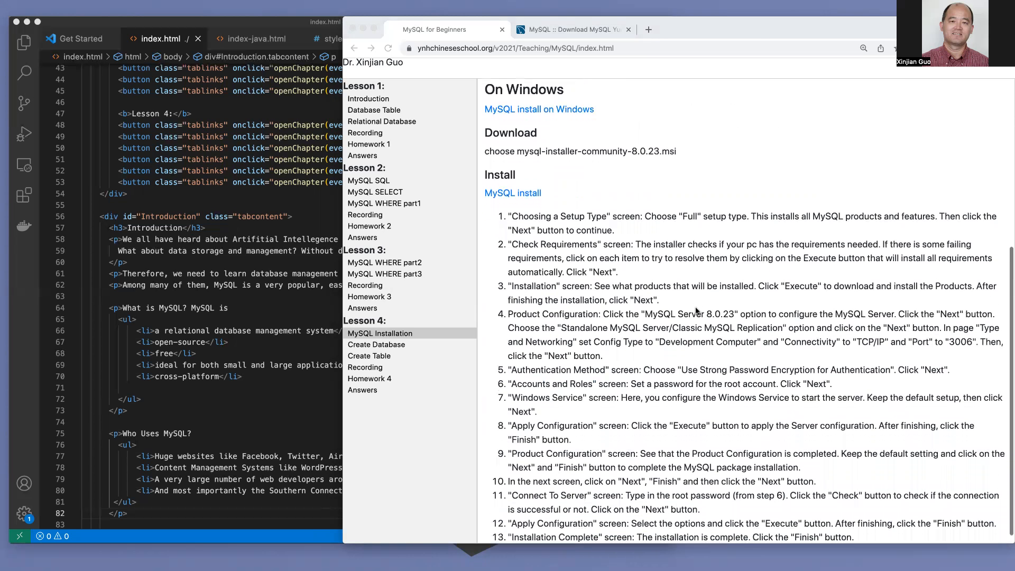
{"action": "left_click", "coordinate": [564, 128]}
- Open the MySQL install on Windows guide, browse its Previous/Next pages, then close and reopen it
{"action": "left_click", "coordinate": [540, 109]}
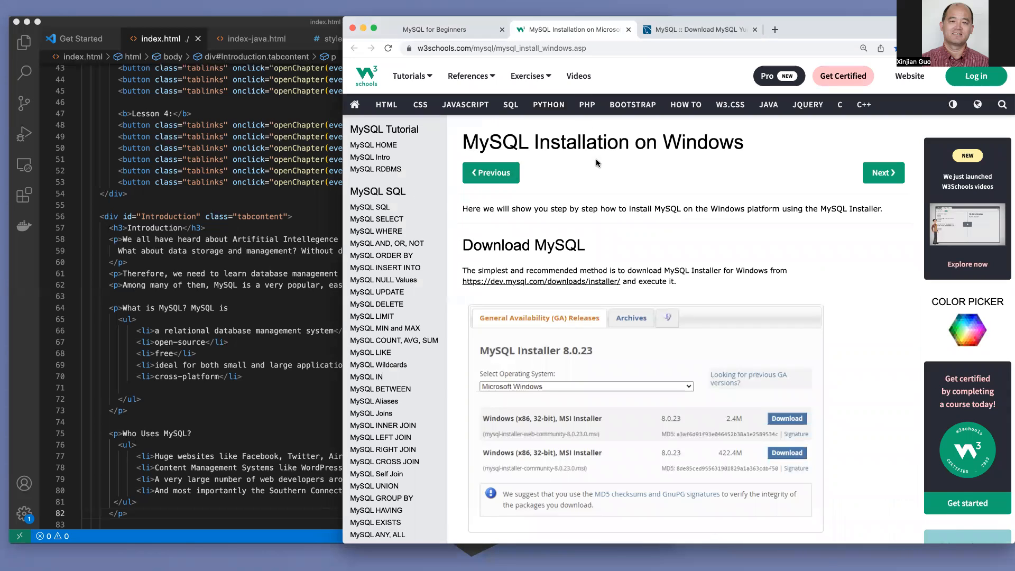
{"action": "left_click", "coordinate": [496, 180]}
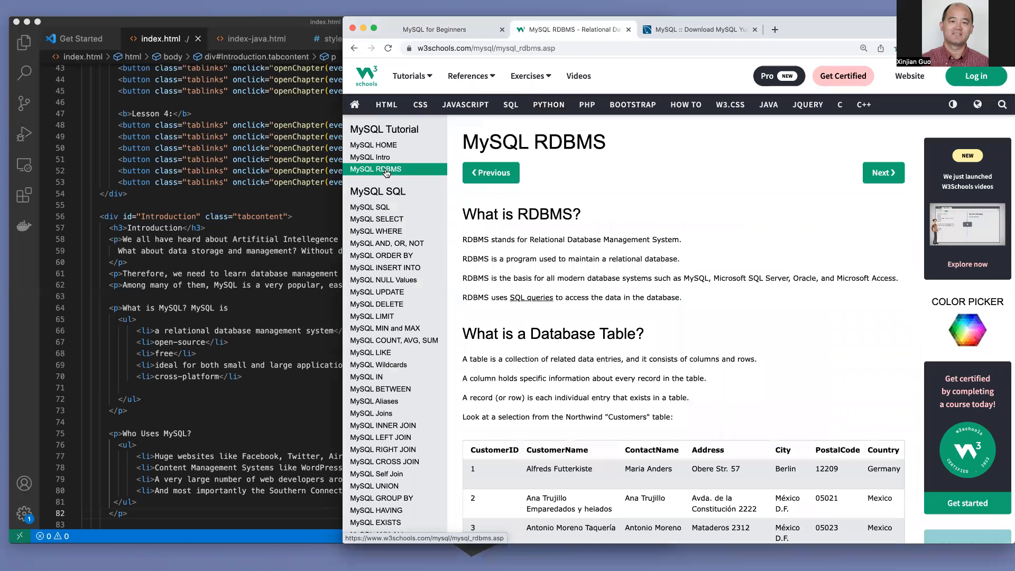
{"action": "left_click", "coordinate": [889, 173]}
{"action": "left_click", "coordinate": [888, 174]}
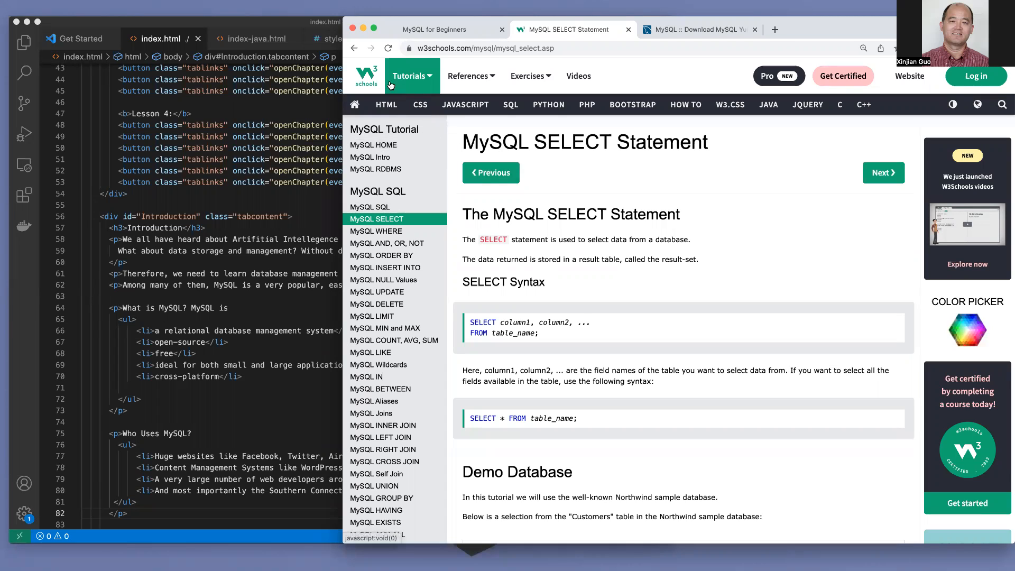
{"action": "left_click", "coordinate": [628, 30]}
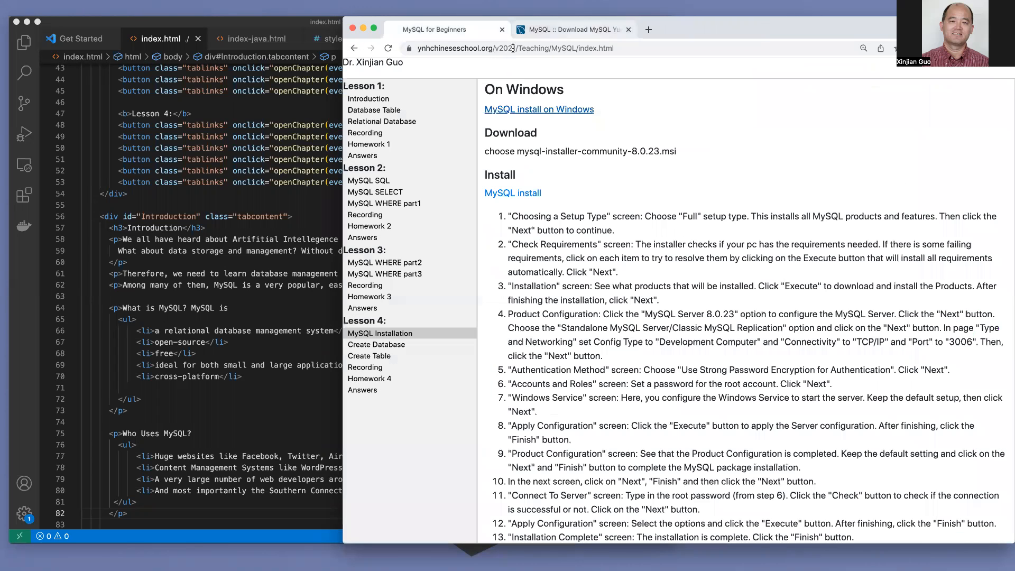
{"action": "left_click", "coordinate": [534, 111]}
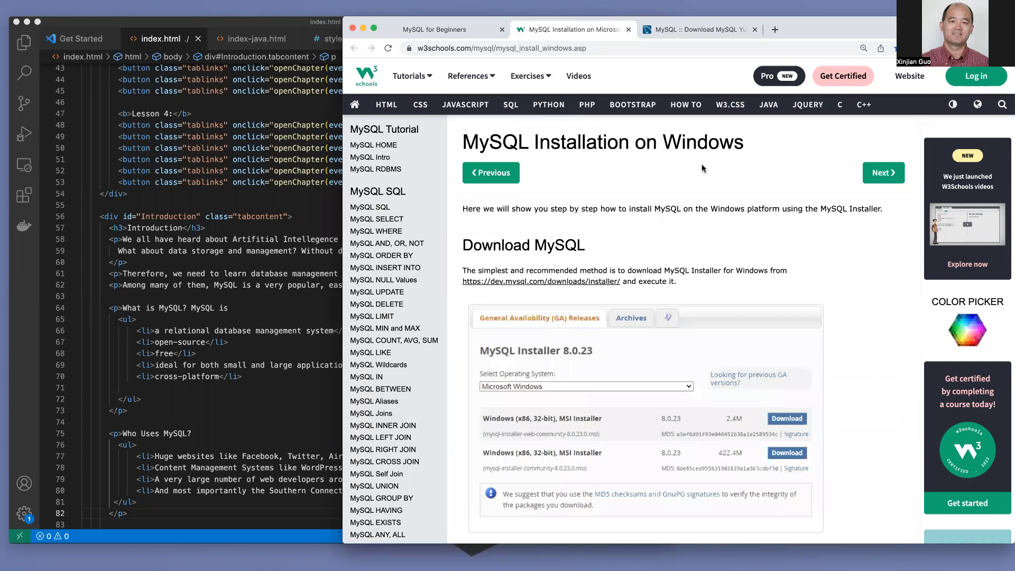
{"action": "scroll", "coordinate": [866, 281], "scroll_direction": "down", "scroll_amount": 3}
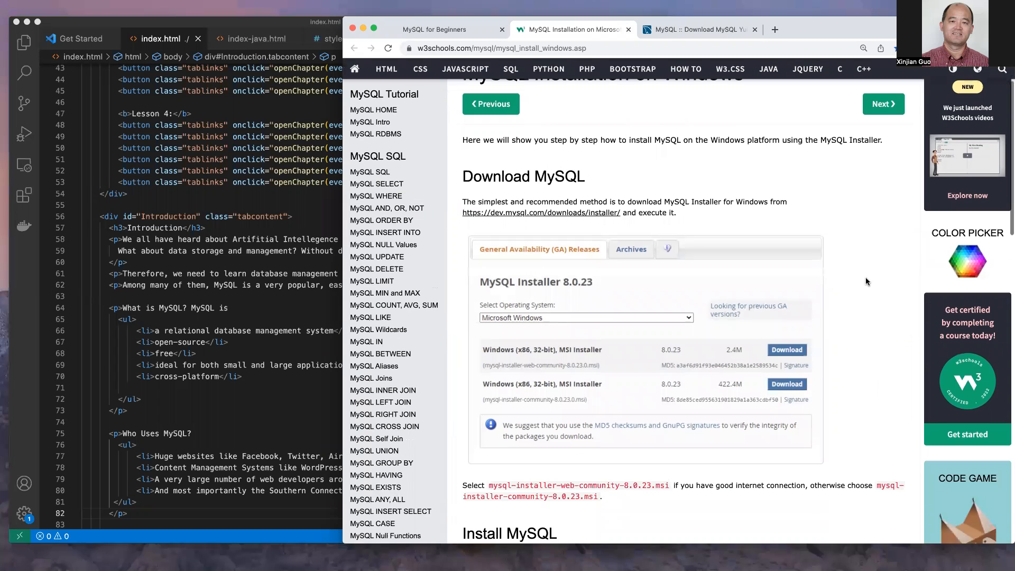
{"action": "scroll", "coordinate": [866, 280], "scroll_direction": "down", "scroll_amount": 5}
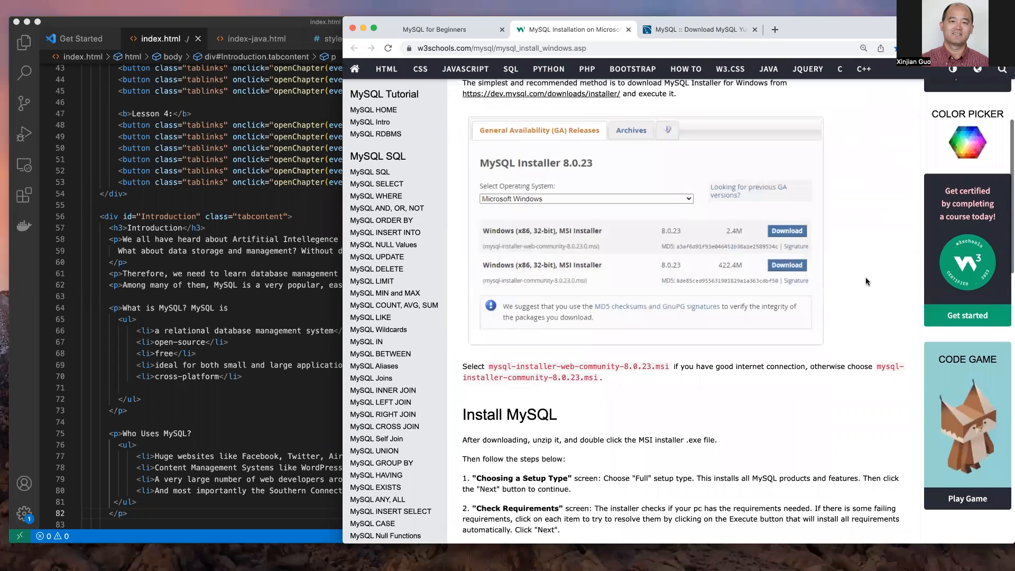
{"action": "scroll", "coordinate": [865, 277], "scroll_direction": "up", "scroll_amount": 5}
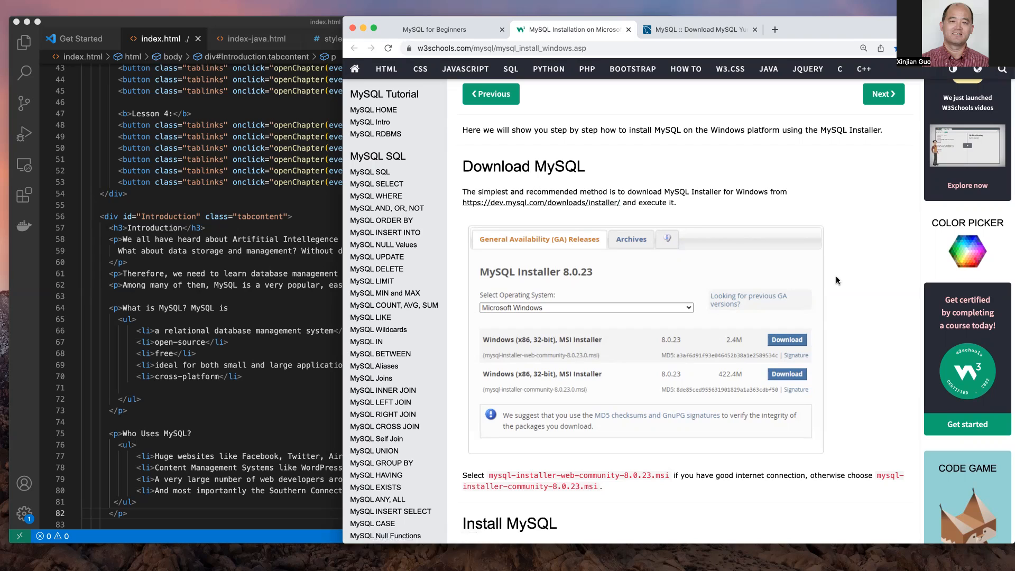
{"action": "scroll", "coordinate": [836, 281], "scroll_direction": "down", "scroll_amount": 2}
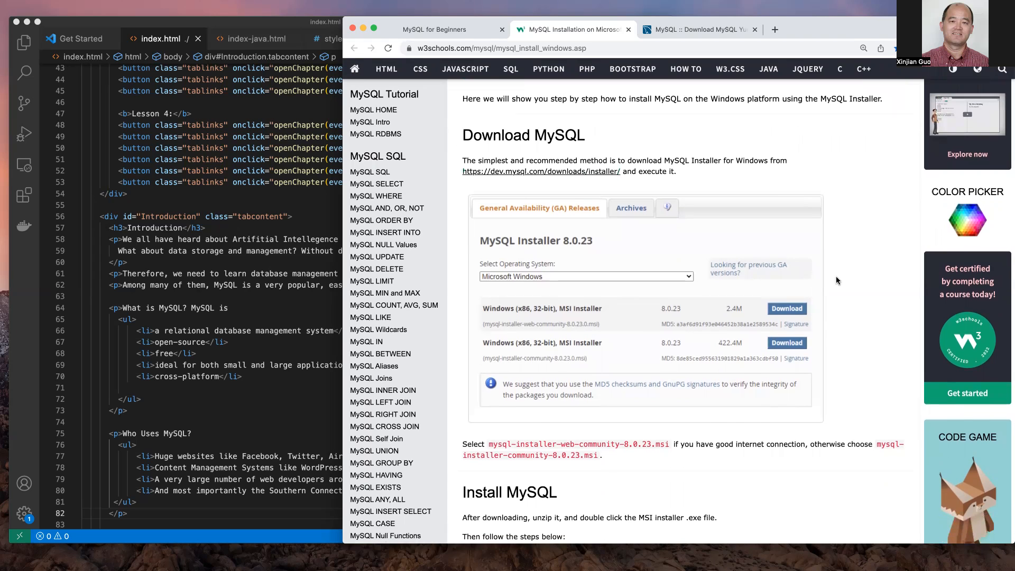
{"action": "scroll", "coordinate": [836, 280], "scroll_direction": "down", "scroll_amount": 3}
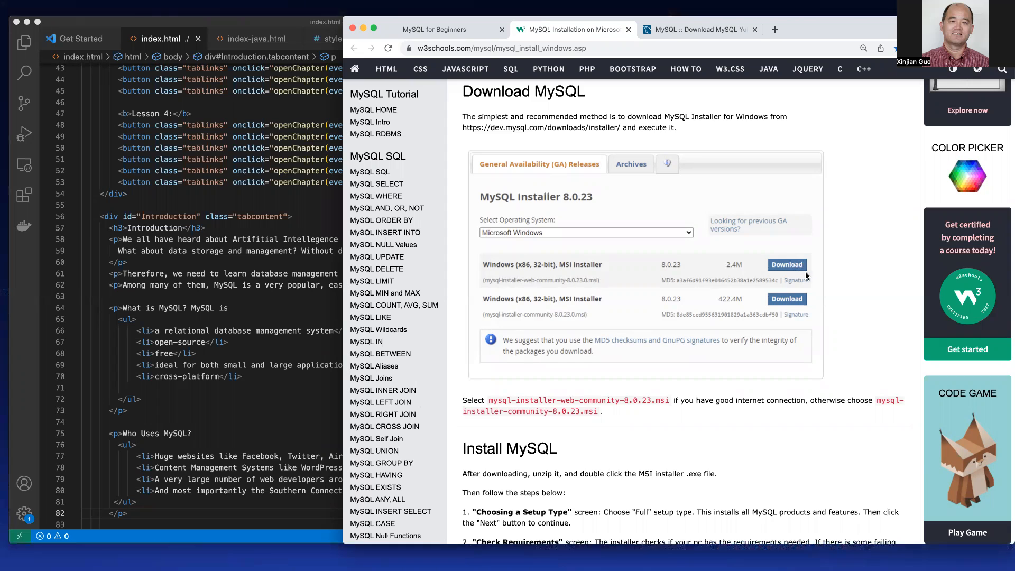
{"action": "scroll", "coordinate": [842, 330], "scroll_direction": "down", "scroll_amount": 2}
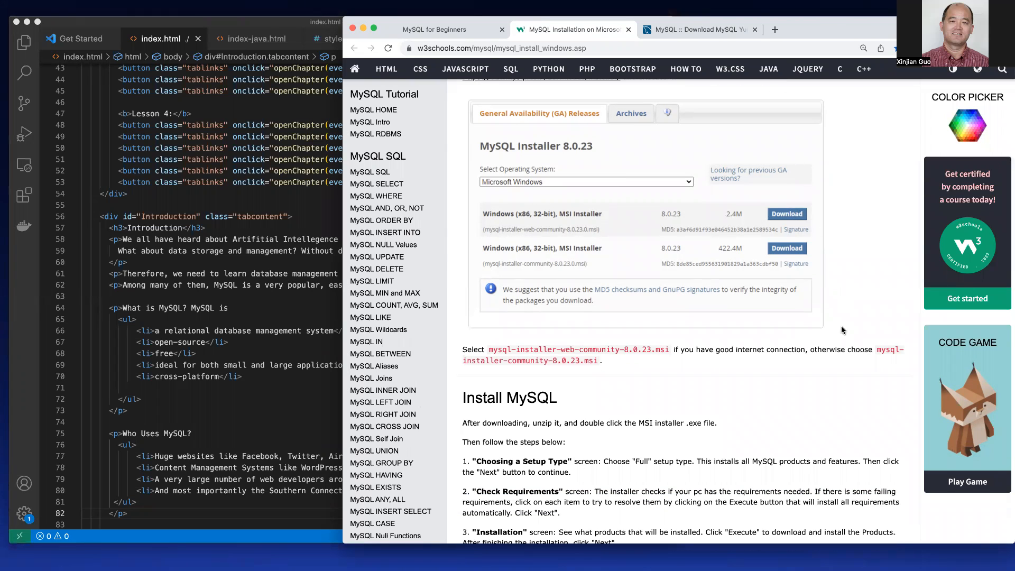
{"action": "scroll", "coordinate": [734, 385], "scroll_direction": "down", "scroll_amount": 1}
{"action": "scroll", "coordinate": [734, 385], "scroll_direction": "down", "scroll_amount": 1}
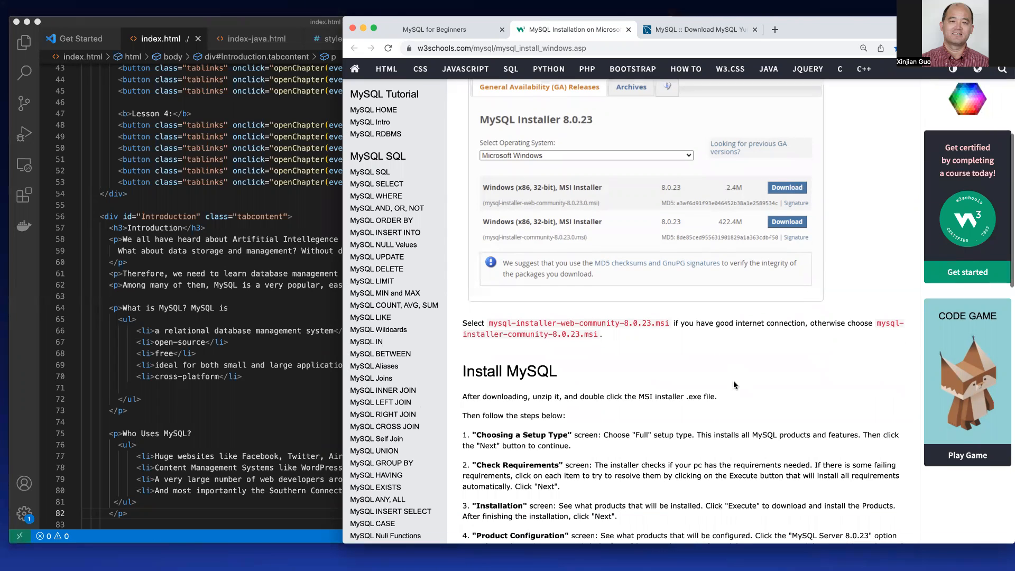
{"action": "scroll", "coordinate": [612, 379], "scroll_direction": "down", "scroll_amount": 8}
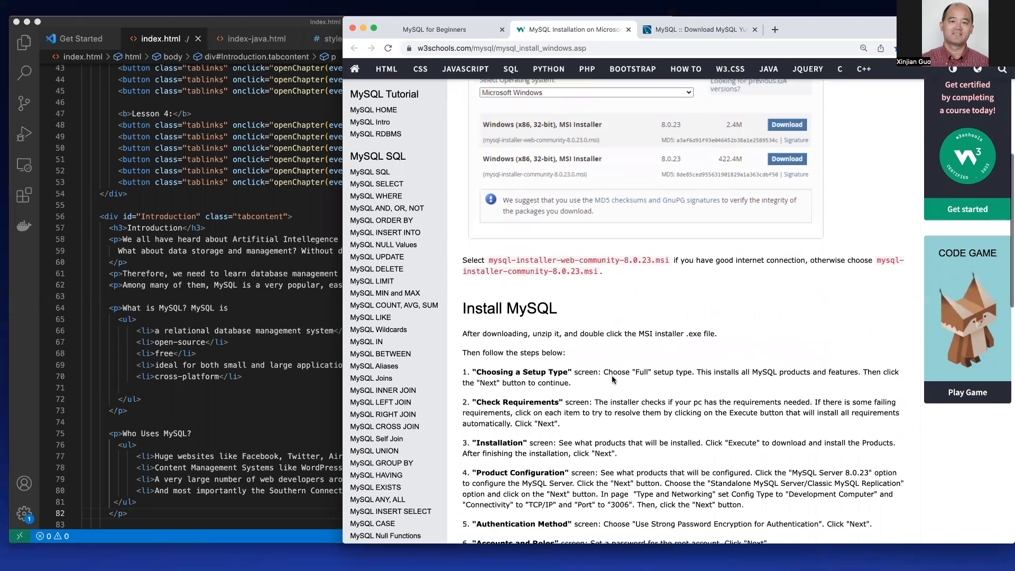
{"action": "scroll", "coordinate": [612, 374], "scroll_direction": "down", "scroll_amount": 3}
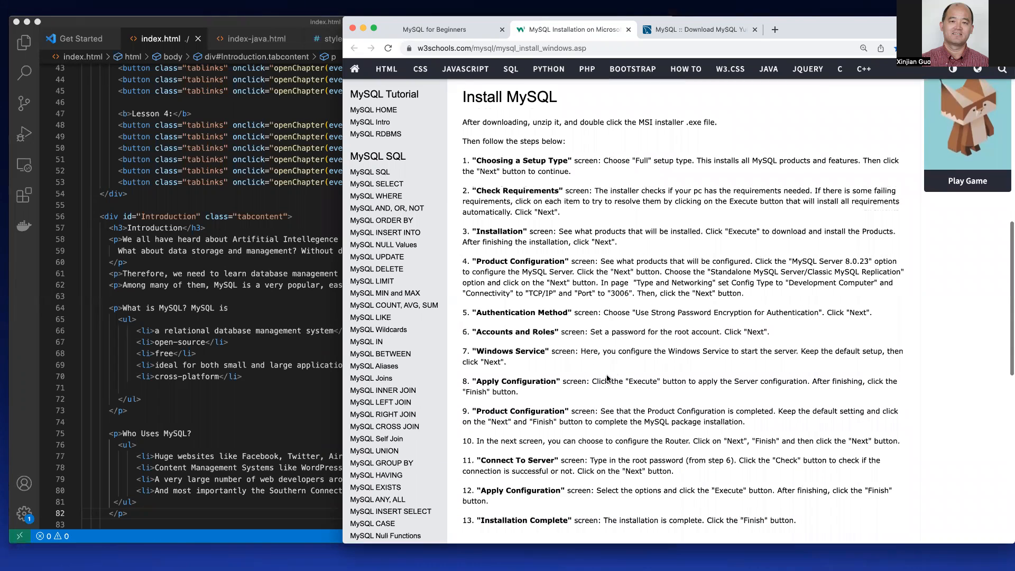
{"action": "scroll", "coordinate": [603, 376], "scroll_direction": "down", "scroll_amount": 2}
{"action": "scroll", "coordinate": [608, 378], "scroll_direction": "up", "scroll_amount": 1}
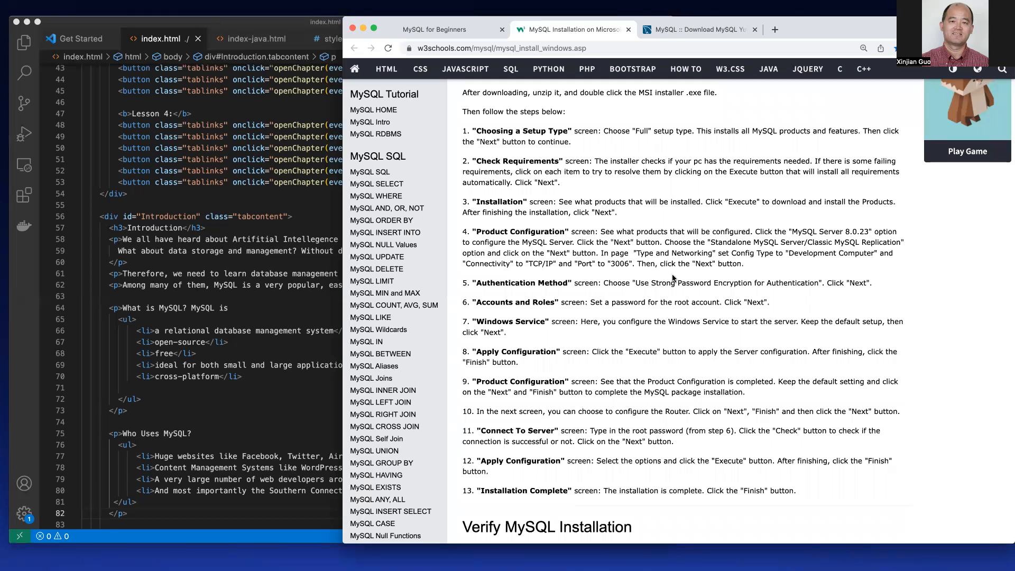
{"action": "scroll", "coordinate": [681, 241], "scroll_direction": "up", "scroll_amount": 3}
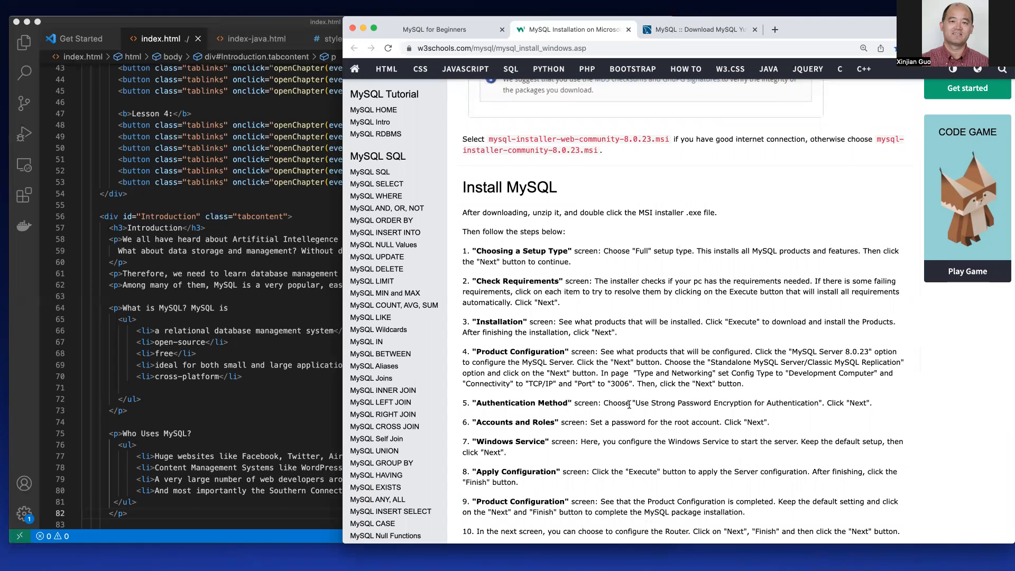
{"action": "scroll", "coordinate": [636, 334], "scroll_direction": "up", "scroll_amount": 1}
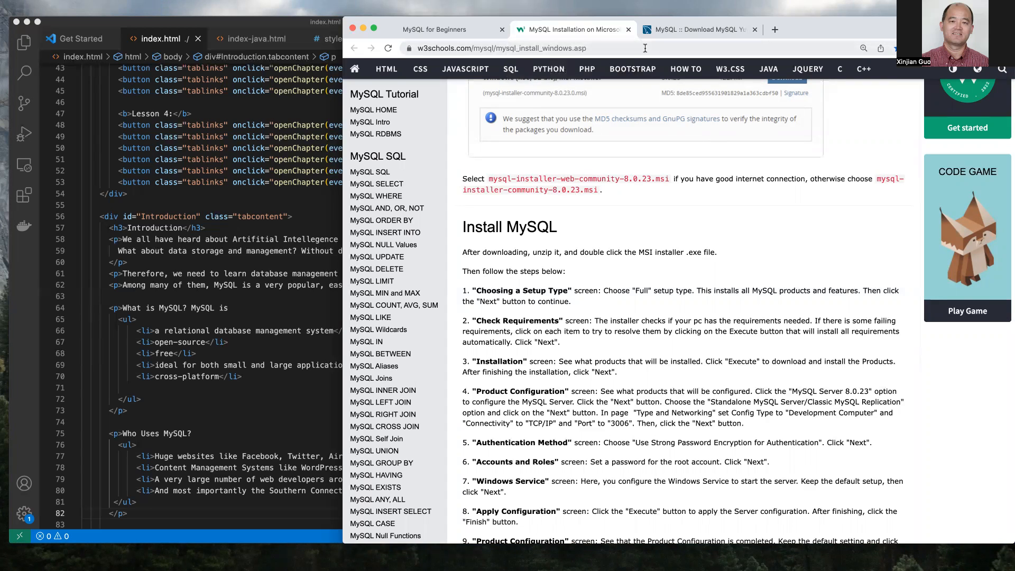
{"action": "left_click", "coordinate": [645, 48]}
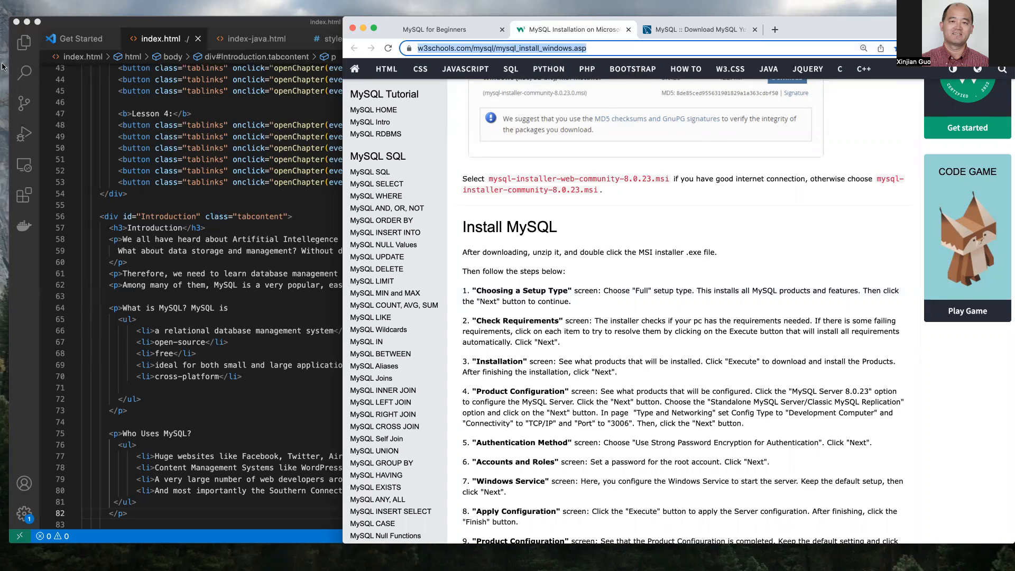
{"action": "key", "text": "super+Tab"}
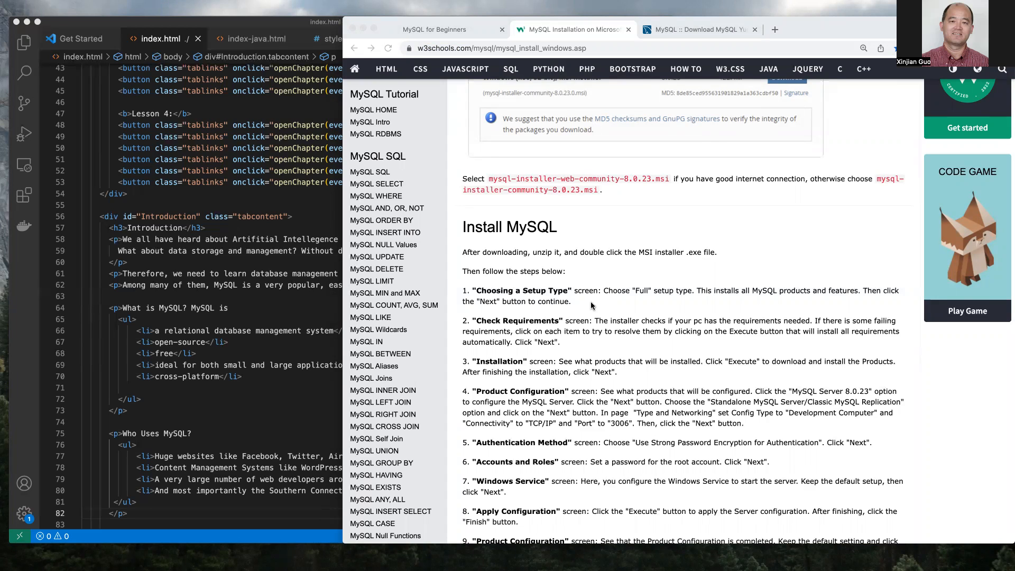
{"action": "left_click", "coordinate": [608, 48]}
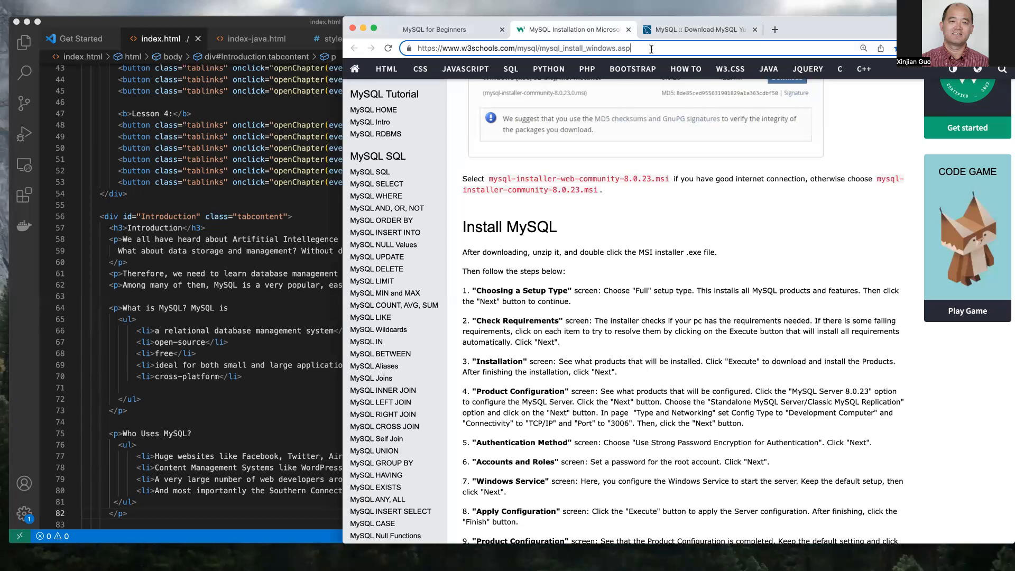
- Check the course page, then switch to the remote Windows desktop's Downloads folder
{"action": "left_click", "coordinate": [448, 31]}
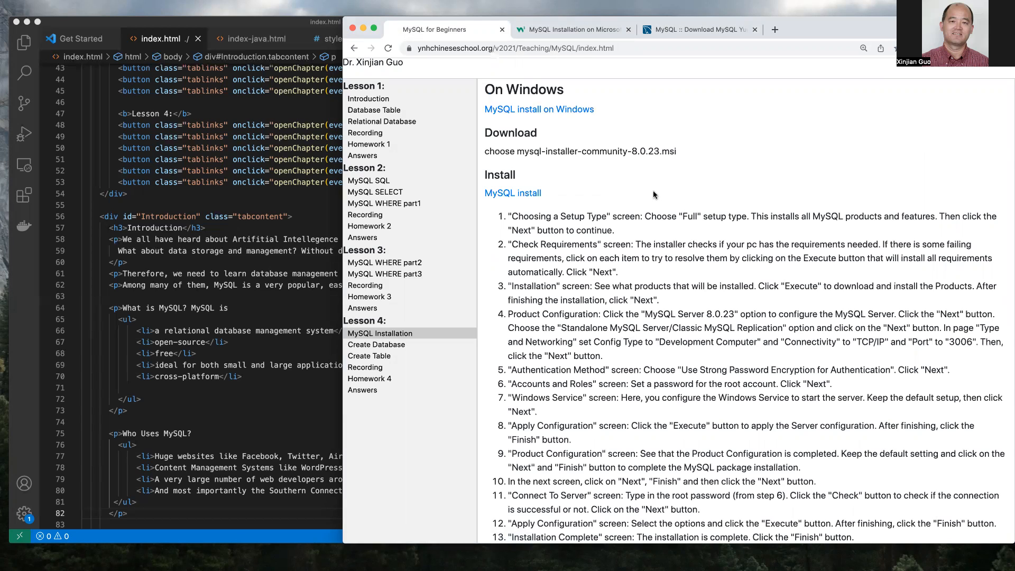
{"action": "key", "text": "ctrl+Right"}
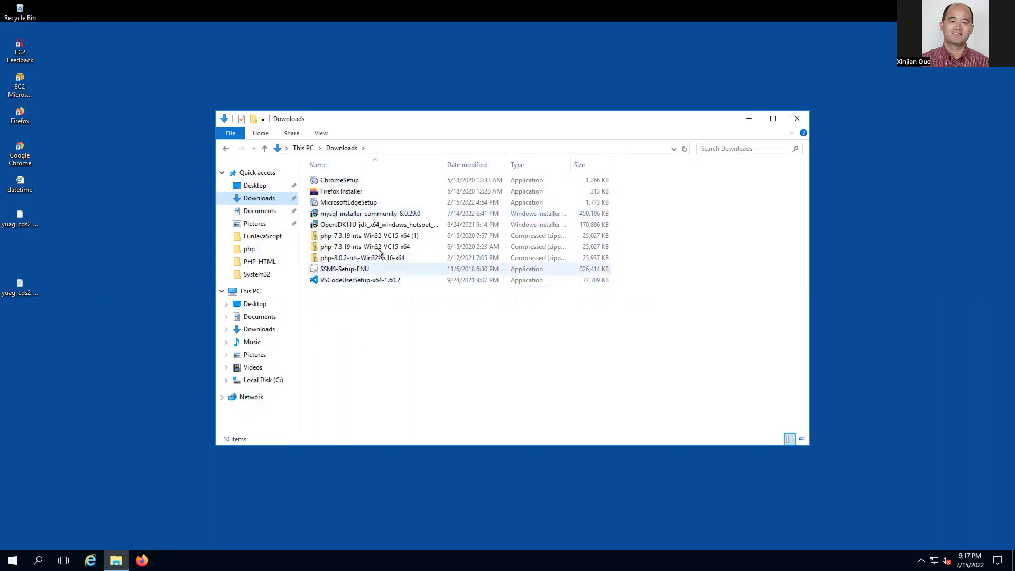
- Run mysql-installer-community-8.0.29.0 from Downloads, allowing it through the Security Warning
{"action": "double_click", "coordinate": [370, 215]}
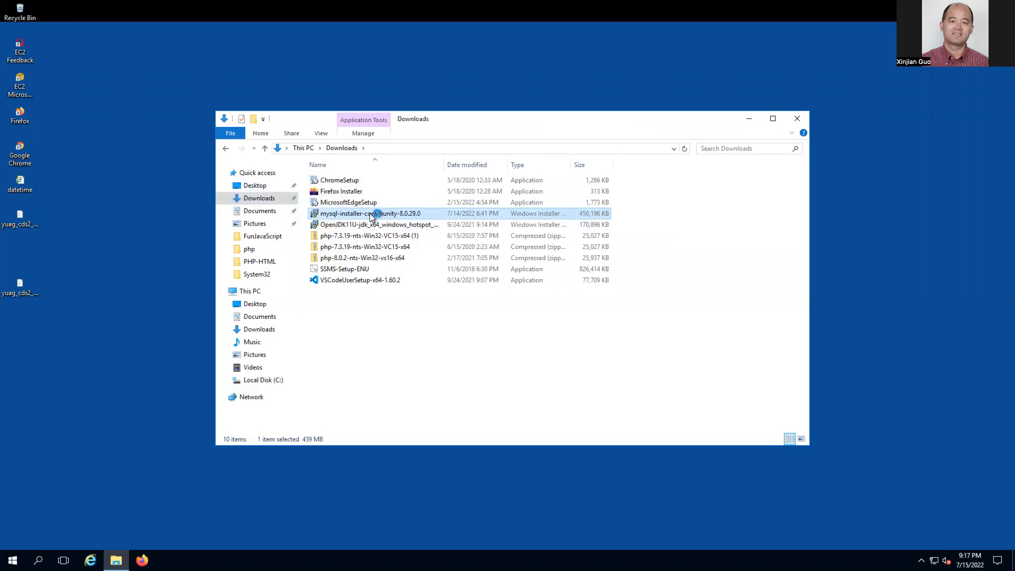
{"action": "left_click", "coordinate": [542, 291]}
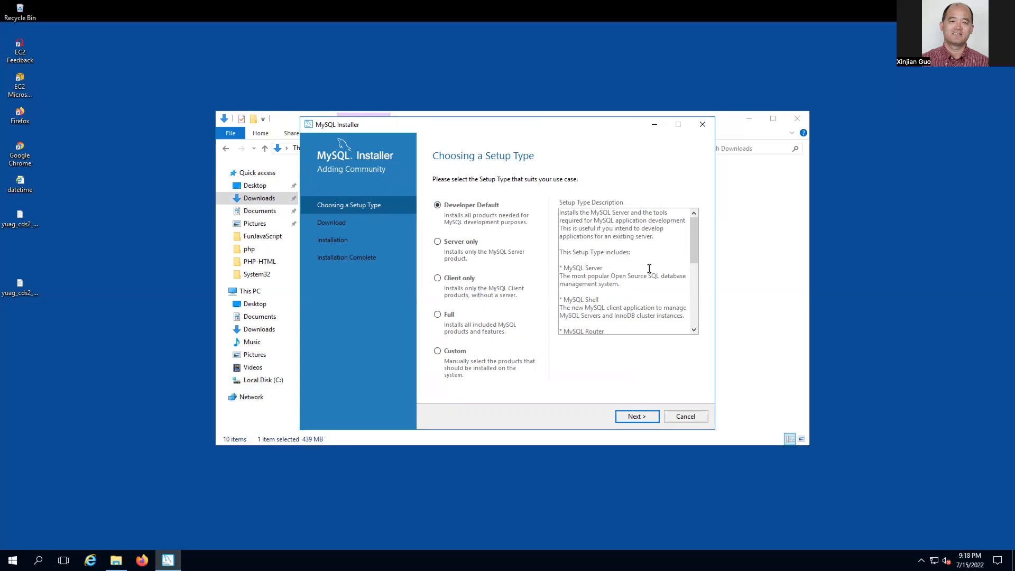
{"action": "double_click", "coordinate": [591, 267]}
{"action": "left_click", "coordinate": [592, 299]}
{"action": "double_click", "coordinate": [592, 299]}
{"action": "left_click_drag", "start_coordinate": [694, 253], "coordinate": [694, 278]}
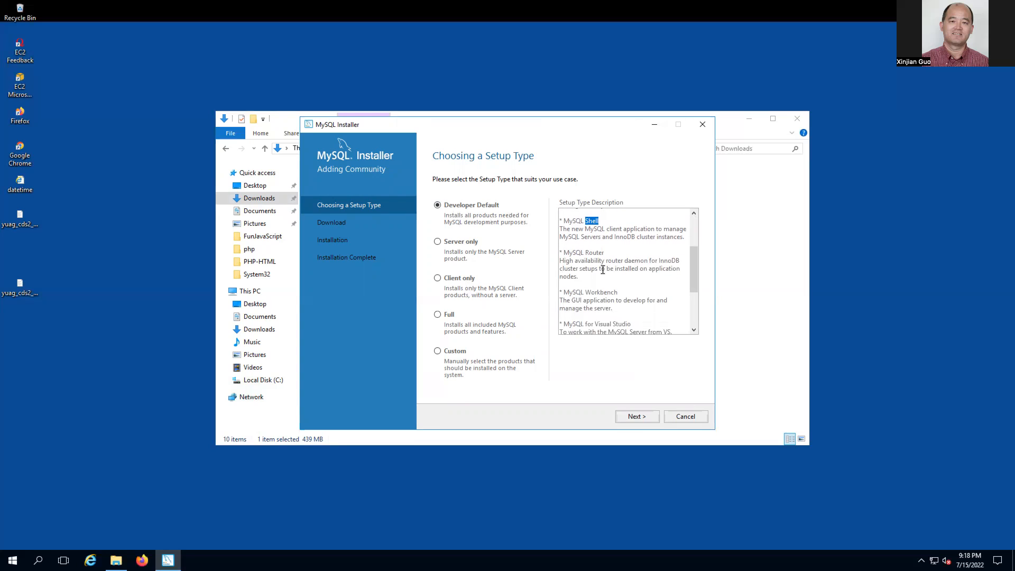
{"action": "double_click", "coordinate": [595, 253]}
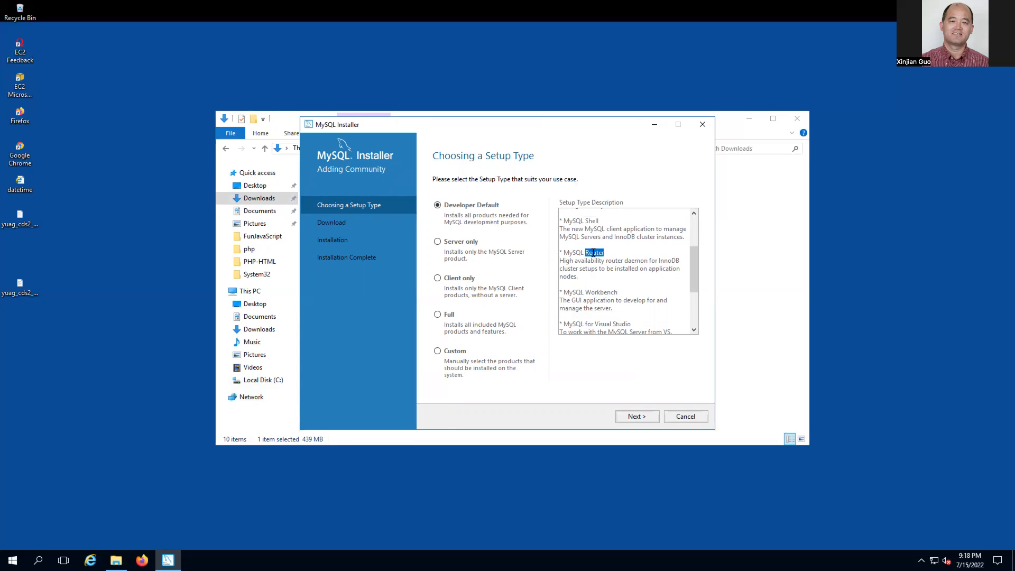
{"action": "double_click", "coordinate": [601, 292]}
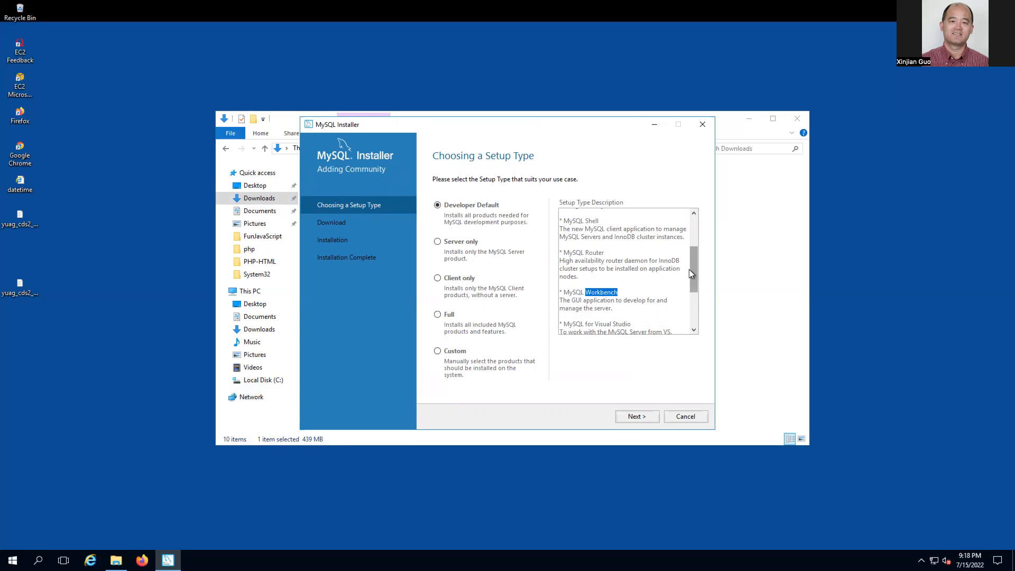
{"action": "left_click_drag", "start_coordinate": [693, 271], "coordinate": [693, 290]}
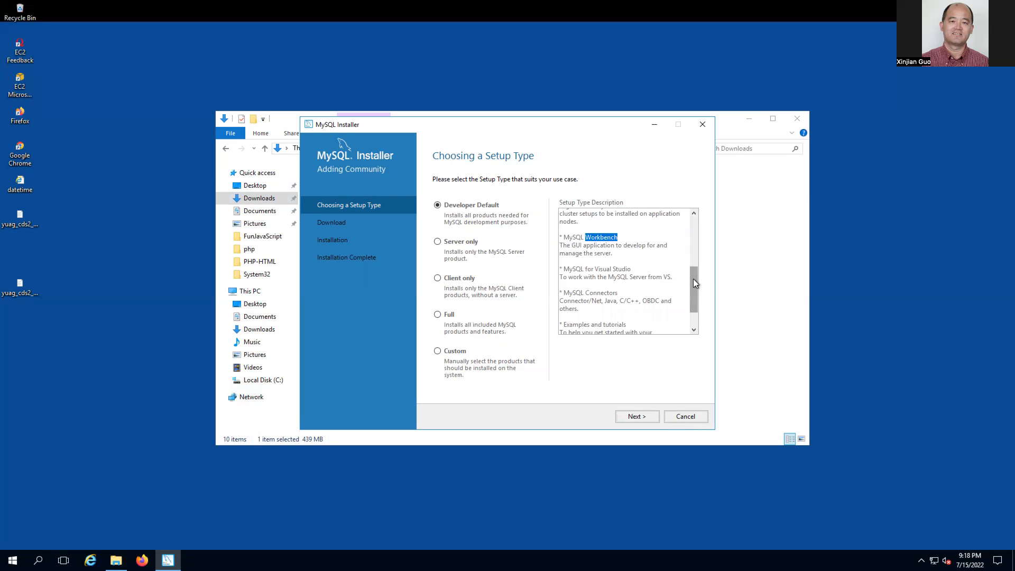
{"action": "left_click_drag", "start_coordinate": [693, 278], "coordinate": [693, 294]}
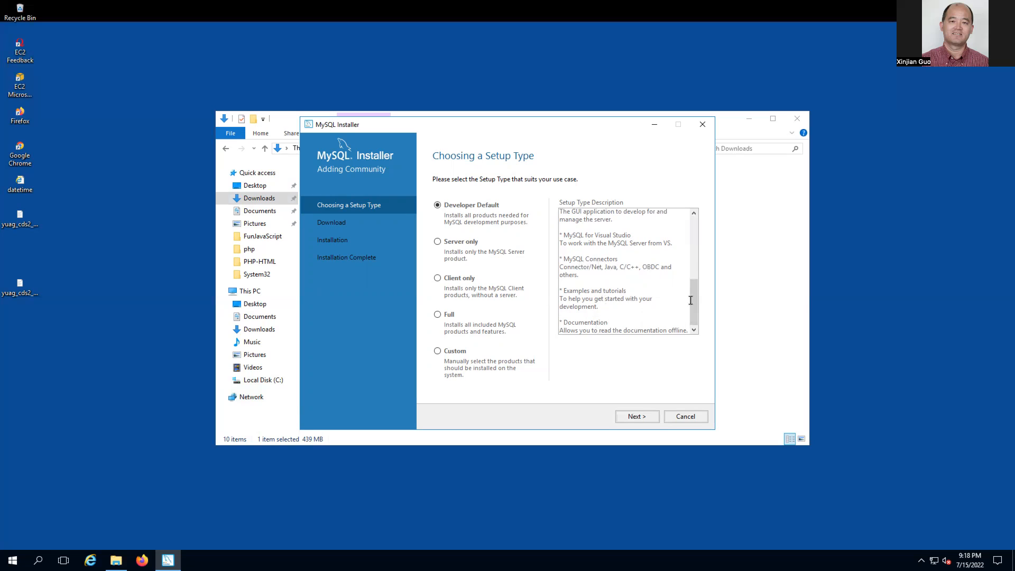
{"action": "left_click_drag", "start_coordinate": [693, 303], "coordinate": [691, 240]}
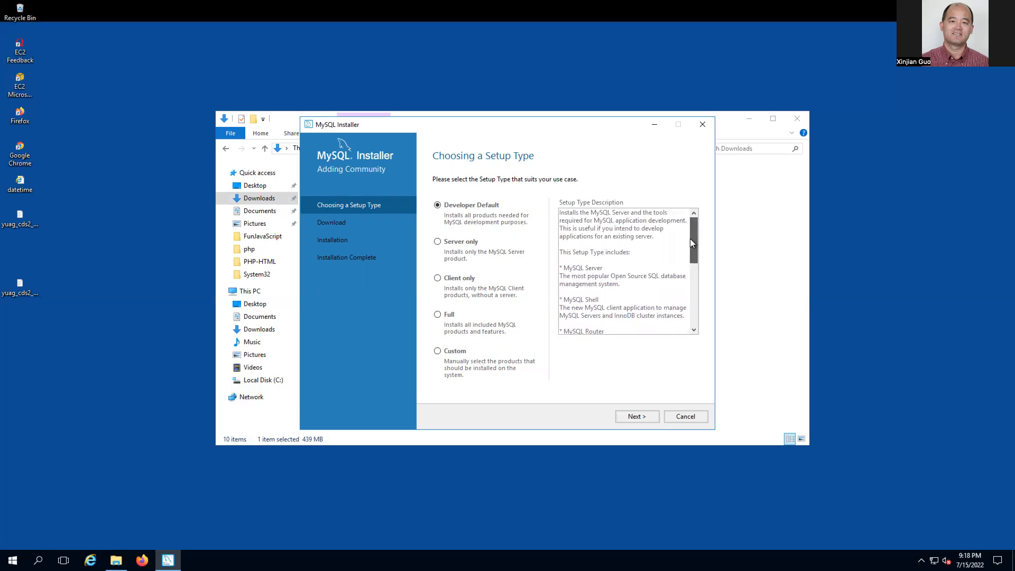
{"action": "double_click", "coordinate": [595, 268]}
{"action": "double_click", "coordinate": [595, 299]}
{"action": "mouse_move", "coordinate": [690, 242]}
{"action": "left_mouse_down"}
{"action": "mouse_move", "coordinate": [690, 317]}
{"action": "mouse_move", "coordinate": [689, 229]}
{"action": "left_mouse_up"}
- Preview the Server only, Client only and Full setup types, then proceed with Custom
{"action": "left_click", "coordinate": [437, 242]}
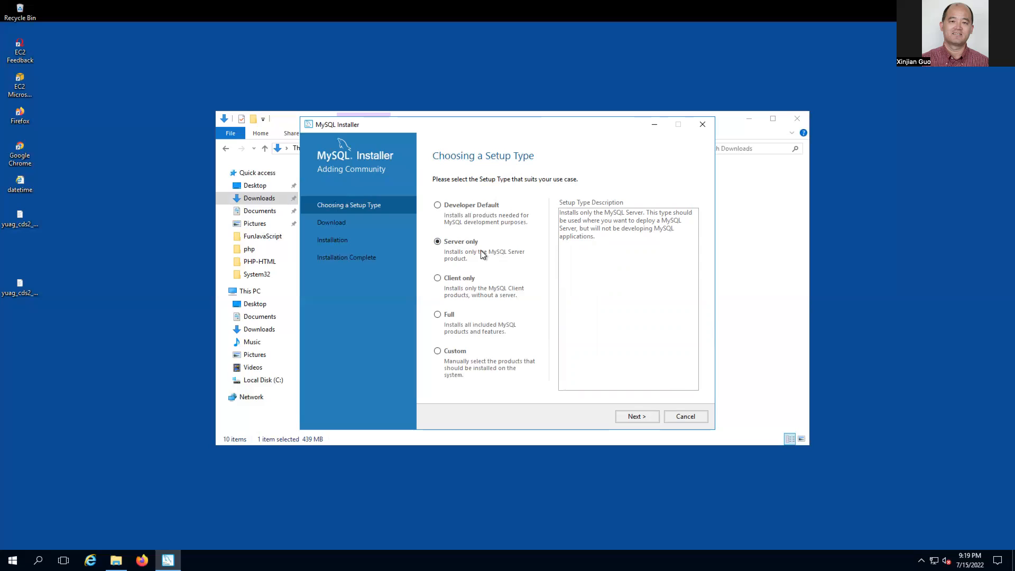
{"action": "left_click", "coordinate": [438, 278]}
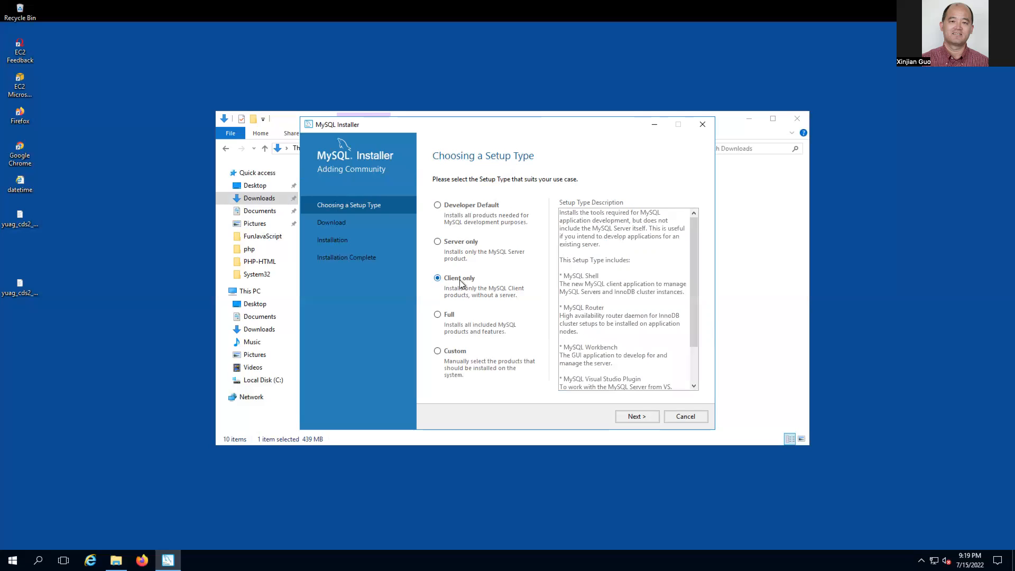
{"action": "double_click", "coordinate": [592, 276]}
{"action": "left_click", "coordinate": [438, 316]}
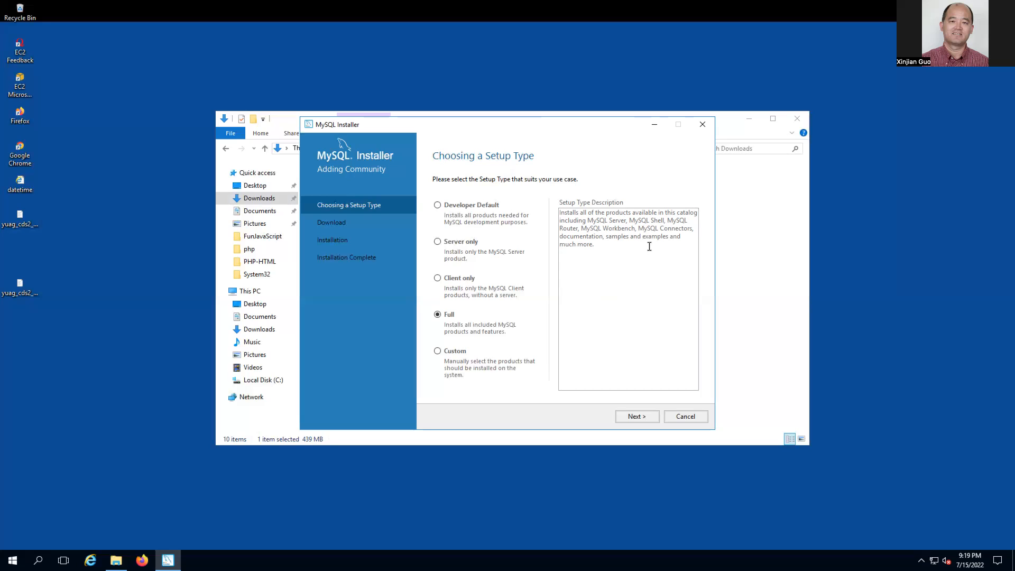
{"action": "left_click", "coordinate": [438, 352]}
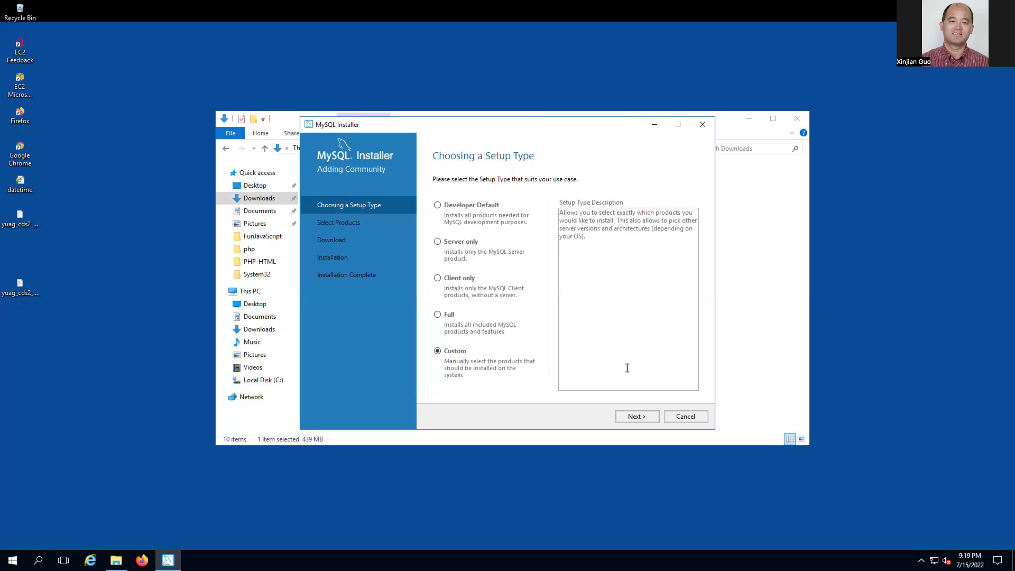
{"action": "left_click", "coordinate": [632, 417]}
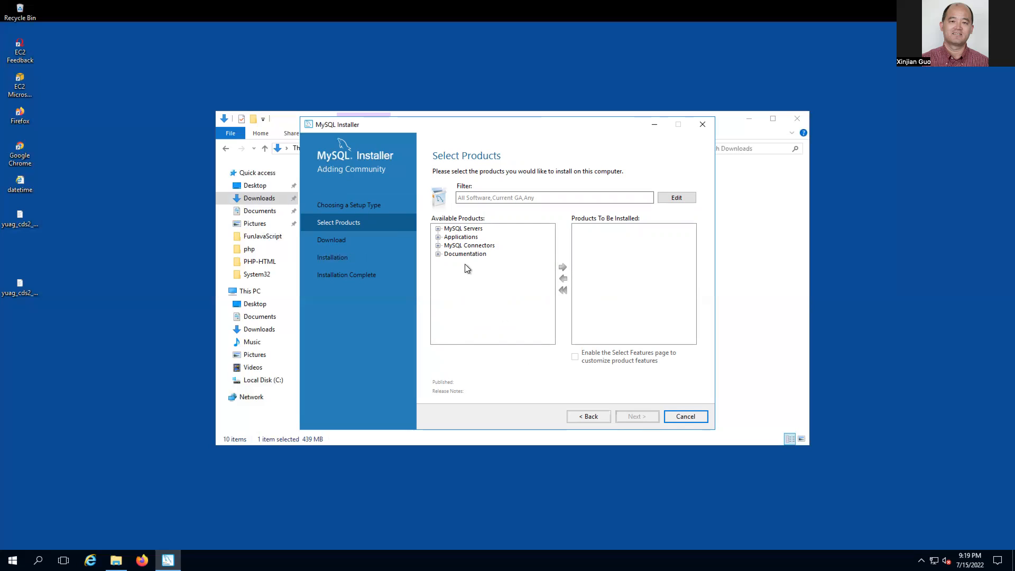
- Add MySQL Server 8.0.29 - X64 from MySQL Servers > MySQL Server 8.0 to Products To Be Installed
{"action": "left_click", "coordinate": [438, 230]}
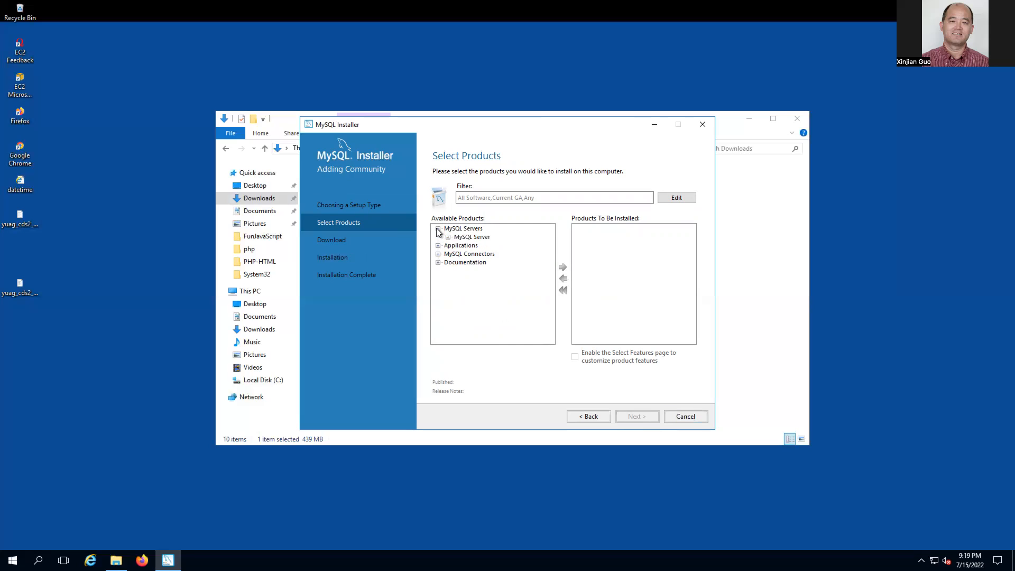
{"action": "left_click", "coordinate": [448, 237]}
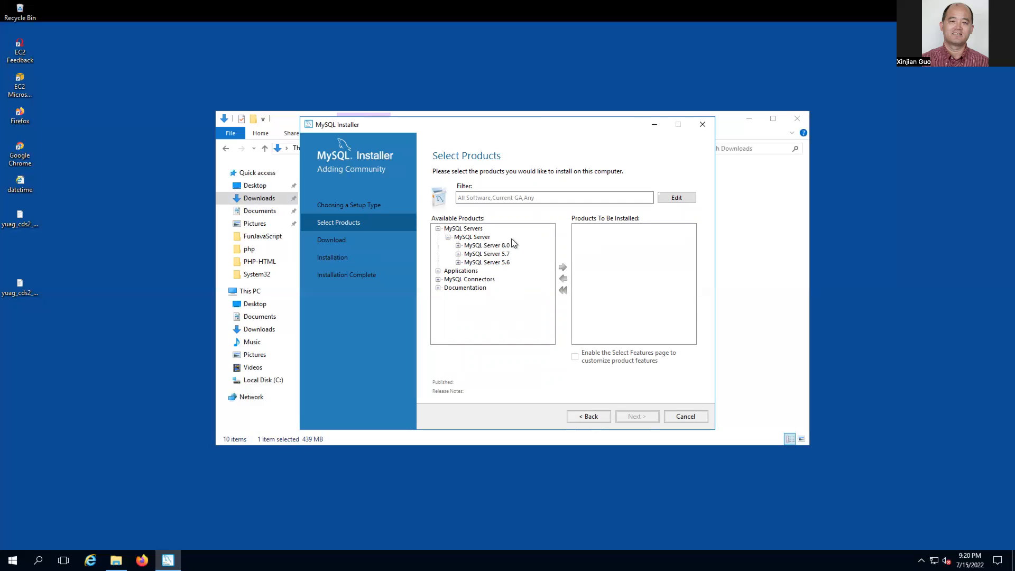
{"action": "left_click", "coordinate": [458, 245]}
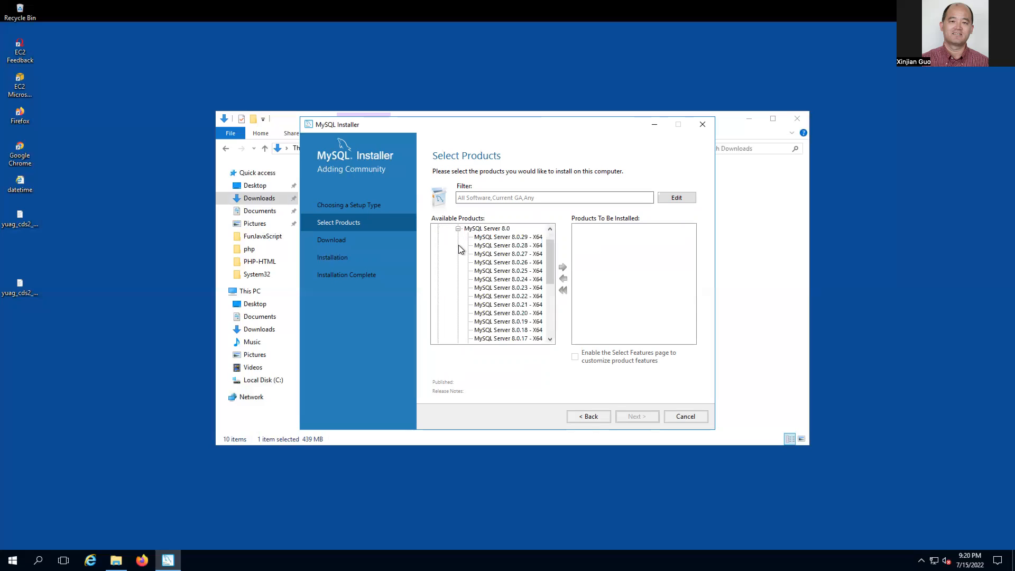
{"action": "left_click", "coordinate": [458, 229]}
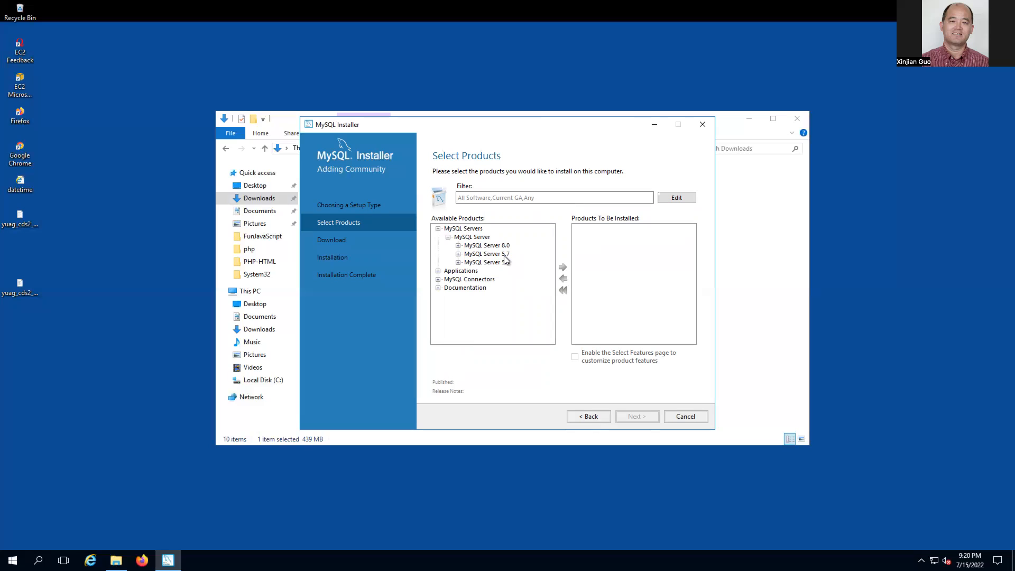
{"action": "left_click", "coordinate": [458, 246]}
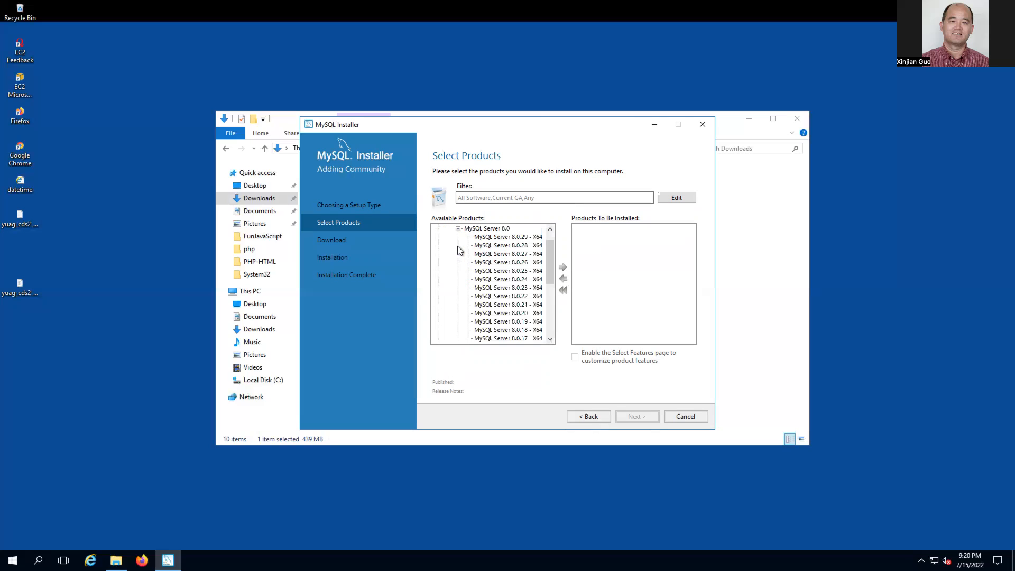
{"action": "left_click", "coordinate": [506, 238]}
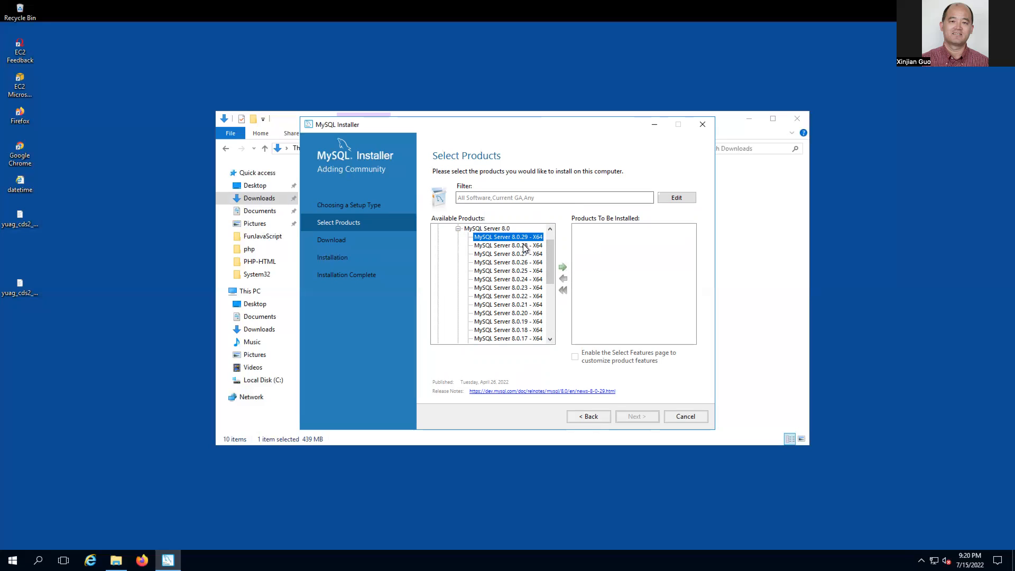
{"action": "left_click", "coordinate": [563, 268]}
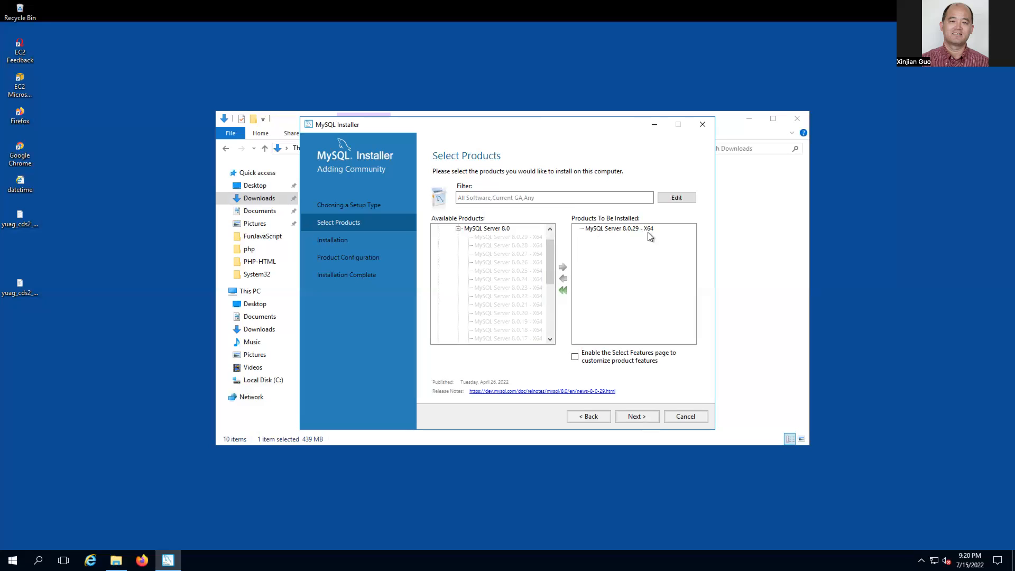
{"action": "left_click", "coordinate": [458, 230]}
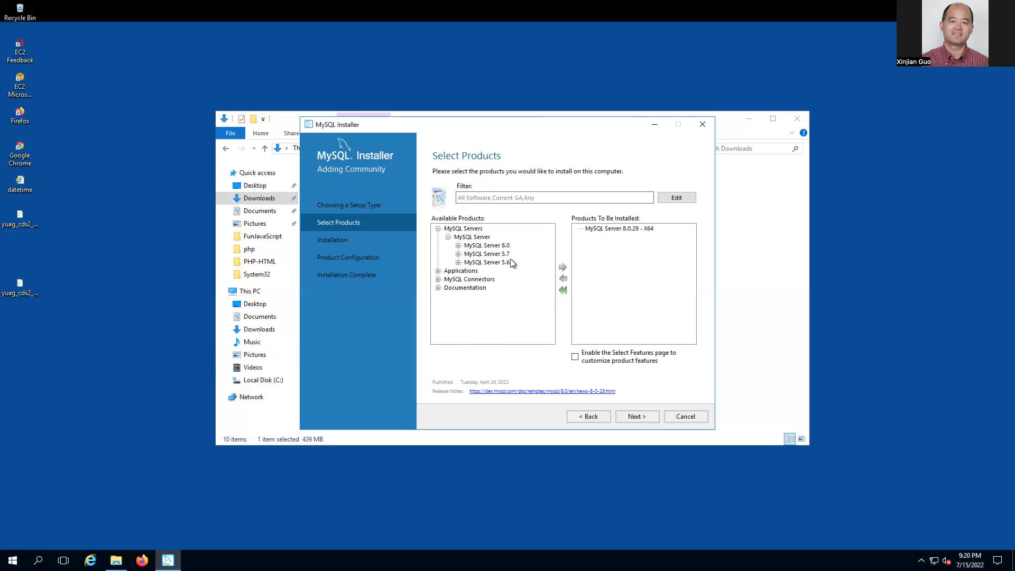
- Expand the Documentation, MySQL Connectors, Applications and MySQL Shell nodes in Available Products
{"action": "left_click", "coordinate": [439, 288]}
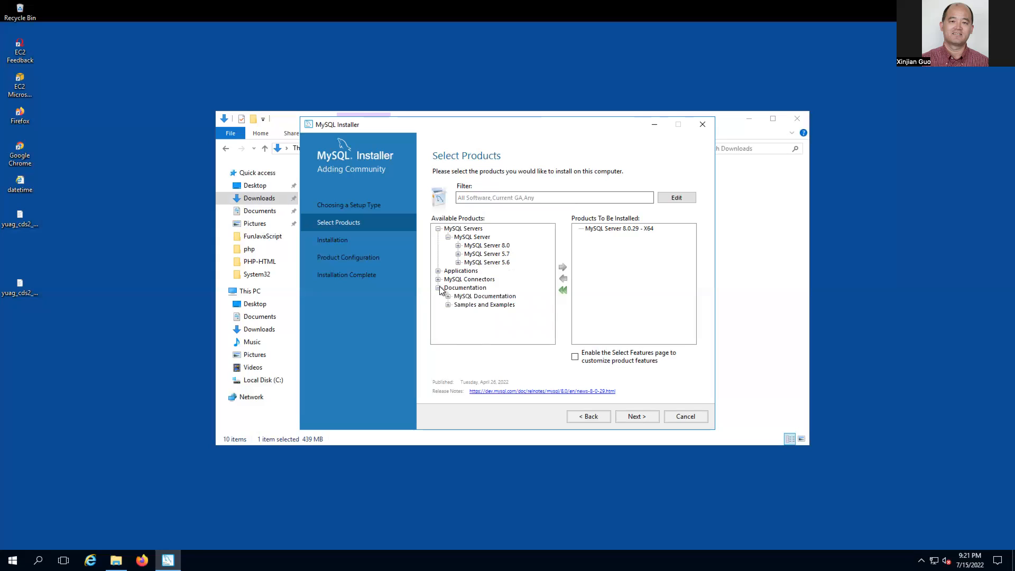
{"action": "left_click", "coordinate": [438, 280]}
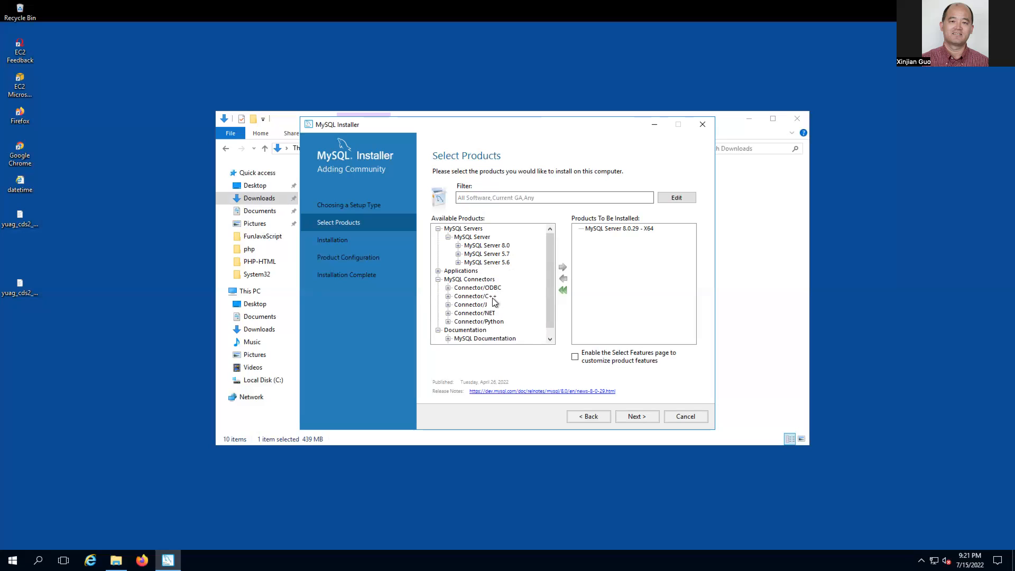
{"action": "left_click", "coordinate": [438, 271]}
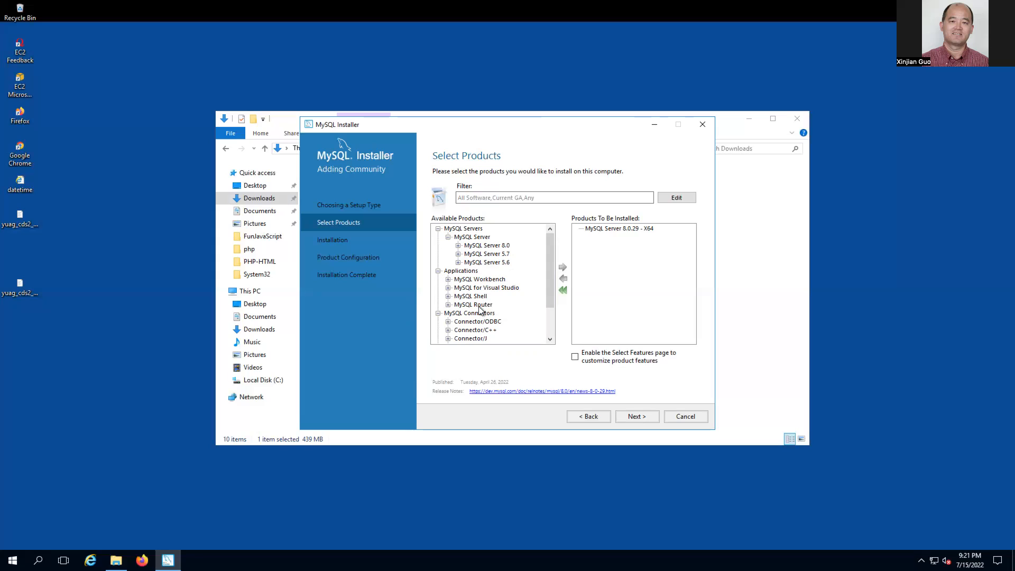
{"action": "left_click", "coordinate": [448, 297]}
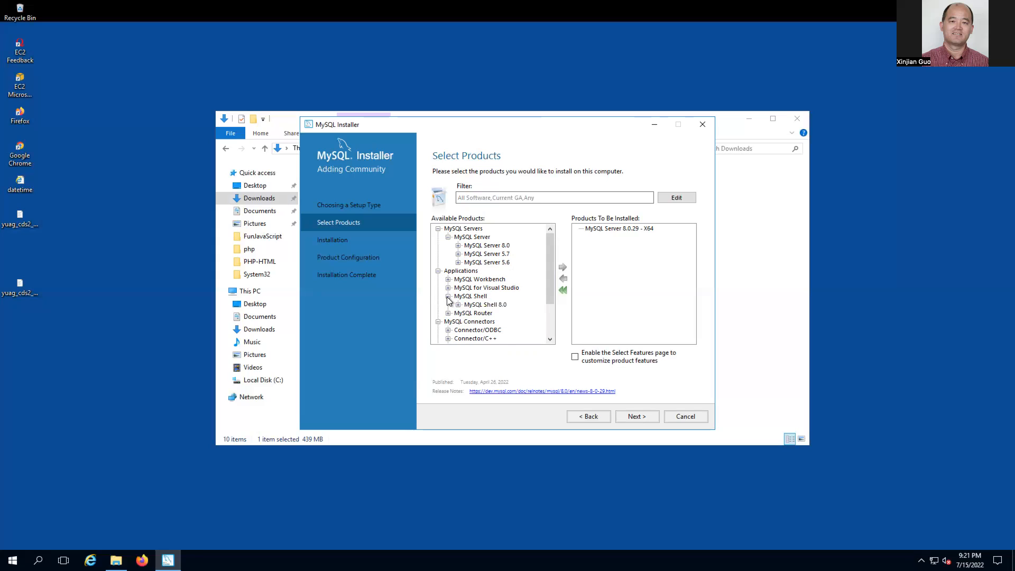
- Queue MySQL Shell 8.0.29 - X64 for installation alongside MySQL Server 8.0.29
{"action": "left_click", "coordinate": [458, 305]}
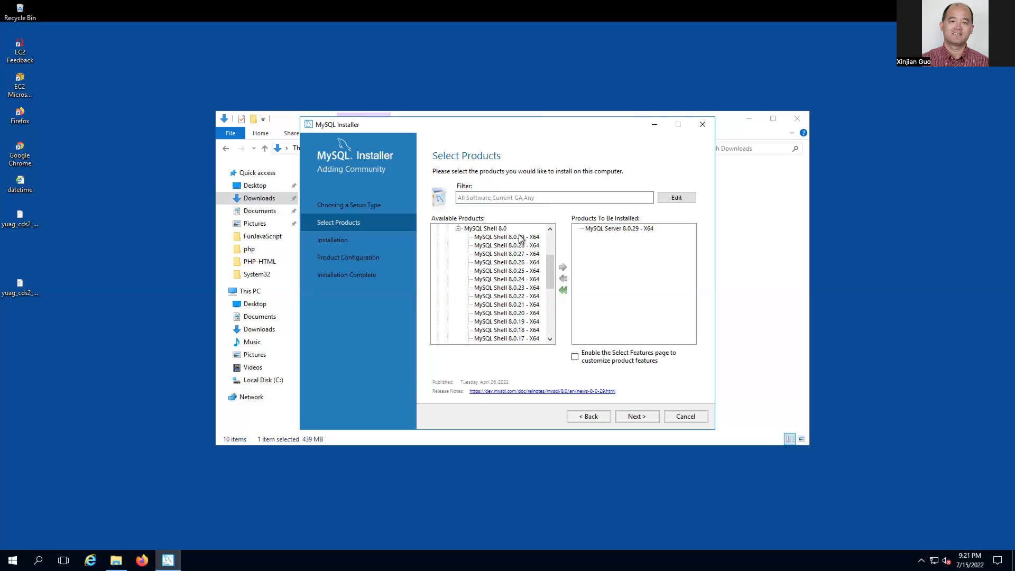
{"action": "left_click", "coordinate": [498, 238]}
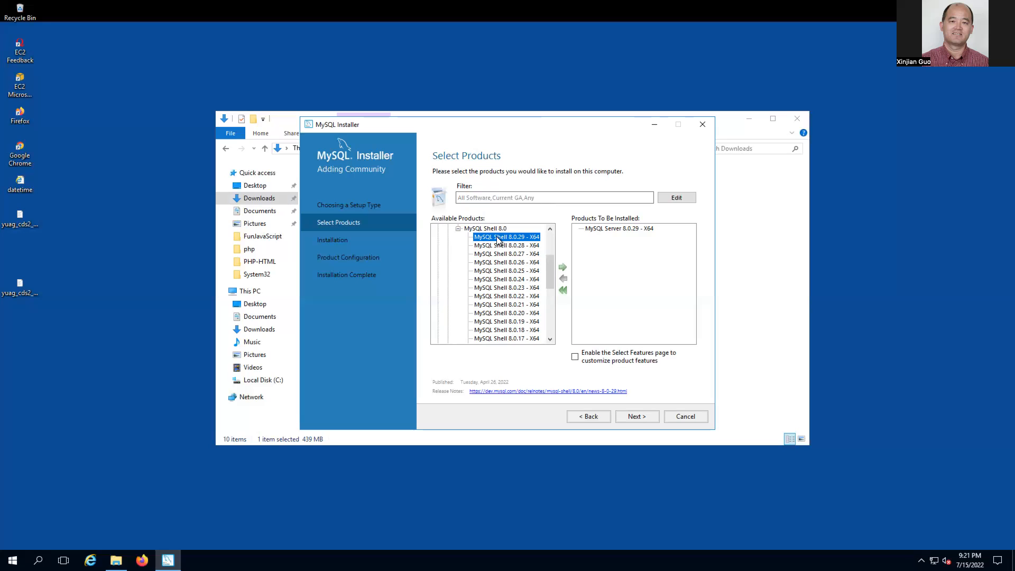
{"action": "left_click", "coordinate": [563, 268]}
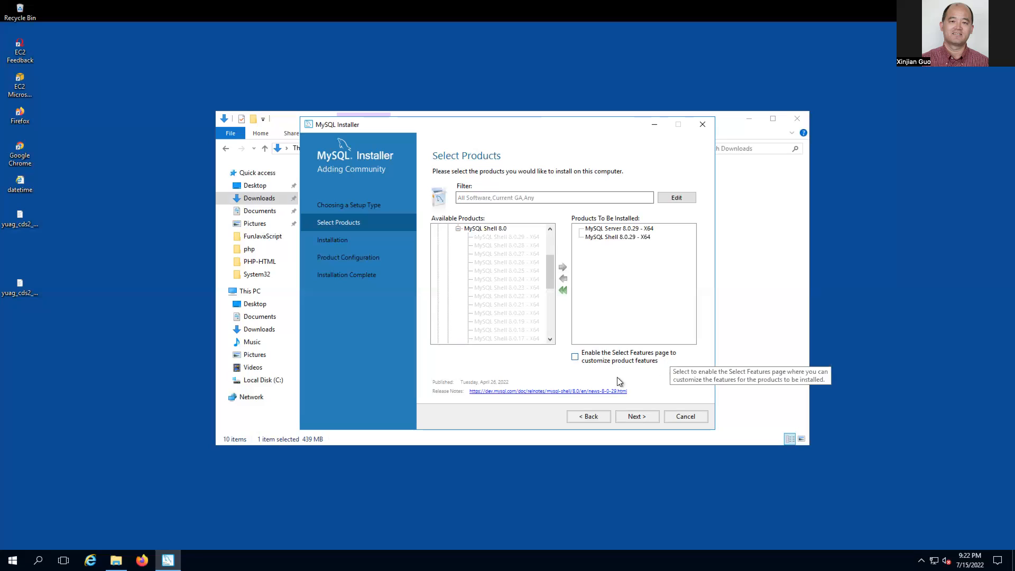
- Enable the Select Features page option, advance to feature selection, then switch to the local desktop
{"action": "left_click", "coordinate": [575, 358]}
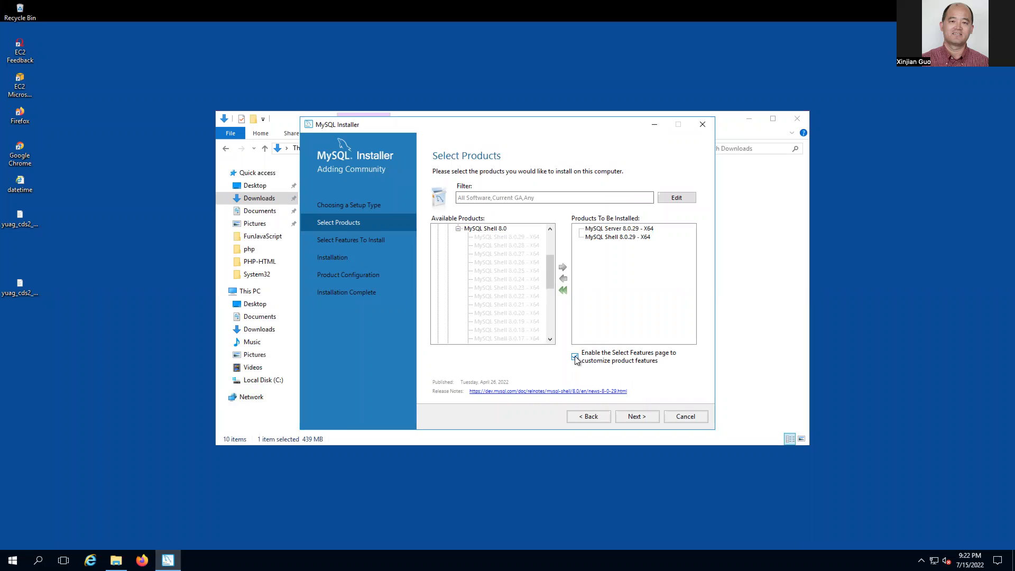
{"action": "left_click", "coordinate": [636, 418]}
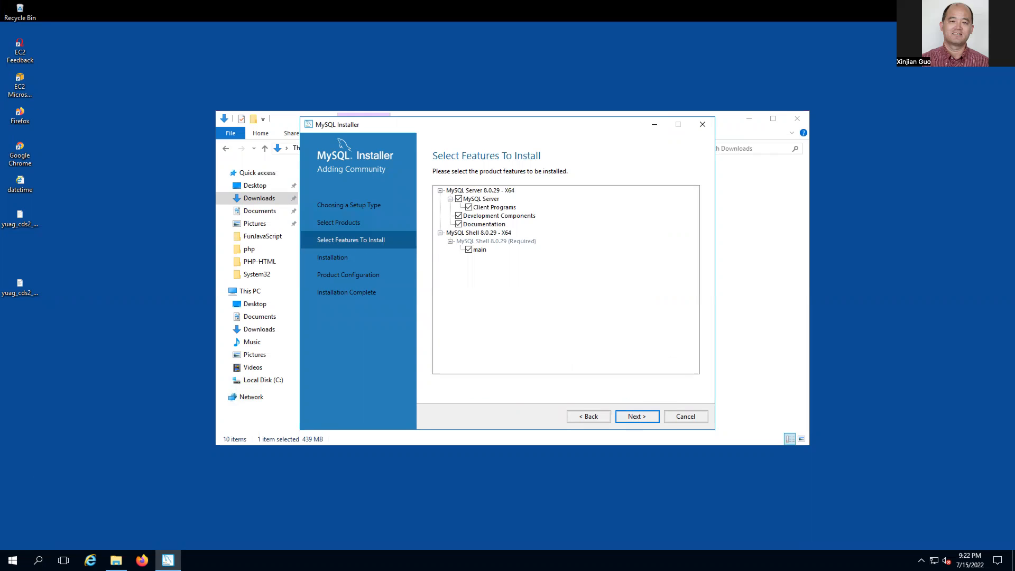
{"action": "key", "text": "ctrl+Left"}
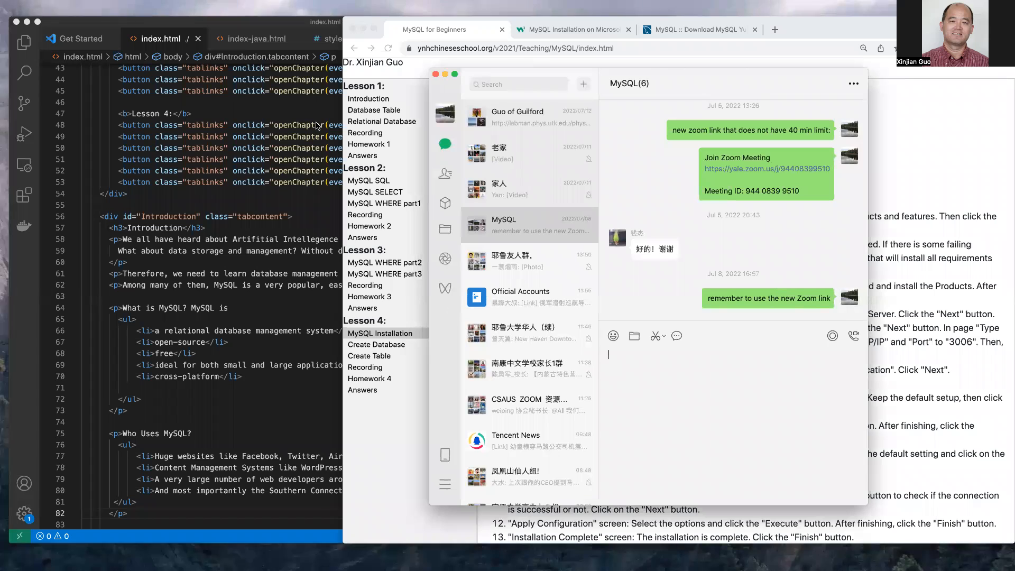
- Minimize WeChat to check Chrome's 13-step install instructions, then return to the remote Windows desktop
{"action": "left_click", "coordinate": [445, 75]}
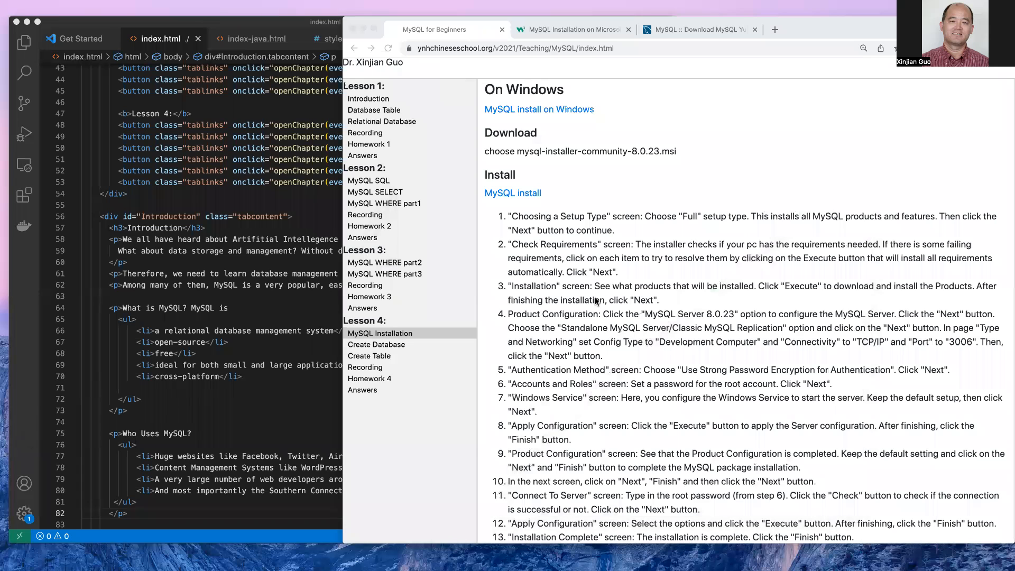
{"action": "key", "text": "ctrl+Right"}
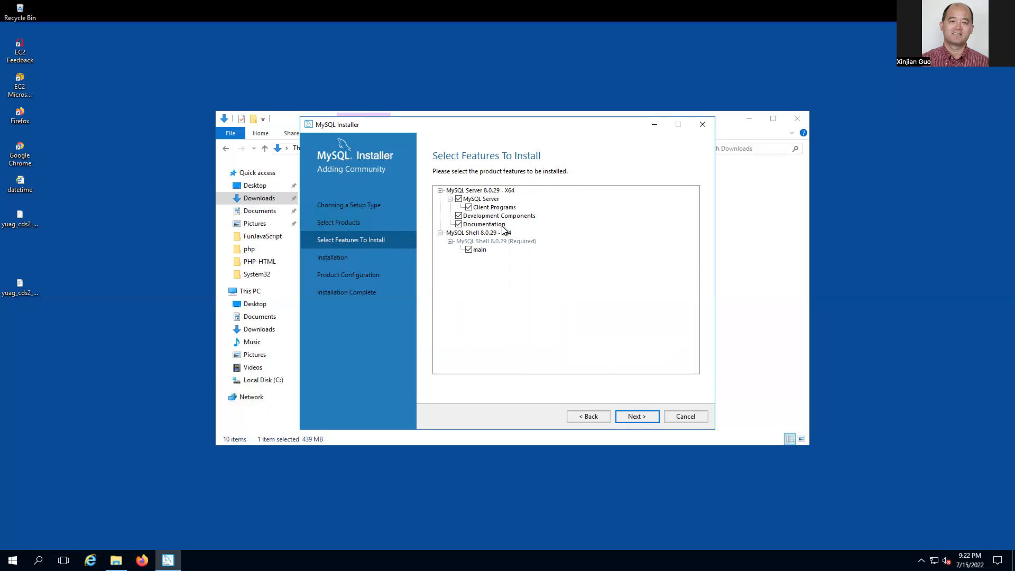
- Uncheck Documentation among the MySQL Server 8.0.29 - X64 features to install
{"action": "left_click", "coordinate": [459, 224]}
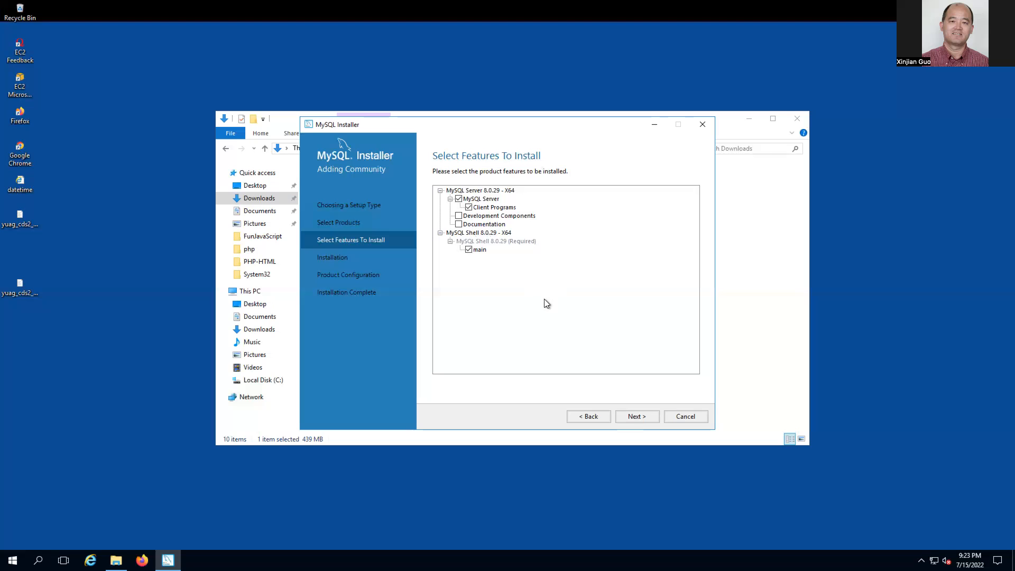
- Start installing MySQL Server and MySQL Shell 8.0.29, then expand the log with Show Details
{"action": "left_click", "coordinate": [637, 417]}
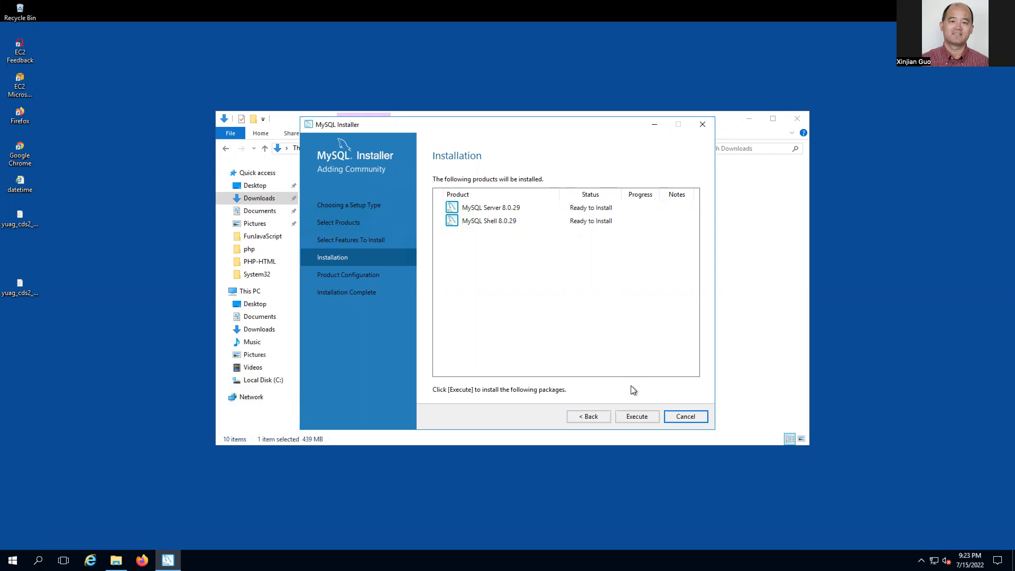
{"action": "left_click", "coordinate": [637, 417]}
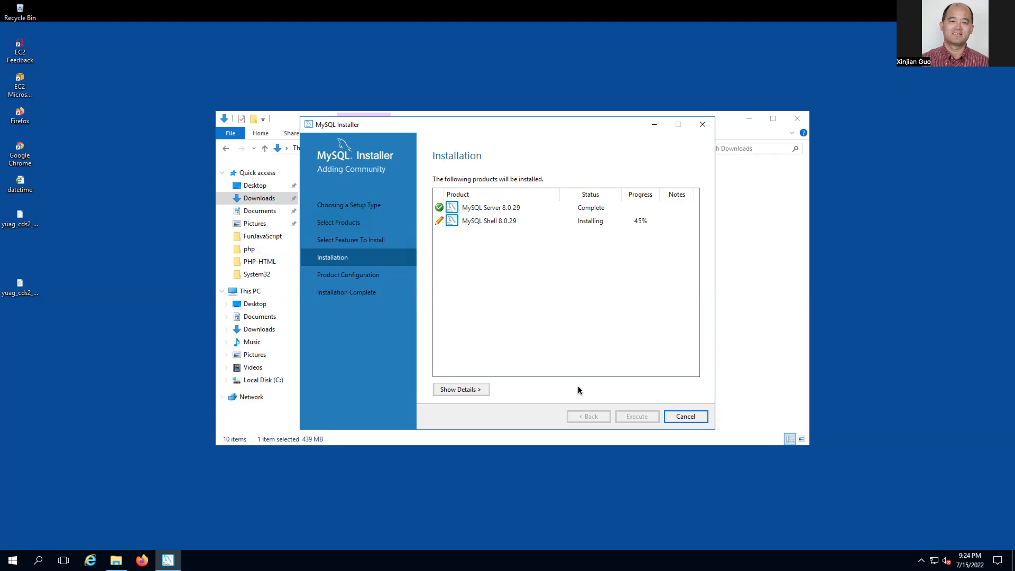
{"action": "left_click", "coordinate": [563, 386]}
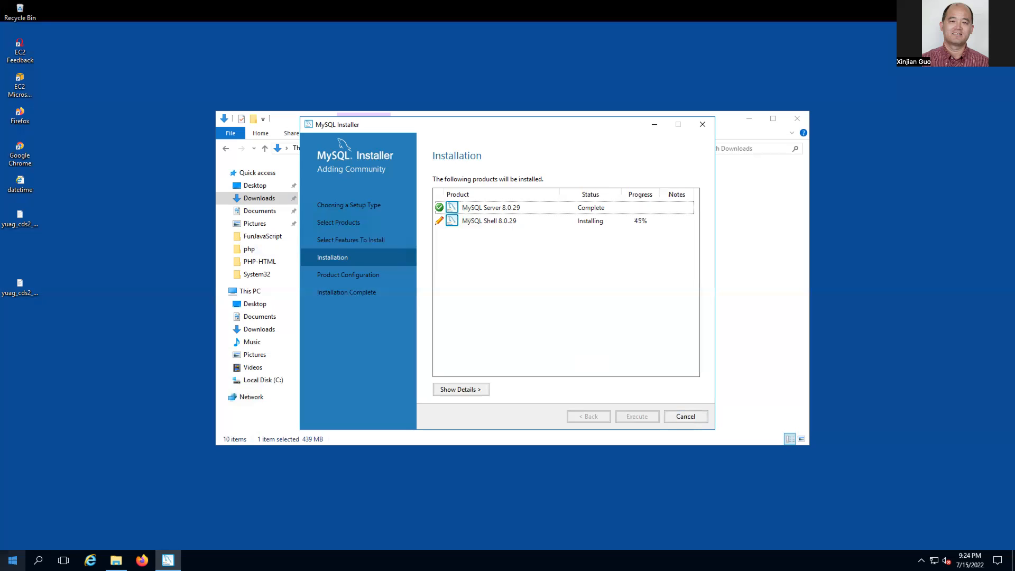
{"action": "key", "text": "super"}
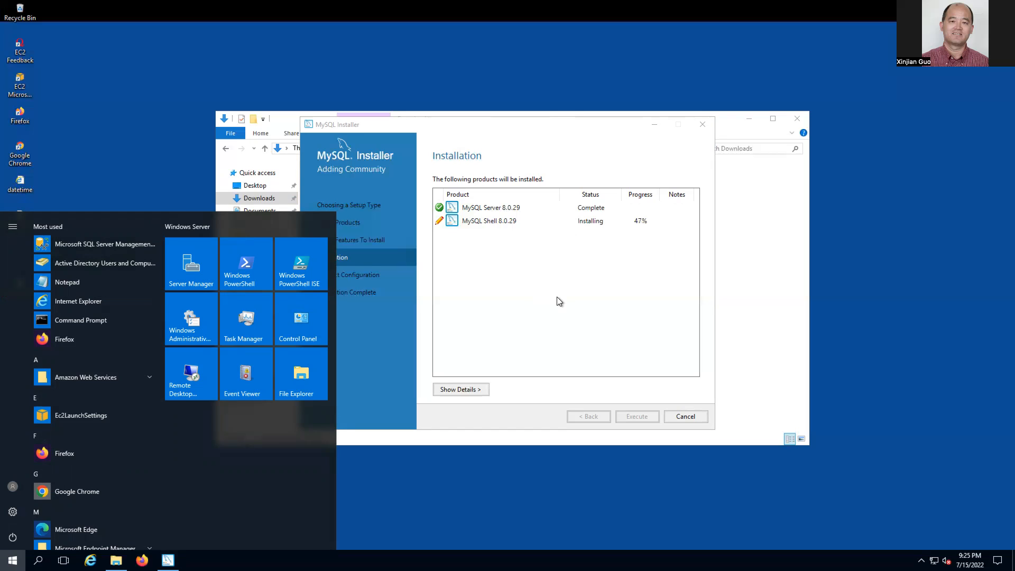
{"action": "left_click", "coordinate": [551, 384]}
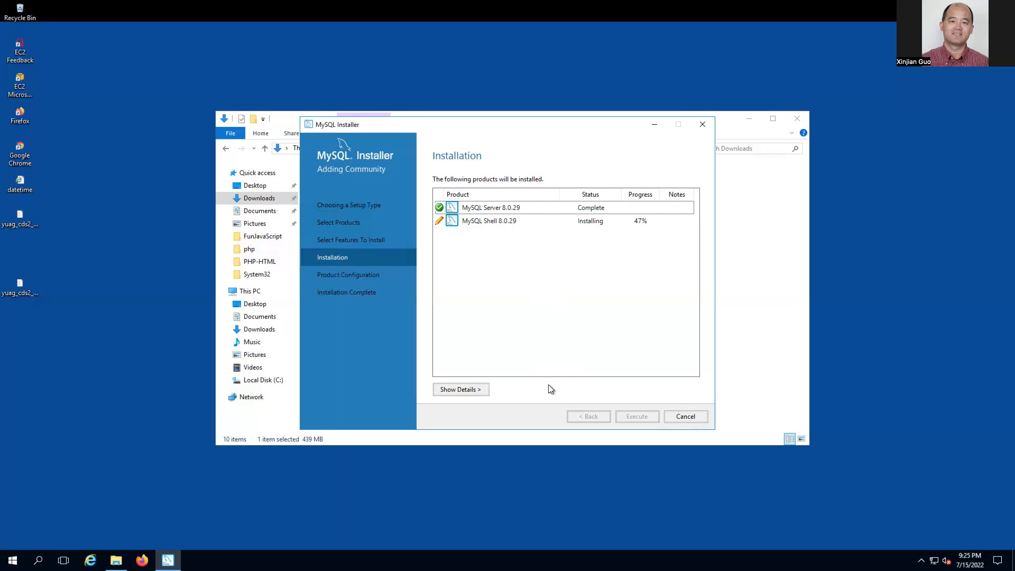
{"action": "left_click", "coordinate": [461, 390]}
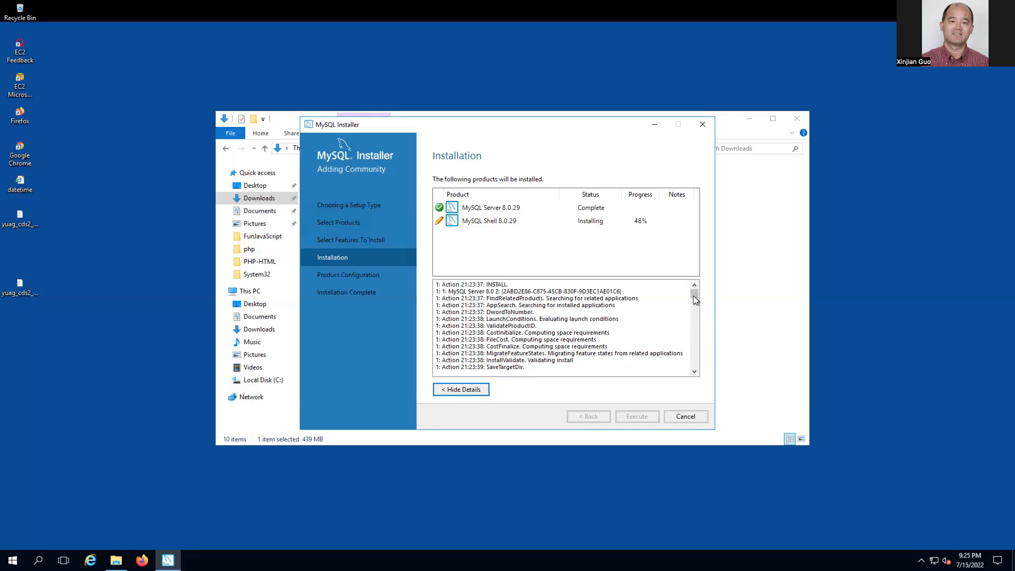
- Scroll the installation log until MySQL Server and MySQL Shell 8.0.29 both show Complete
{"action": "scroll", "coordinate": [696, 336], "scroll_direction": "down", "scroll_amount": 10}
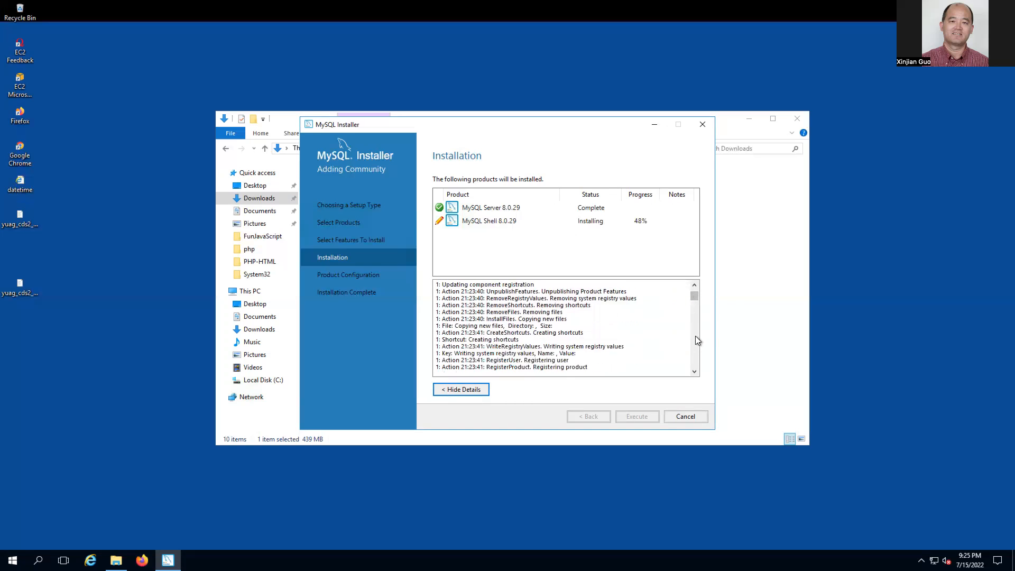
{"action": "scroll", "coordinate": [695, 338], "scroll_direction": "down", "scroll_amount": 6}
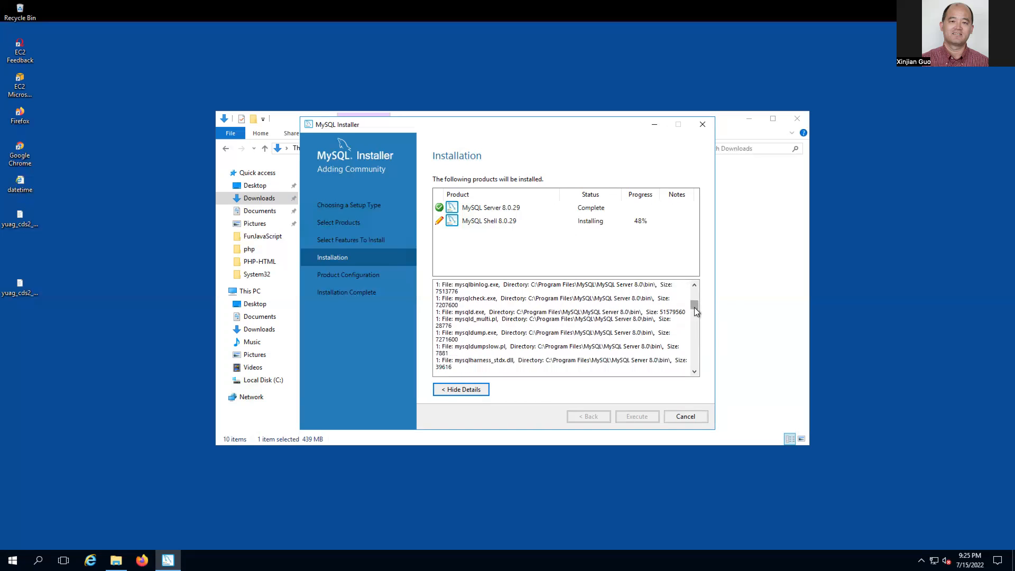
{"action": "left_click_drag", "start_coordinate": [694, 306], "coordinate": [696, 362]}
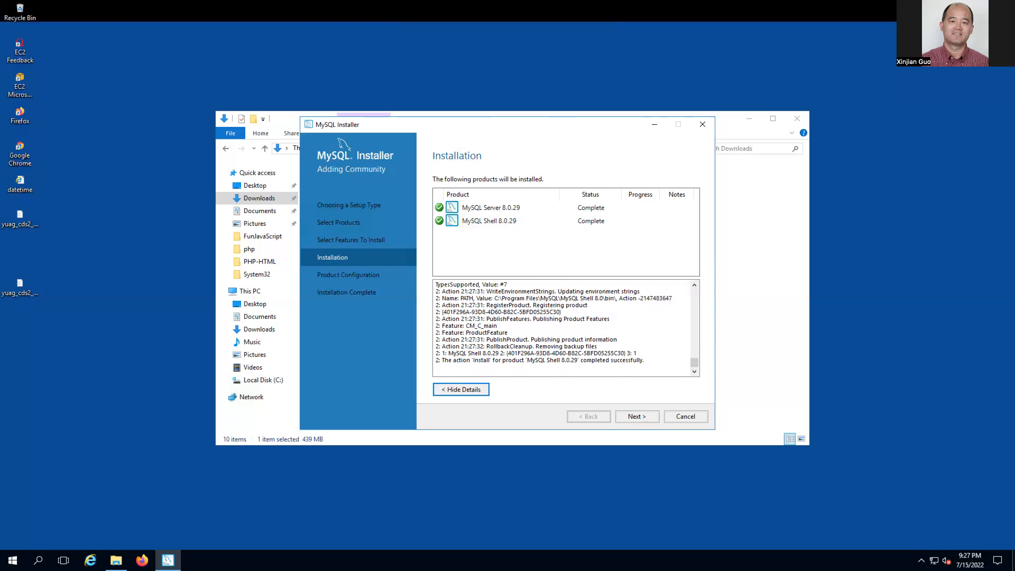
- Move past the finished installation into MySQL Server 8.0.29's Type and Networking configuration
{"action": "left_click", "coordinate": [637, 418]}
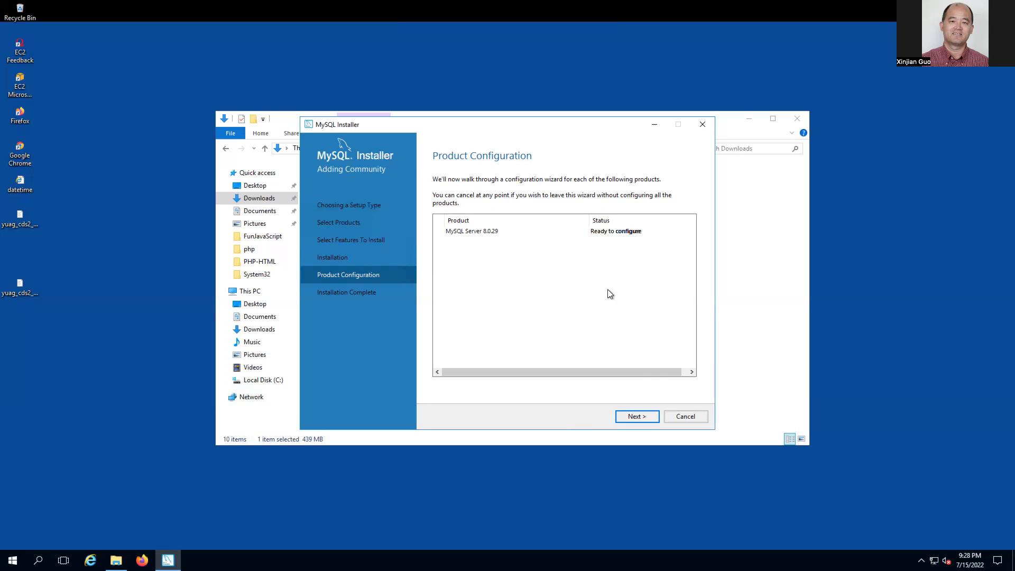
{"action": "left_click", "coordinate": [634, 416]}
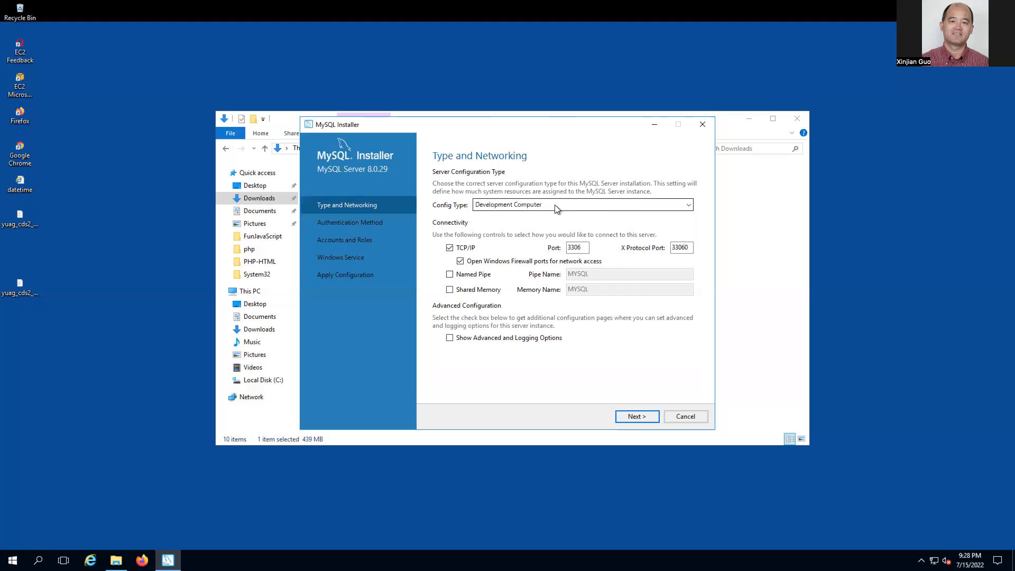
- Keep Development Computer with TCP/IP port 3306 and continue to the Authentication Method step
{"action": "left_click", "coordinate": [689, 205]}
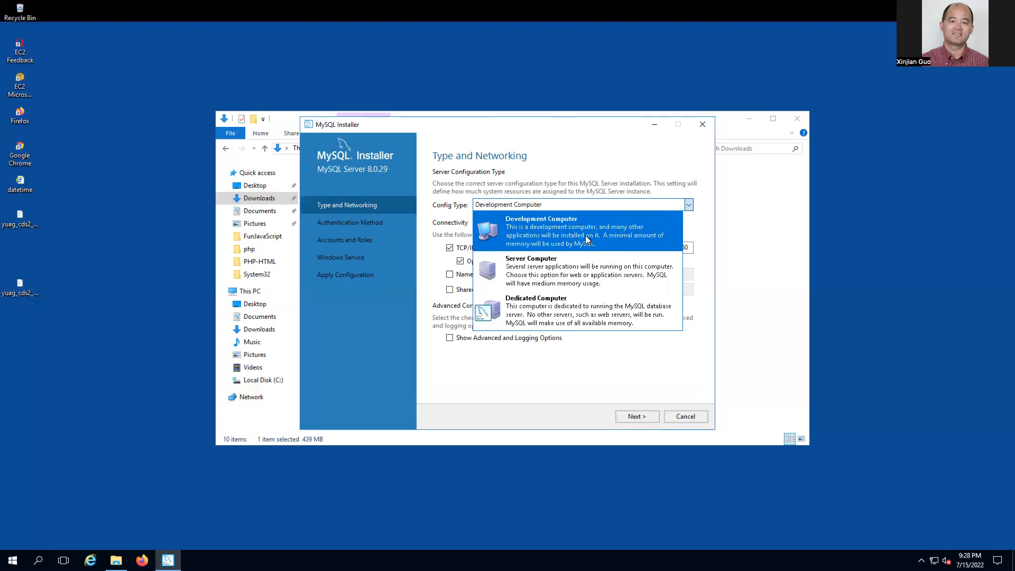
{"action": "left_click", "coordinate": [593, 140]}
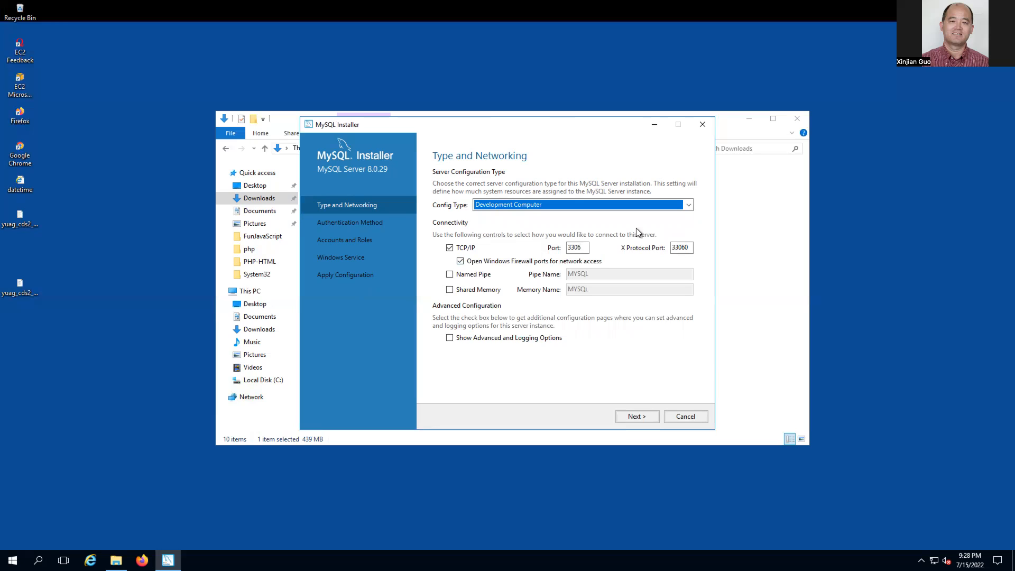
{"action": "left_click", "coordinate": [632, 414]}
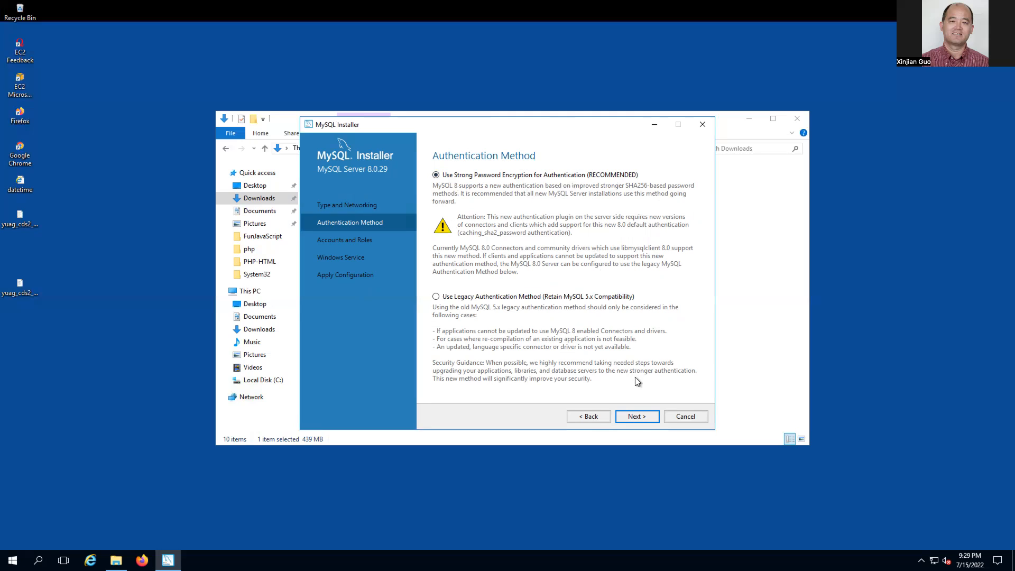
- Keep Use Strong Password Encryption and continue to the Accounts and Roles page
{"action": "left_click", "coordinate": [636, 414]}
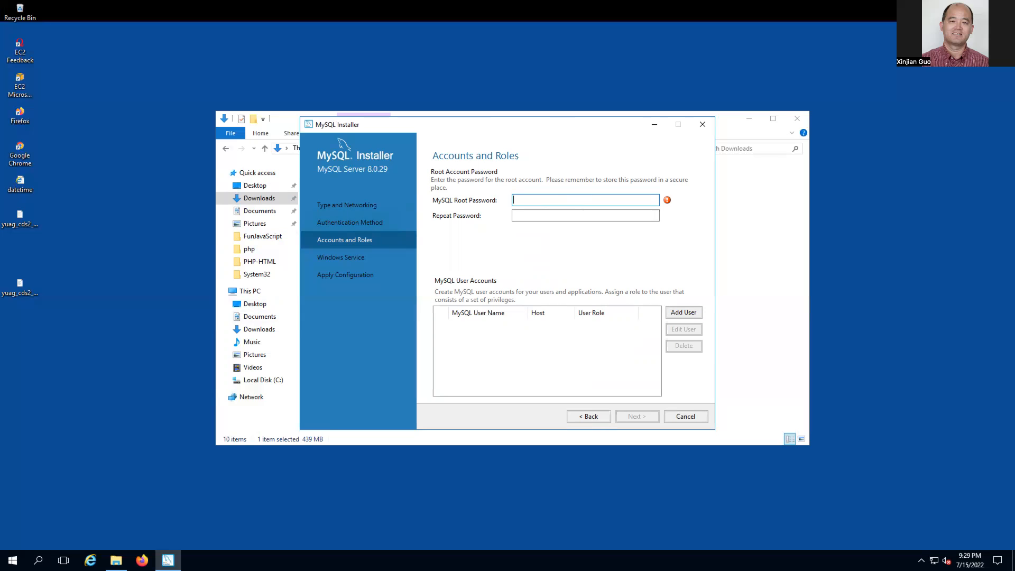
{"action": "key", "text": "ctrl+Left"}
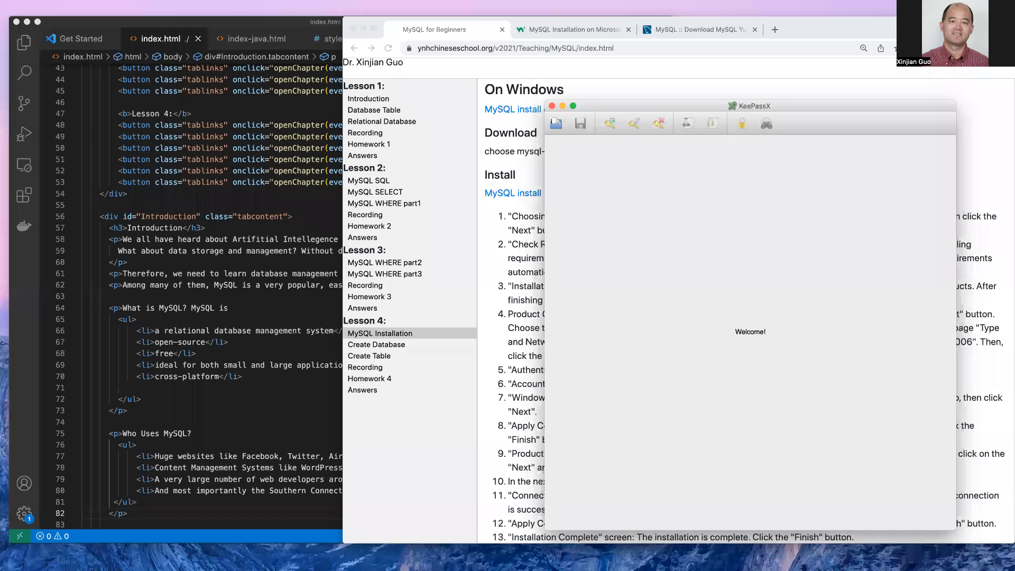
{"action": "left_click_drag", "start_coordinate": [830, 106], "coordinate": [0, 143]}
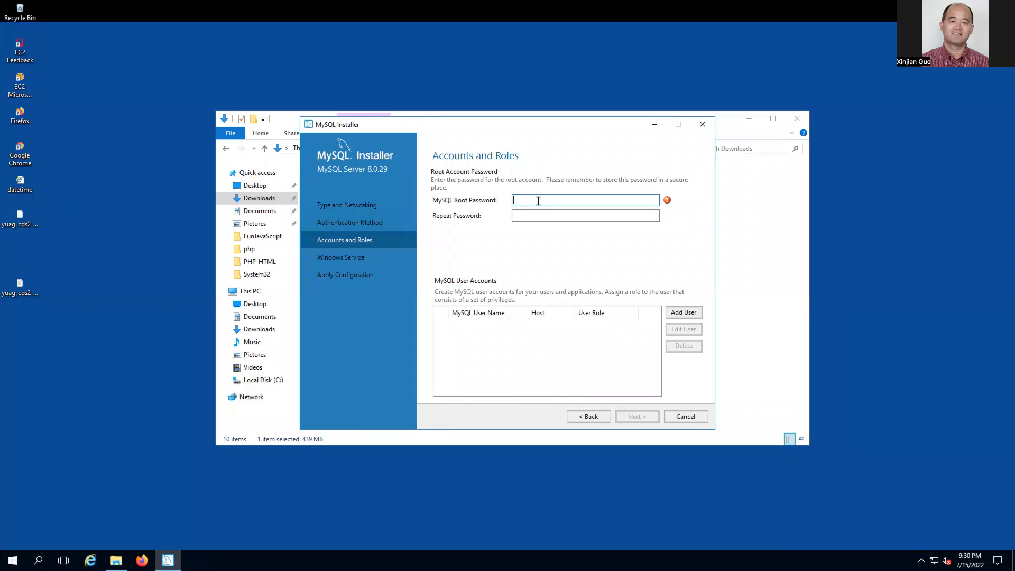
- Enter the root password in MySQL Root Password and again in Repeat Password
{"action": "type", "text": "123456789012"}
{"action": "left_click", "coordinate": [543, 215]}
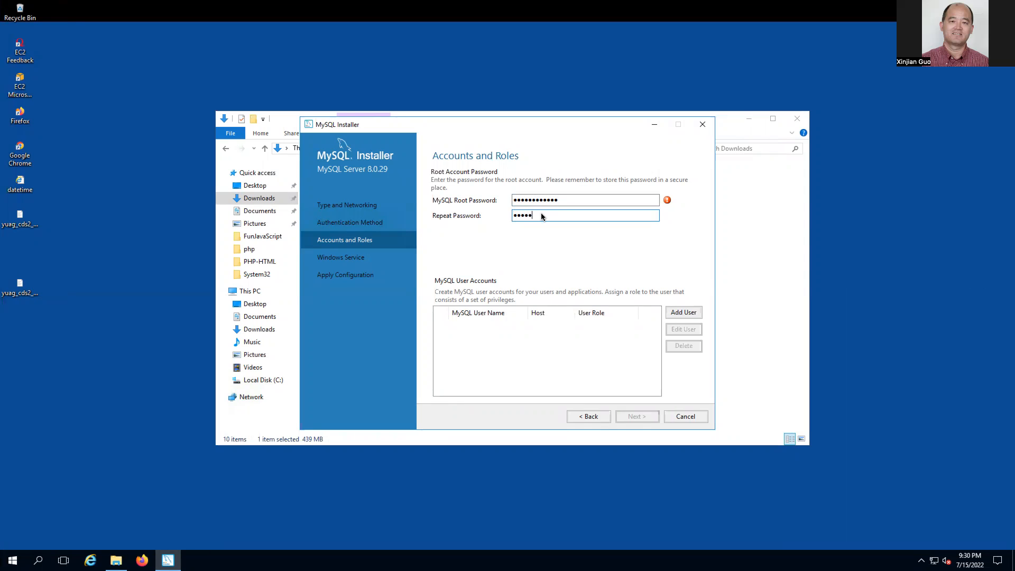
{"action": "type", "text": "•••"}
- On the Windows Service page, uncheck starting the MySQL80 server at system startup
{"action": "left_click", "coordinate": [636, 416]}
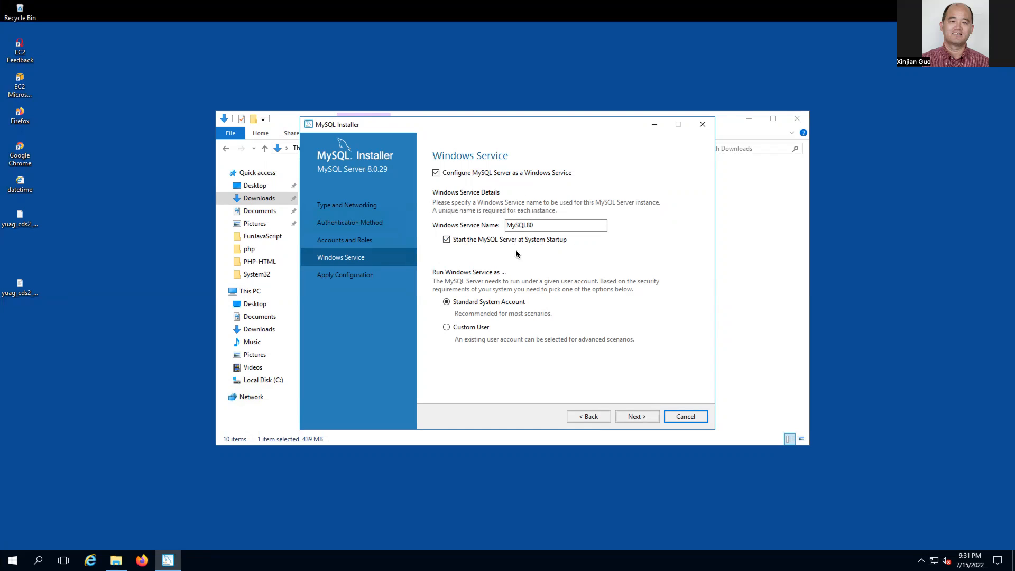
{"action": "left_click", "coordinate": [447, 241]}
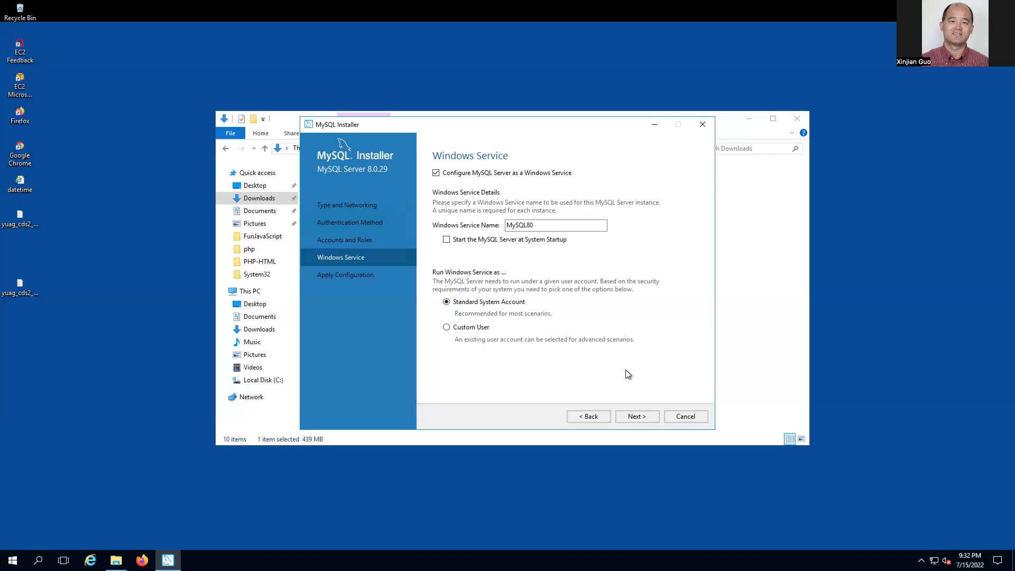
- Accept the default MySQL80 Windows service settings and advance to Apply Configuration
{"action": "left_click", "coordinate": [636, 416]}
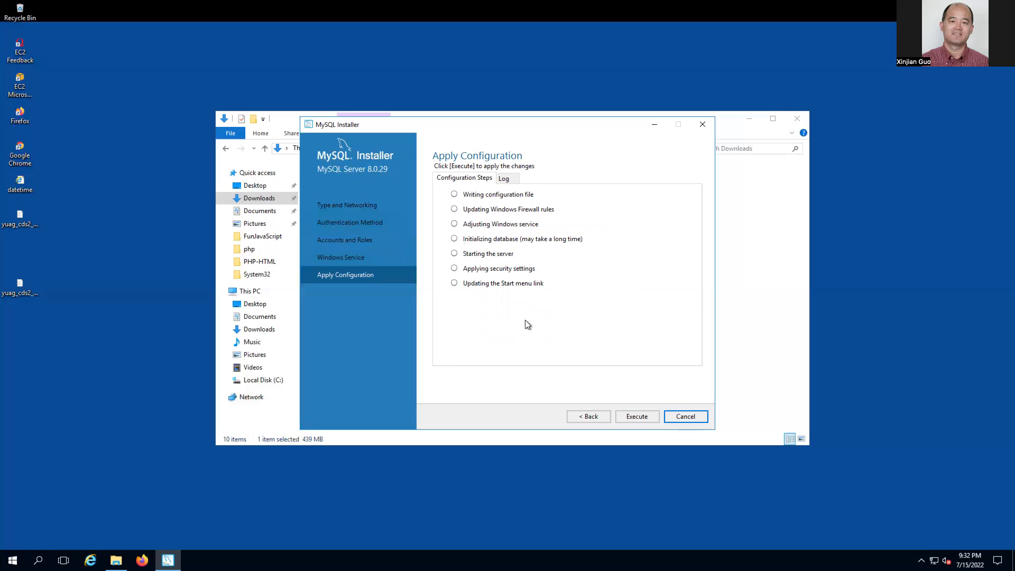
- Execute the seven MySQL Server 8.0.29 configuration steps, finish, and continue to Installation Complete
{"action": "left_click", "coordinate": [640, 416]}
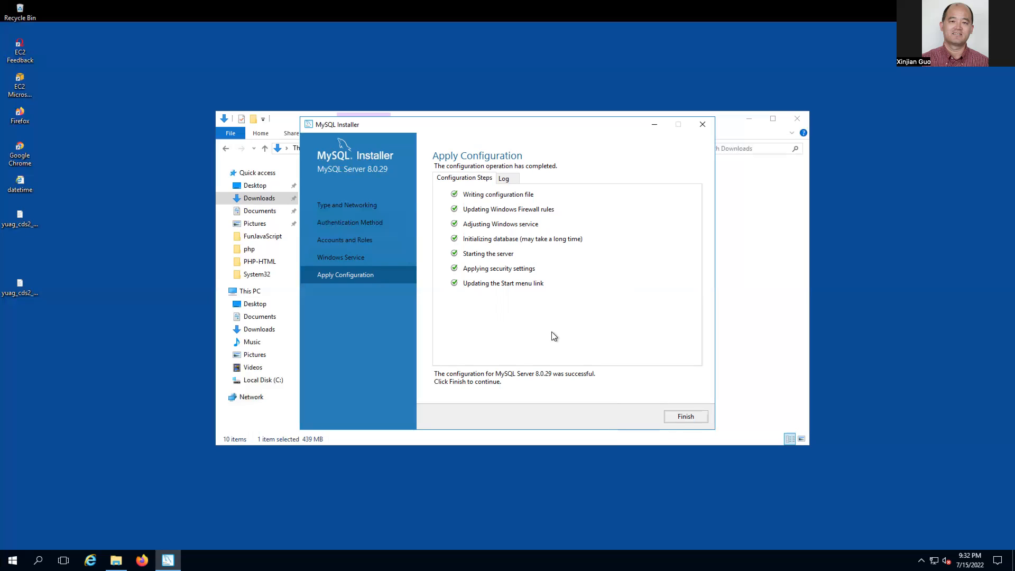
{"action": "left_click", "coordinate": [683, 419]}
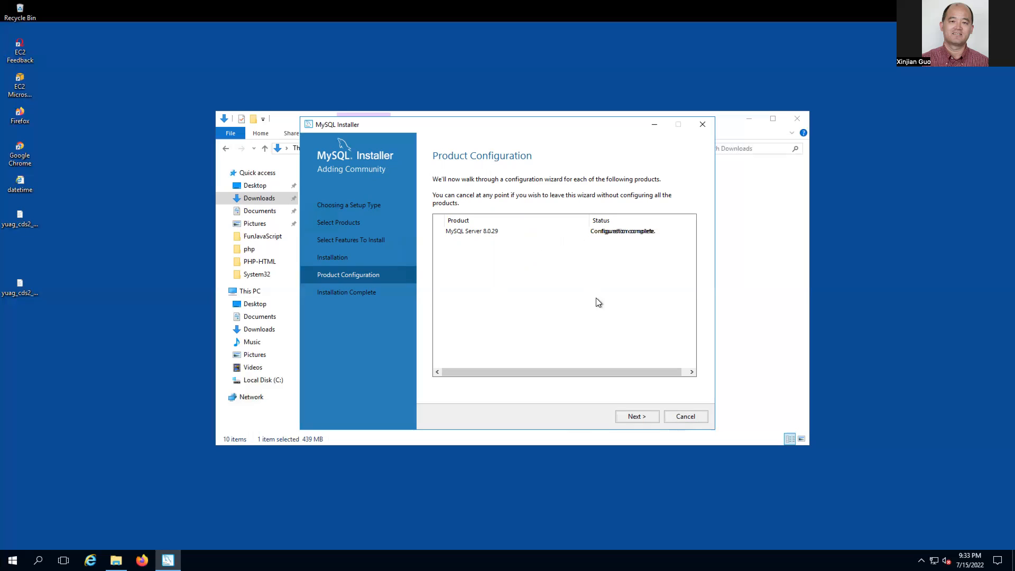
{"action": "left_click", "coordinate": [635, 418]}
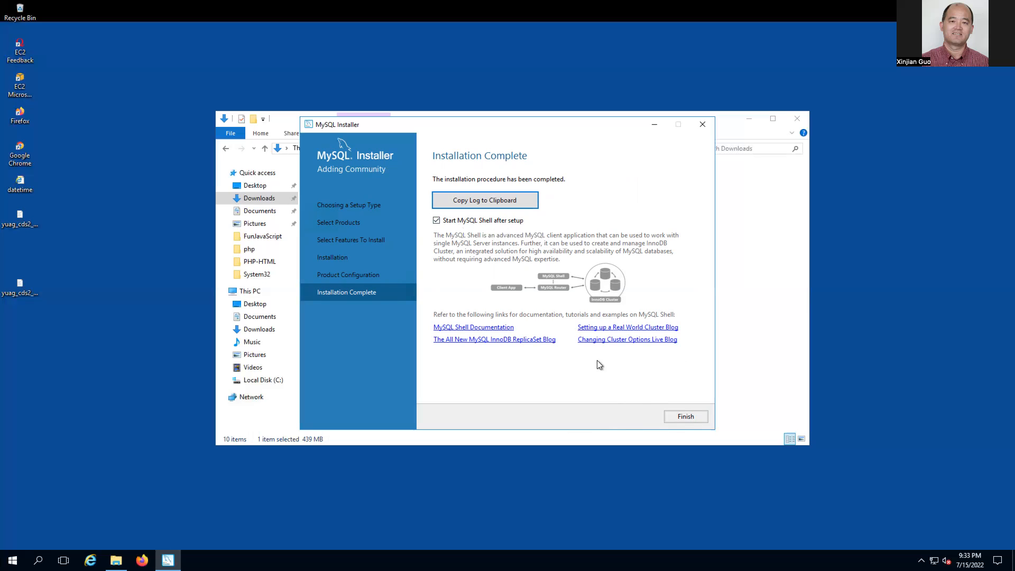
- Finish the installer with Start MySQL Shell after setup checked, launching MySQL Shell 8.0.29
{"action": "left_click", "coordinate": [681, 418]}
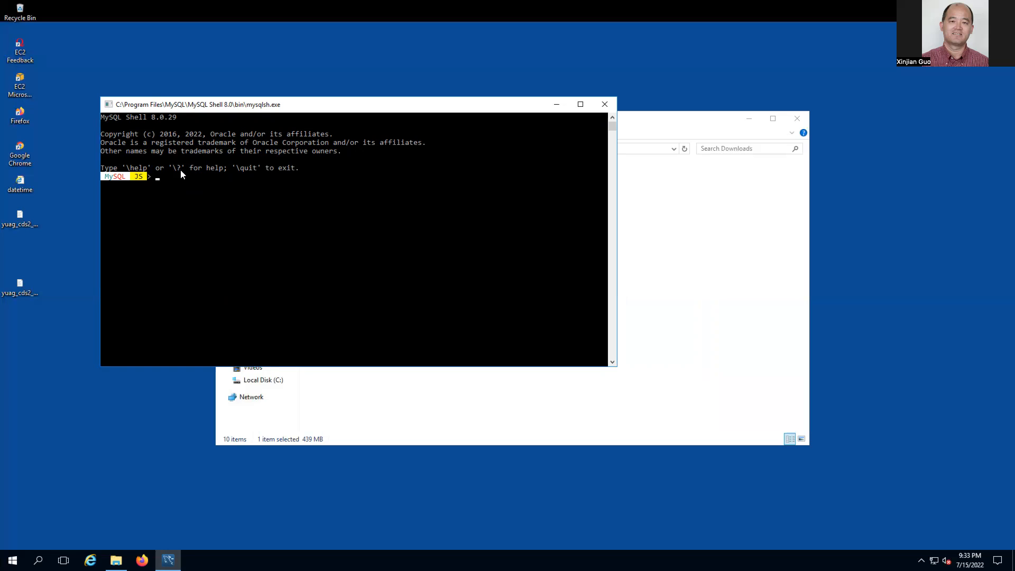
- Run \? in the MySQL Shell console to list commands, the dba, mysql and util modules, and examples
{"action": "left_click", "coordinate": [211, 185]}
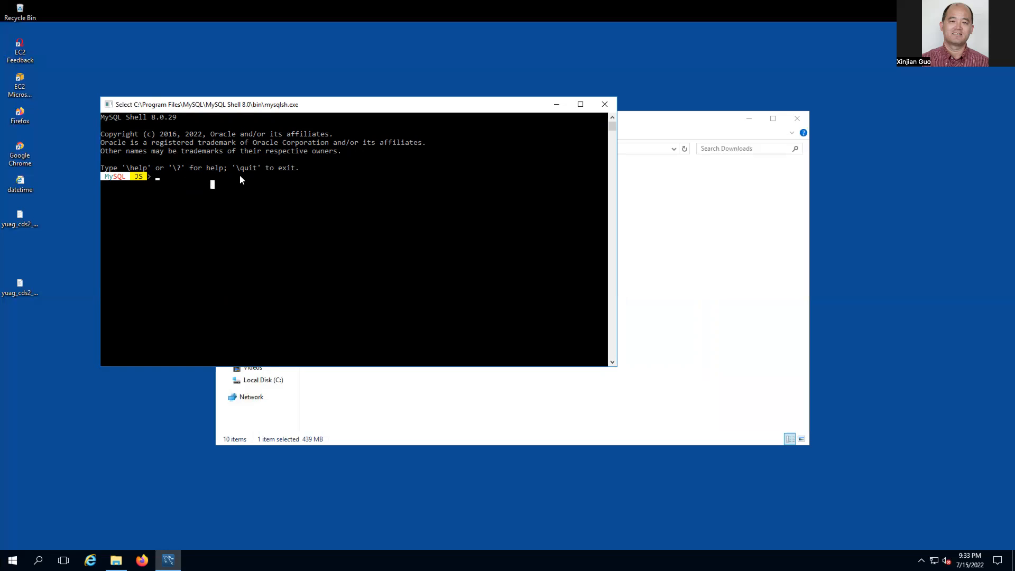
{"action": "left_click", "coordinate": [174, 179]}
{"action": "type", "text": "\\"}
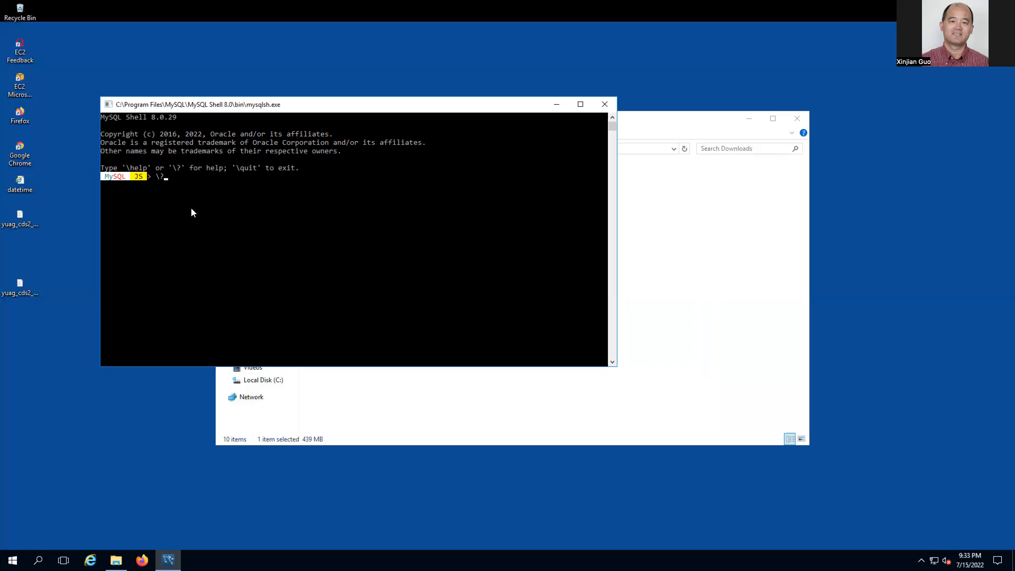
{"action": "type", "text": "?"}
{"action": "key", "text": "Return"}
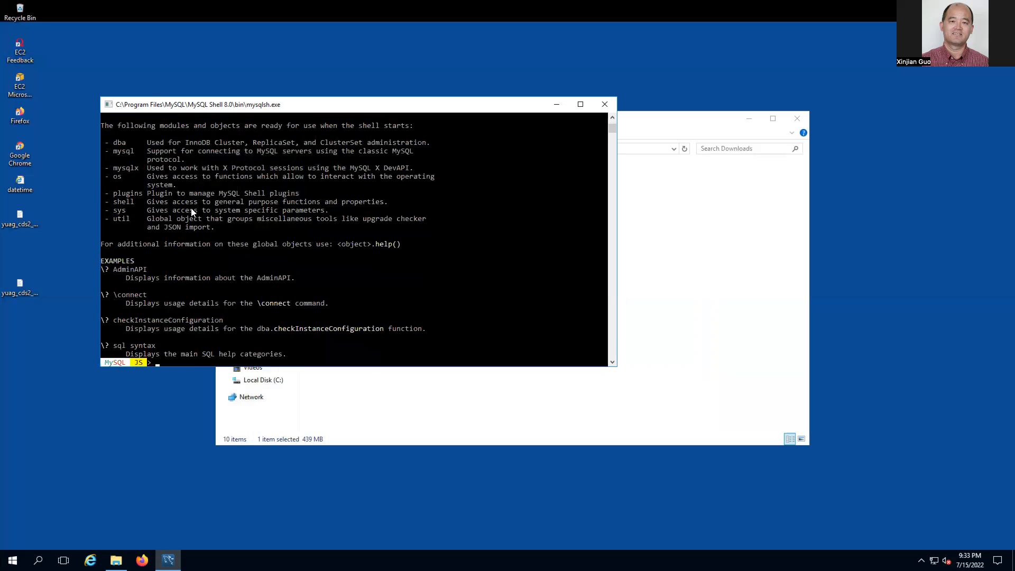
{"action": "scroll", "coordinate": [192, 209], "scroll_direction": "up", "scroll_amount": 3}
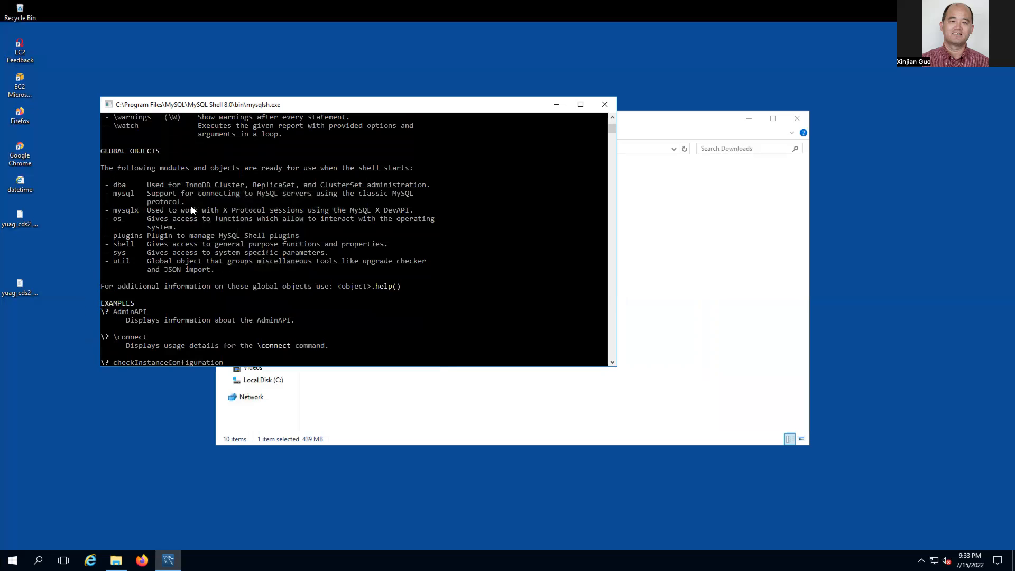
{"action": "scroll", "coordinate": [191, 210], "scroll_direction": "up", "scroll_amount": 6}
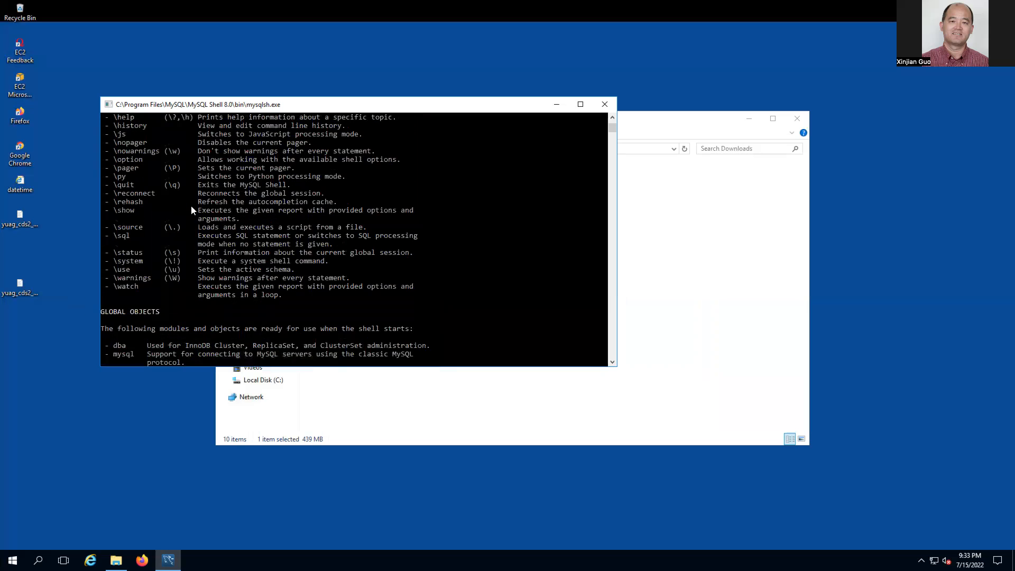
{"action": "scroll", "coordinate": [192, 210], "scroll_direction": "up", "scroll_amount": 4}
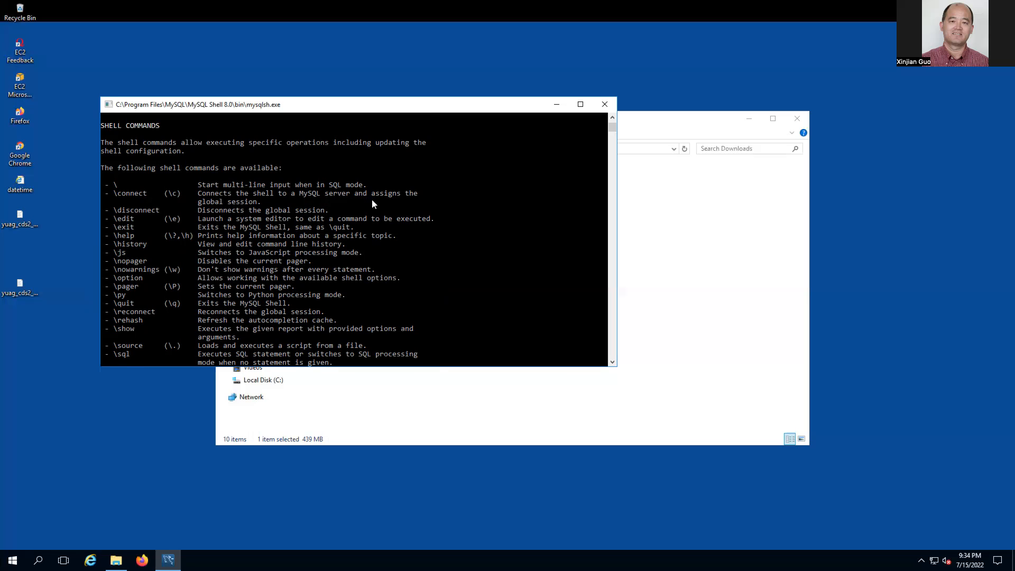
{"action": "scroll", "coordinate": [163, 209], "scroll_direction": "down", "scroll_amount": 1}
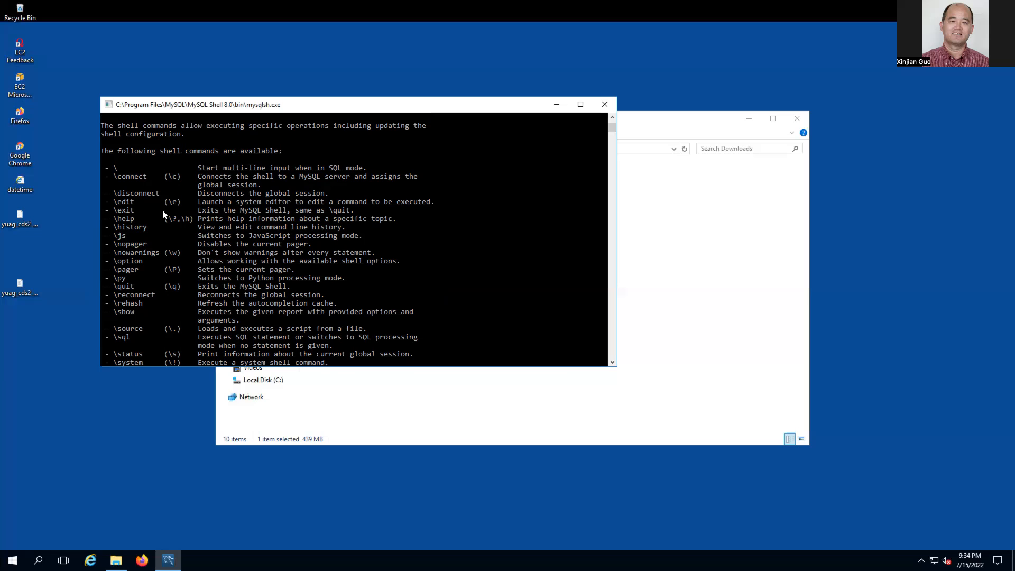
{"action": "scroll", "coordinate": [168, 223], "scroll_direction": "down", "scroll_amount": 1}
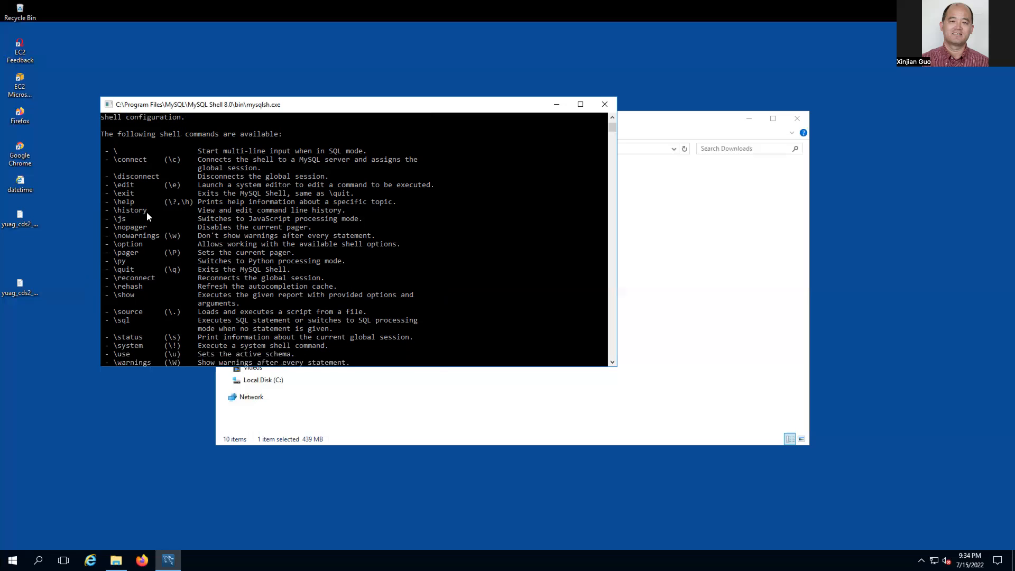
{"action": "scroll", "coordinate": [156, 244], "scroll_direction": "down", "scroll_amount": 1}
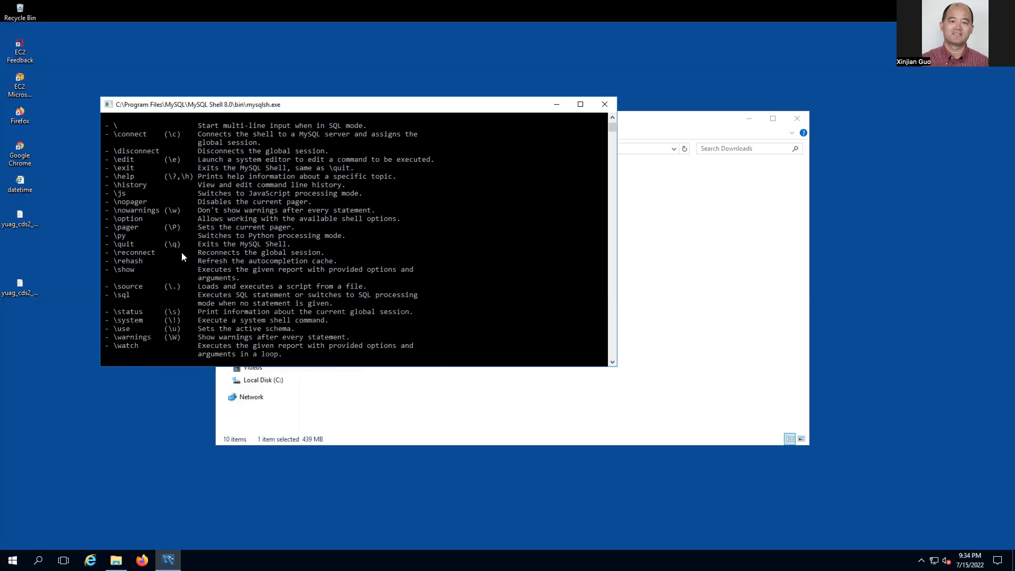
{"action": "scroll", "coordinate": [169, 259], "scroll_direction": "down", "scroll_amount": 1}
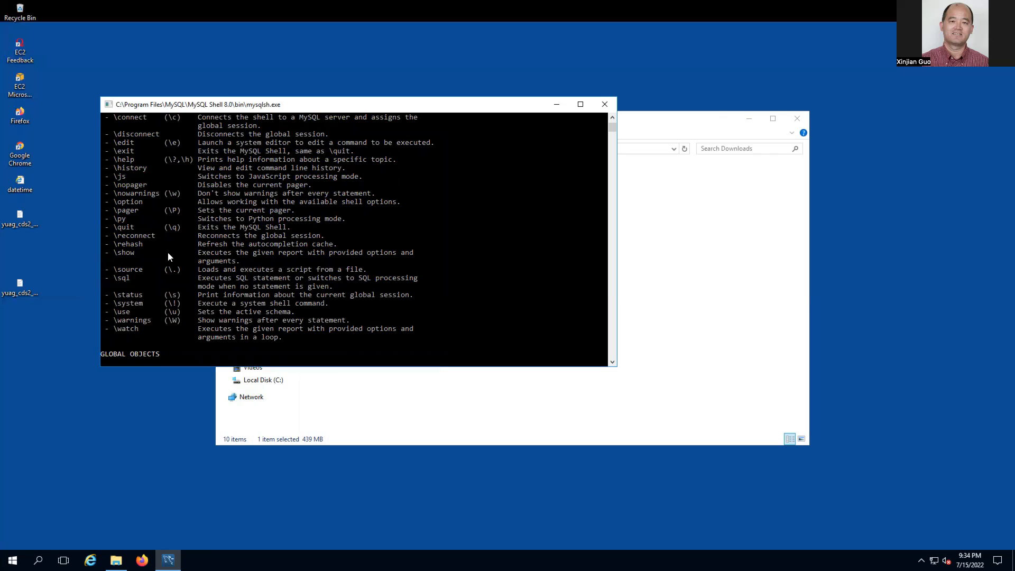
{"action": "scroll", "coordinate": [168, 257], "scroll_direction": "down", "scroll_amount": 1}
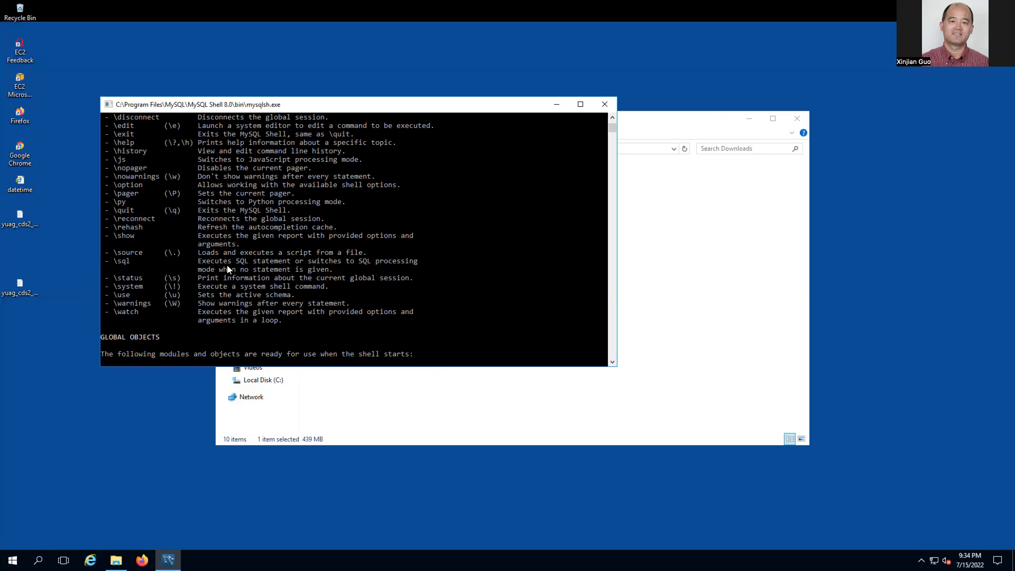
{"action": "scroll", "coordinate": [194, 268], "scroll_direction": "down", "scroll_amount": 1}
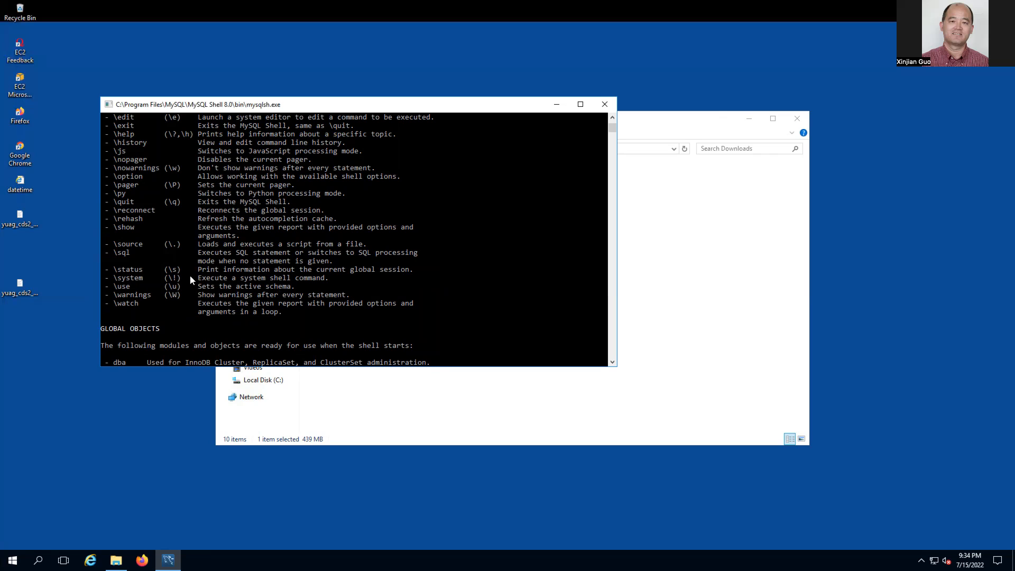
{"action": "scroll", "coordinate": [188, 268], "scroll_direction": "down", "scroll_amount": 1}
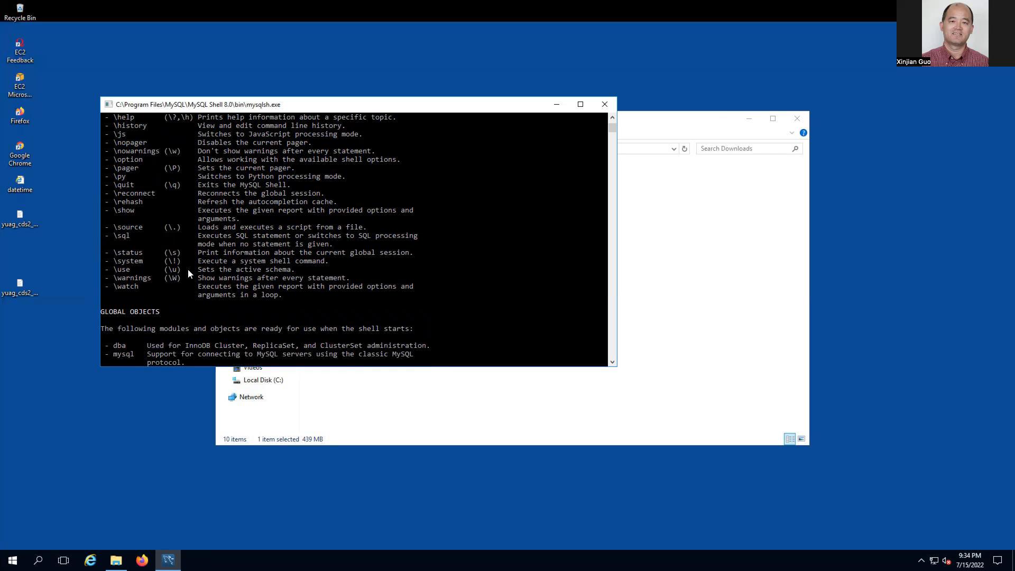
{"action": "scroll", "coordinate": [189, 269], "scroll_direction": "down", "scroll_amount": 3}
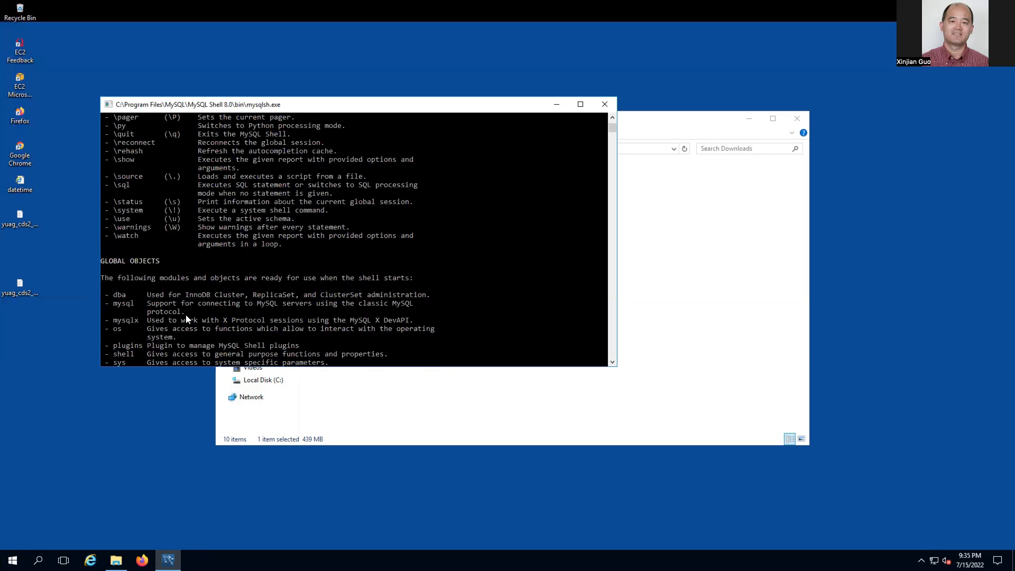
{"action": "scroll", "coordinate": [186, 318], "scroll_direction": "down", "scroll_amount": 2}
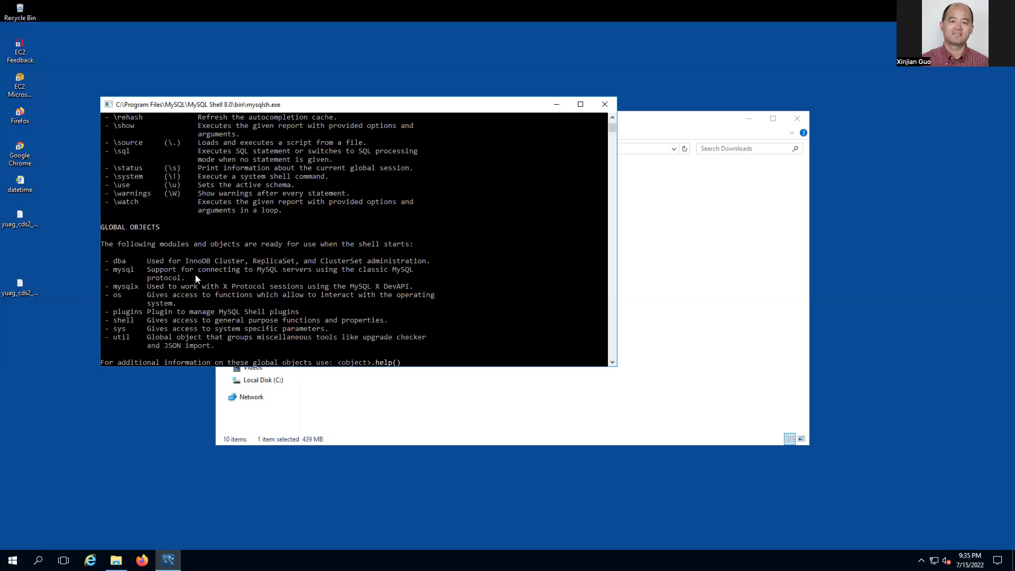
{"action": "scroll", "coordinate": [196, 275], "scroll_direction": "down", "scroll_amount": 1}
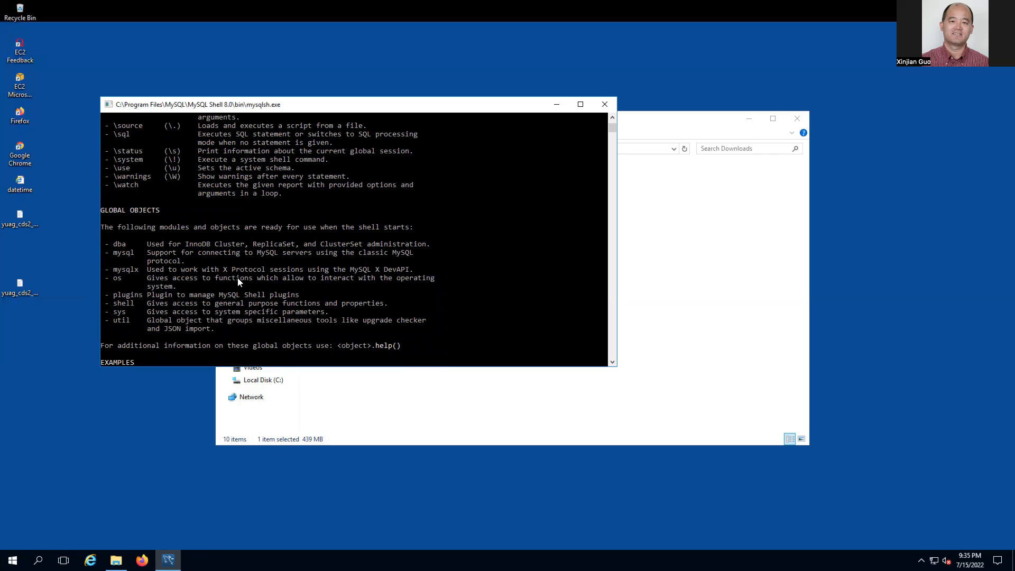
{"action": "scroll", "coordinate": [237, 278], "scroll_direction": "down", "scroll_amount": 3}
{"action": "scroll", "coordinate": [237, 277], "scroll_direction": "down", "scroll_amount": 2}
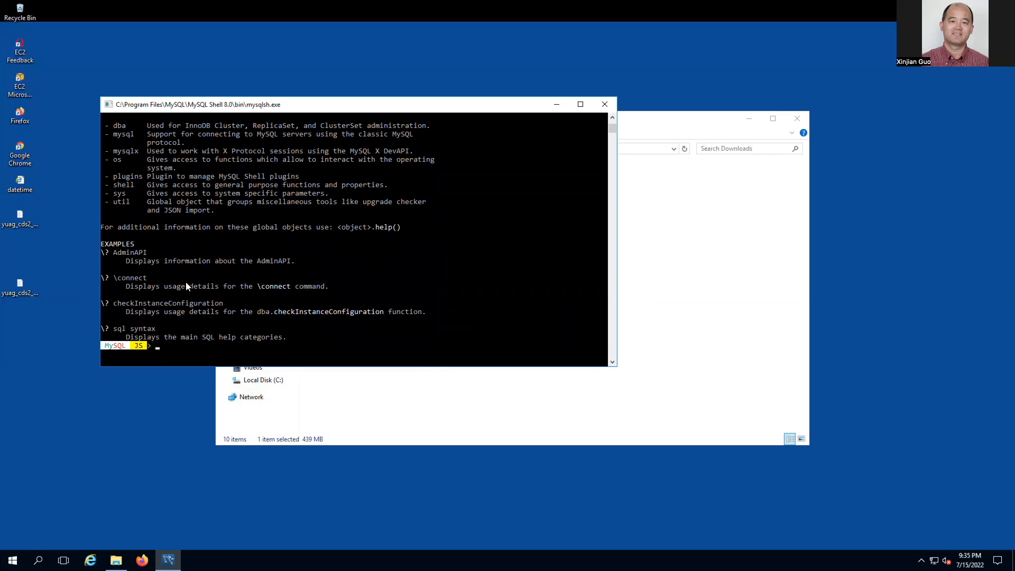
{"action": "scroll", "coordinate": [182, 297], "scroll_direction": "down", "scroll_amount": 1}
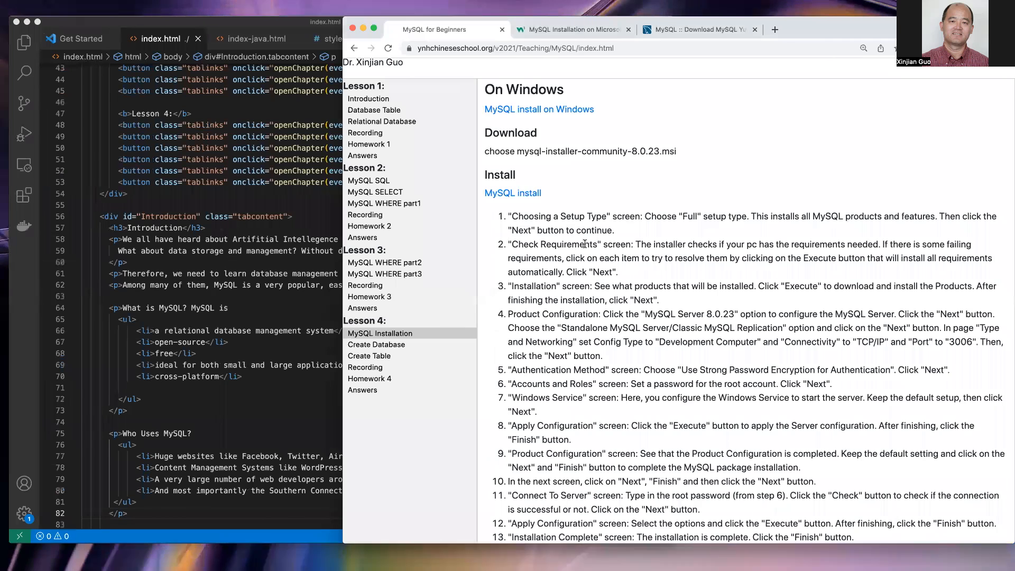
- Open the Lesson 4 Create Database page from the course sidebar
{"action": "scroll", "coordinate": [585, 195], "scroll_direction": "down", "scroll_amount": 1}
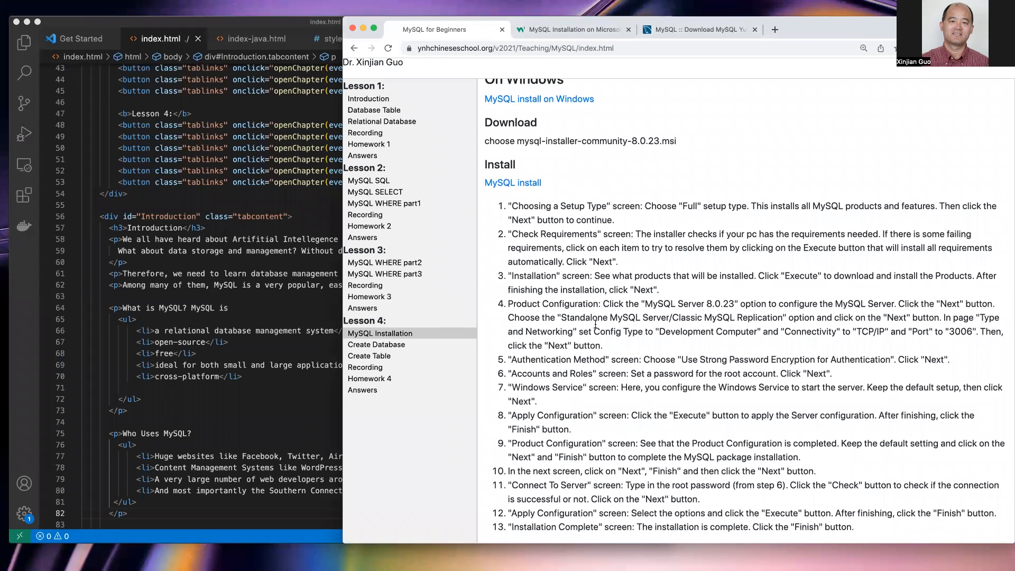
{"action": "left_click", "coordinate": [397, 348]}
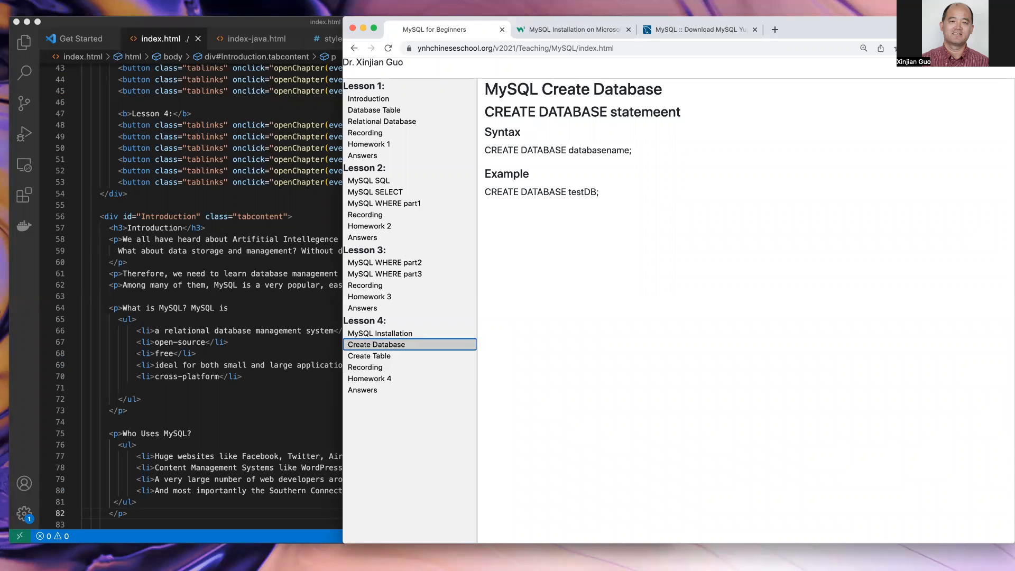
- Highlight CREATE, DATABASE, databasename and testDB in the lesson, then move to the MySQL Shell desktop
{"action": "key", "text": "super+Tab"}
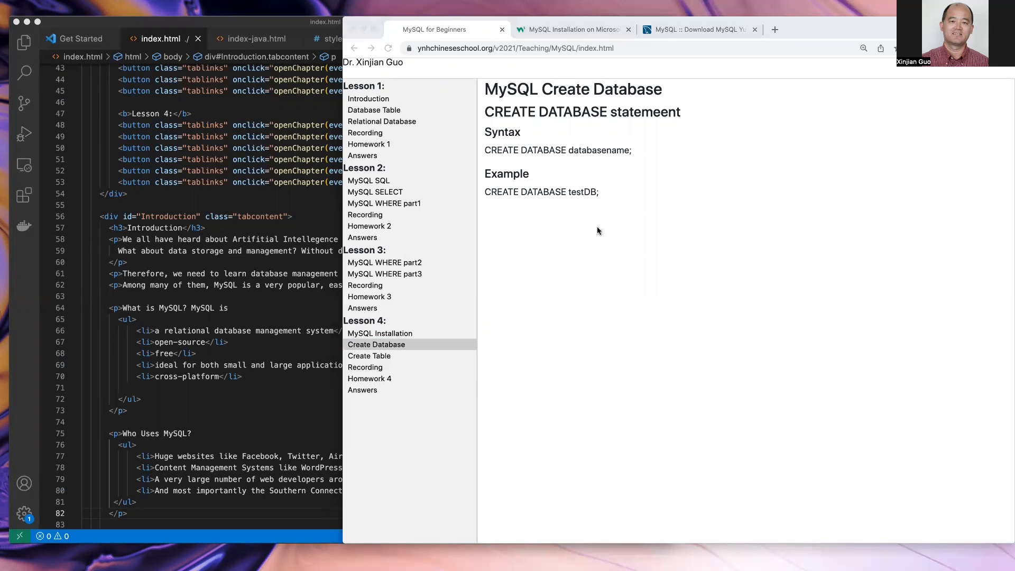
{"action": "key", "text": "super+Tab"}
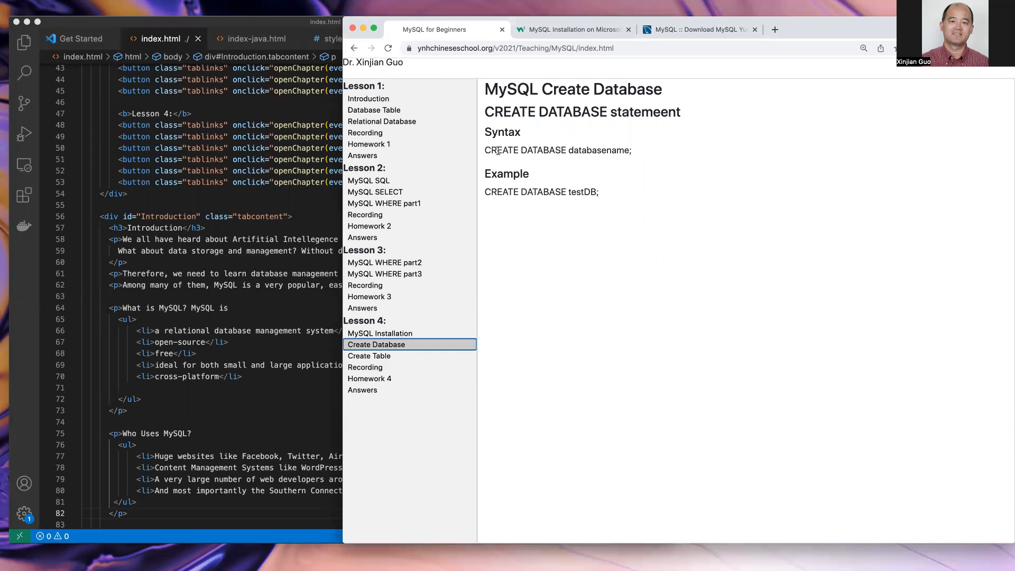
{"action": "double_click", "coordinate": [497, 151]}
{"action": "left_click", "coordinate": [539, 153]}
{"action": "double_click", "coordinate": [507, 149]}
{"action": "double_click", "coordinate": [537, 149]}
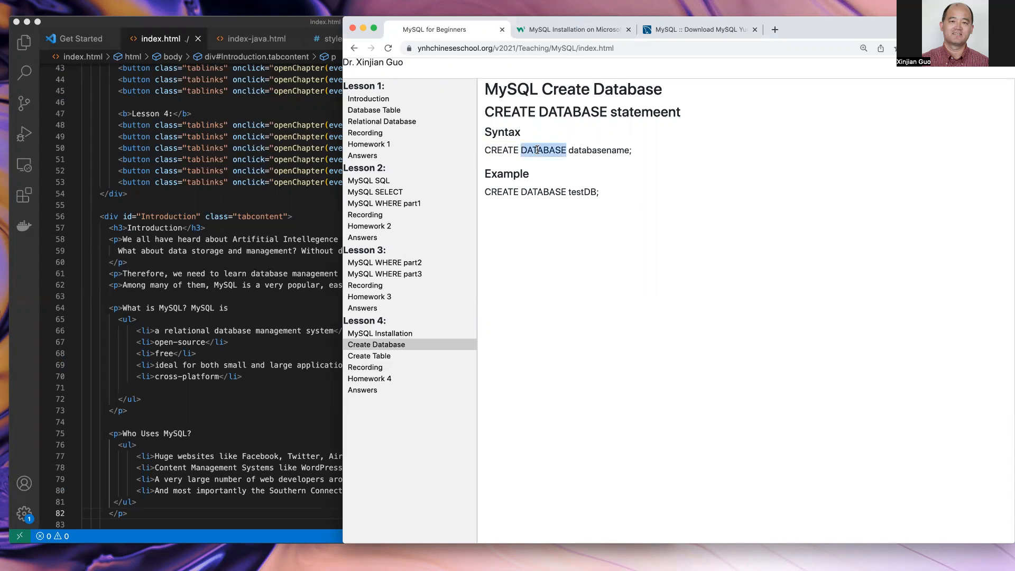
{"action": "double_click", "coordinate": [591, 151]}
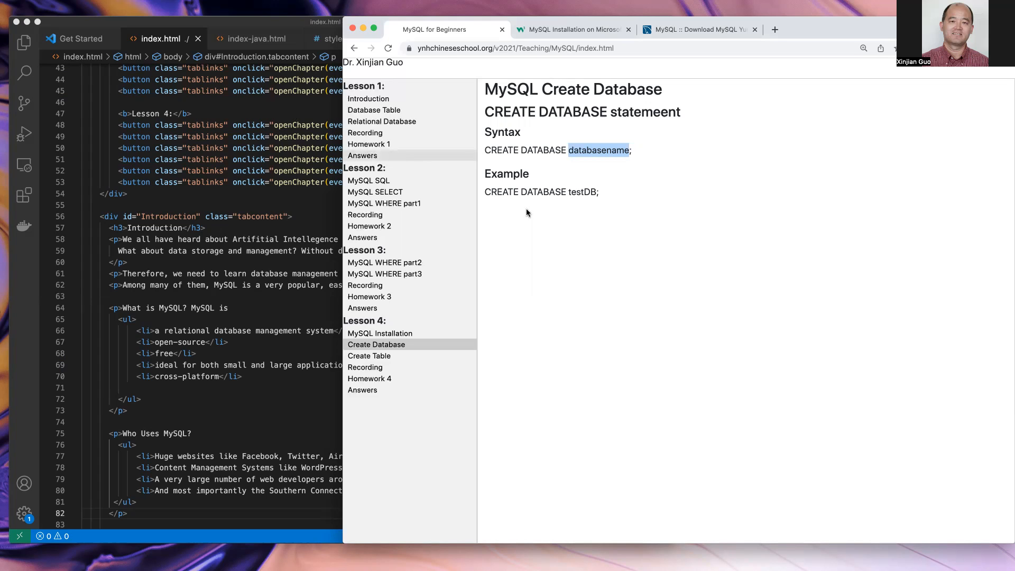
{"action": "double_click", "coordinate": [583, 193]}
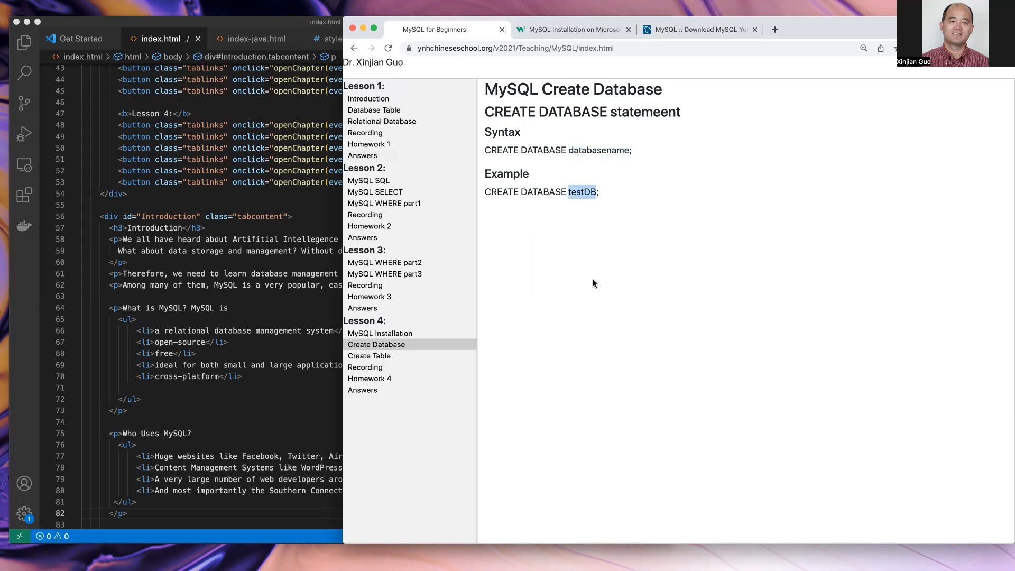
{"action": "key", "text": "ctrl+Right"}
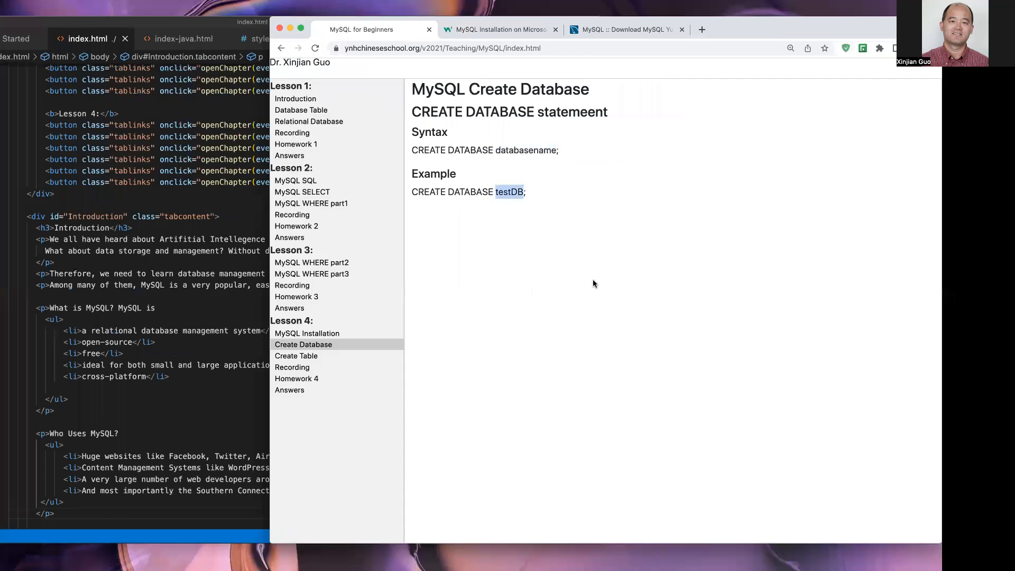
- Switch MySQL Shell into SQL mode with \sql
{"action": "left_click", "coordinate": [379, 324]}
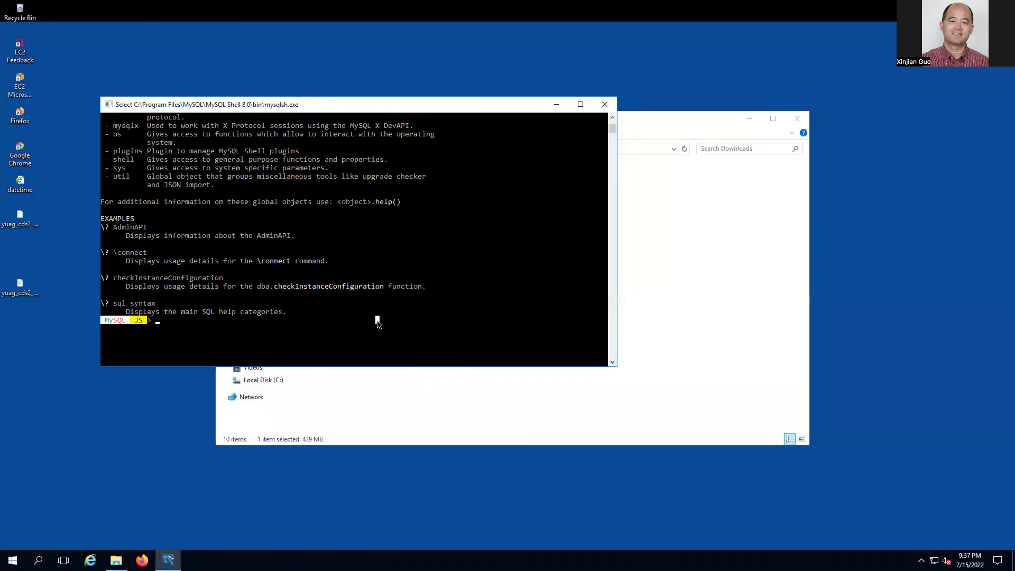
{"action": "key", "text": "Escape"}
{"action": "type", "text": "\\sql"}
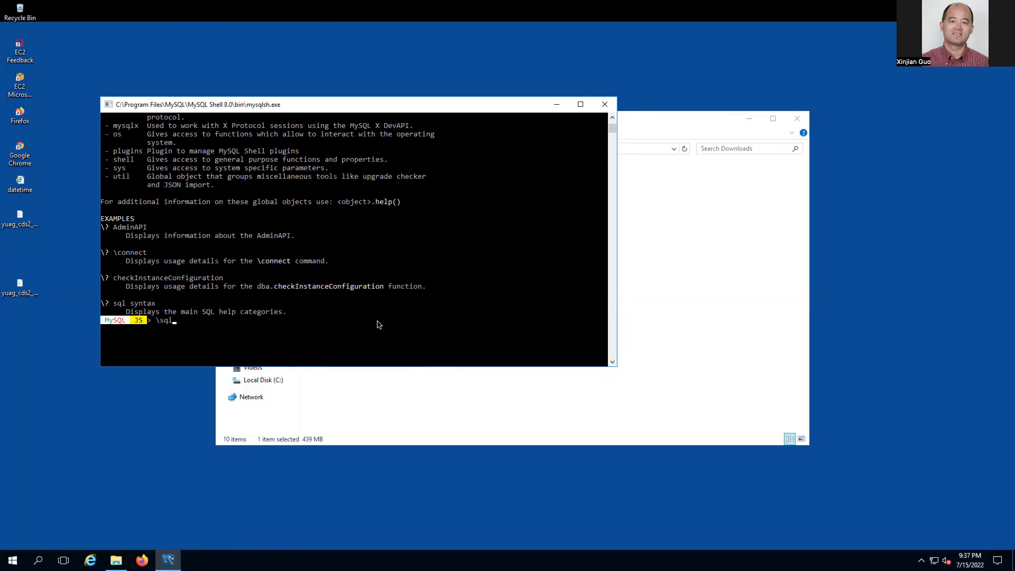
{"action": "key", "text": "Return"}
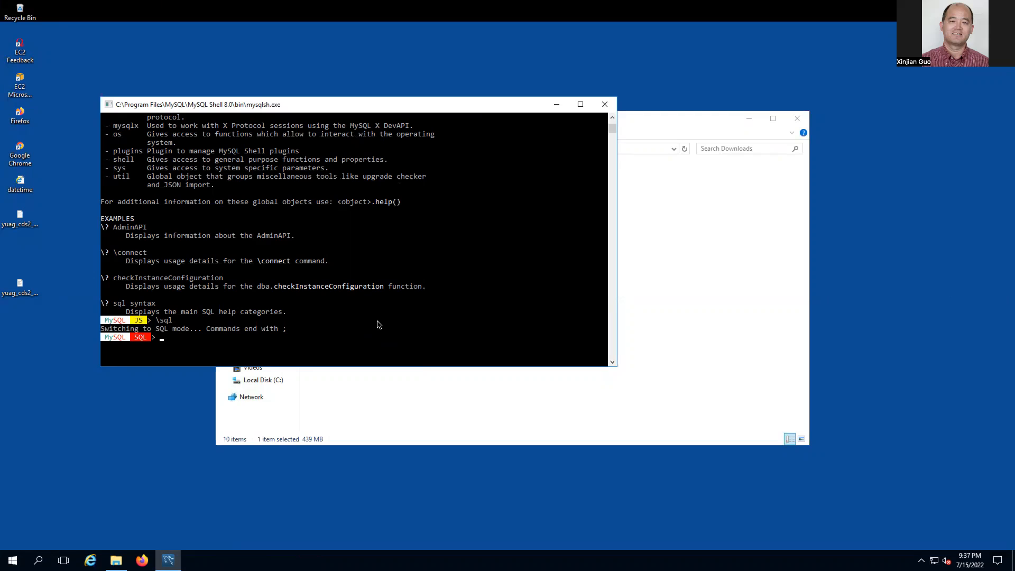
- Run create database testDB;, which fails with a Not connected error
{"action": "type", "text": "create dt"}
{"action": "key", "text": "BackSpace"}
{"action": "type", "text": "atabase testDB;"}
{"action": "key", "text": "ctrl+Left"}
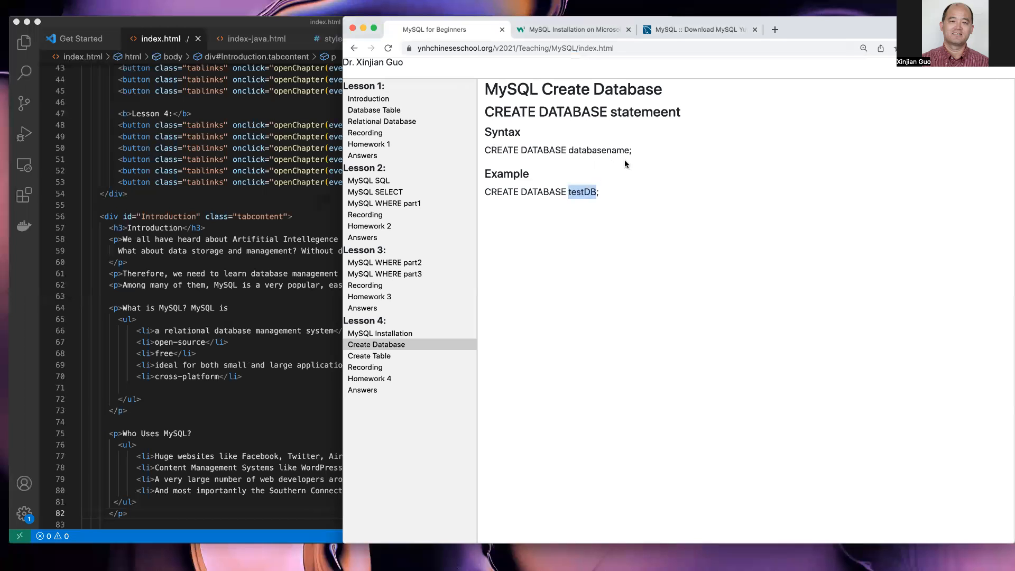
{"action": "key", "text": "ctrl+Right"}
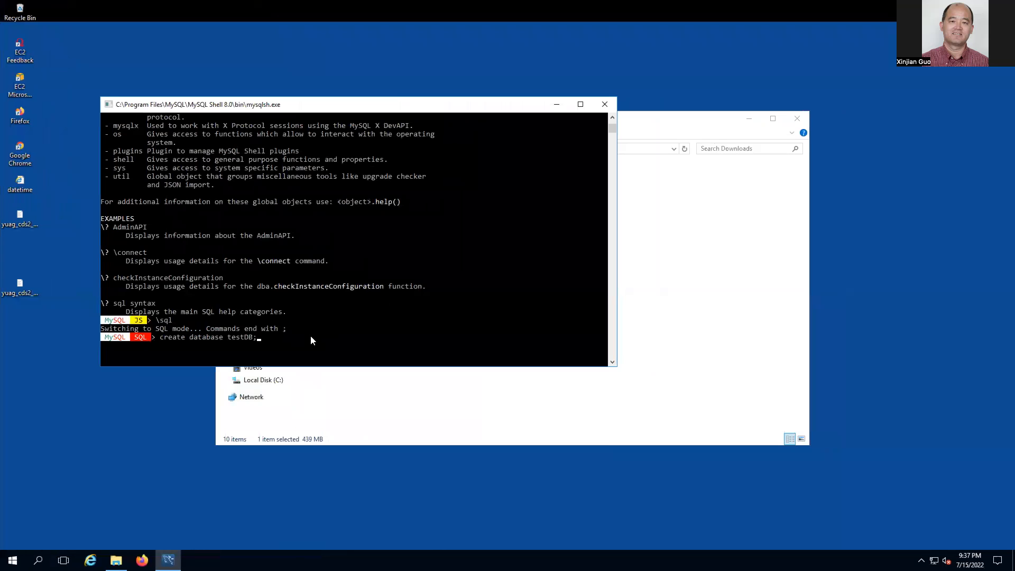
{"action": "key", "text": "Return"}
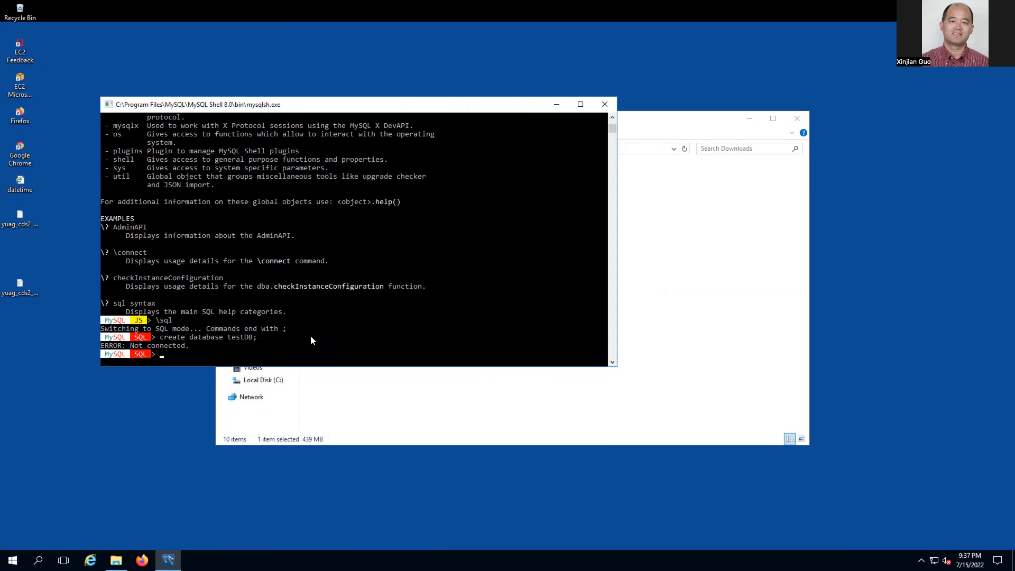
{"action": "type", "text": "\\status"}
- Run \status showing Not Connected, then \connect to display its usage line, scrolling through the output
{"action": "key", "text": "Return"}
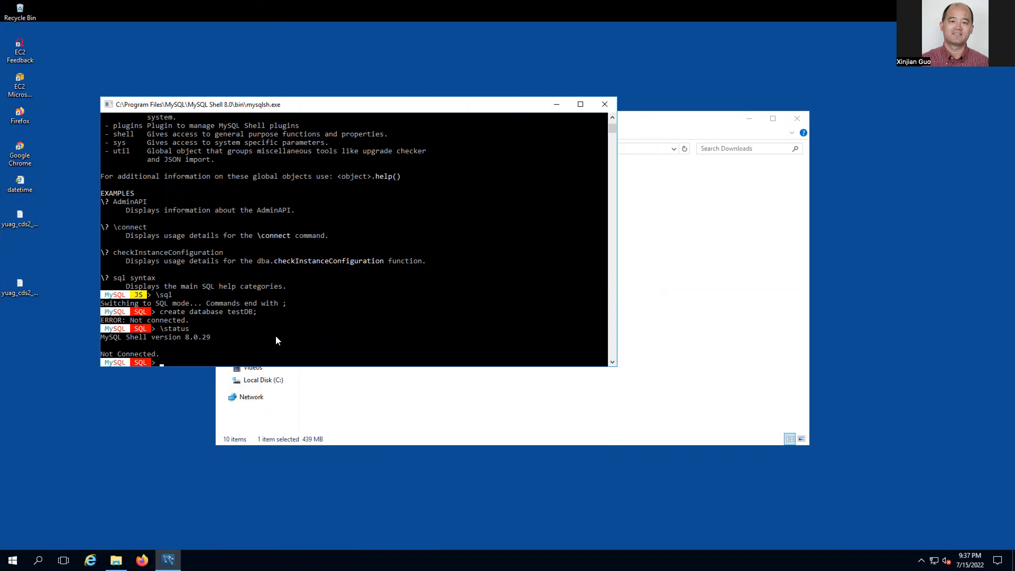
{"action": "type", "text": "\\connect"}
{"action": "key", "text": "Return"}
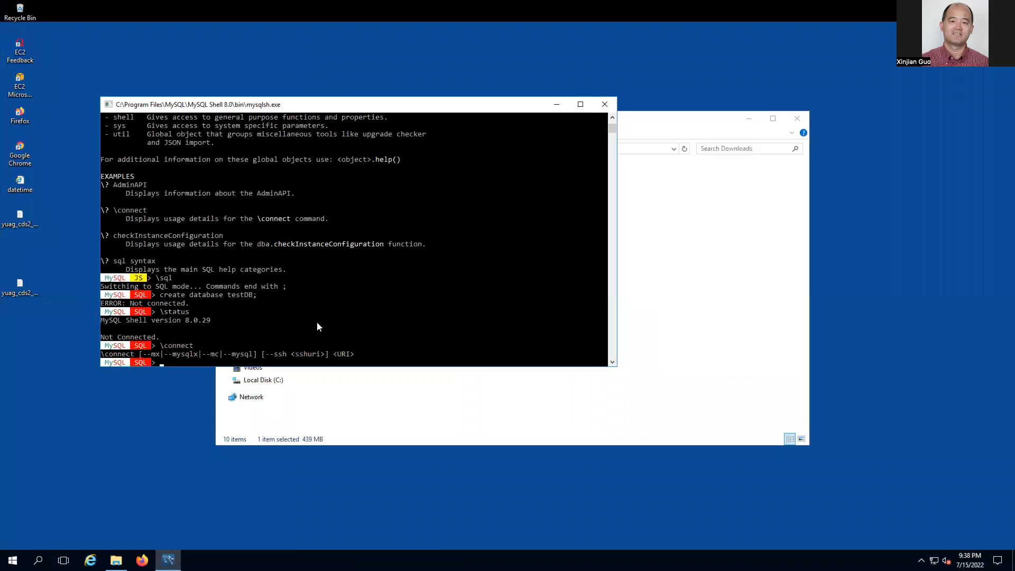
{"action": "scroll", "coordinate": [317, 323], "scroll_direction": "up", "scroll_amount": 1}
{"action": "scroll", "coordinate": [317, 326], "scroll_direction": "up", "scroll_amount": 1}
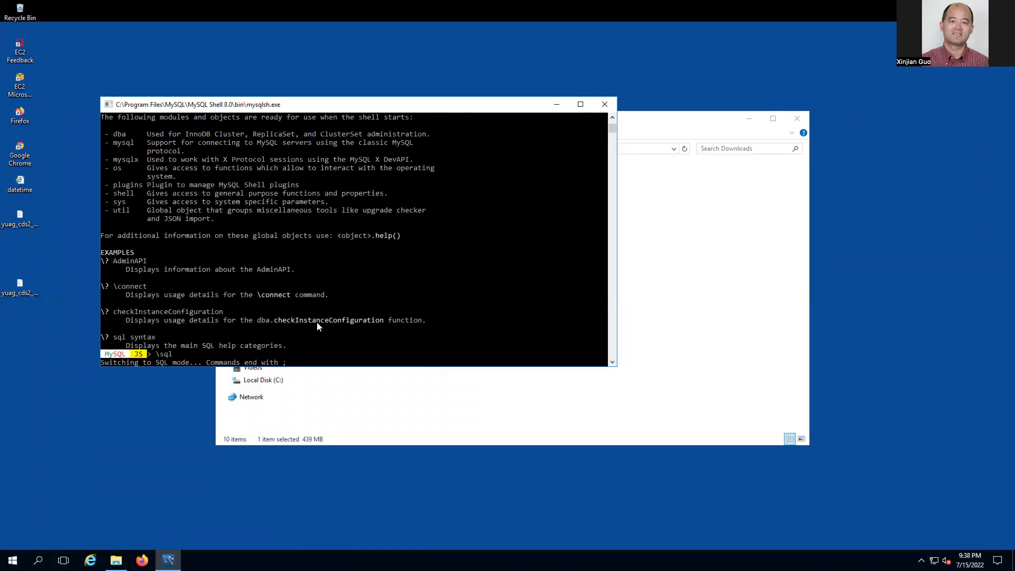
{"action": "scroll", "coordinate": [169, 168], "scroll_direction": "up", "scroll_amount": 4}
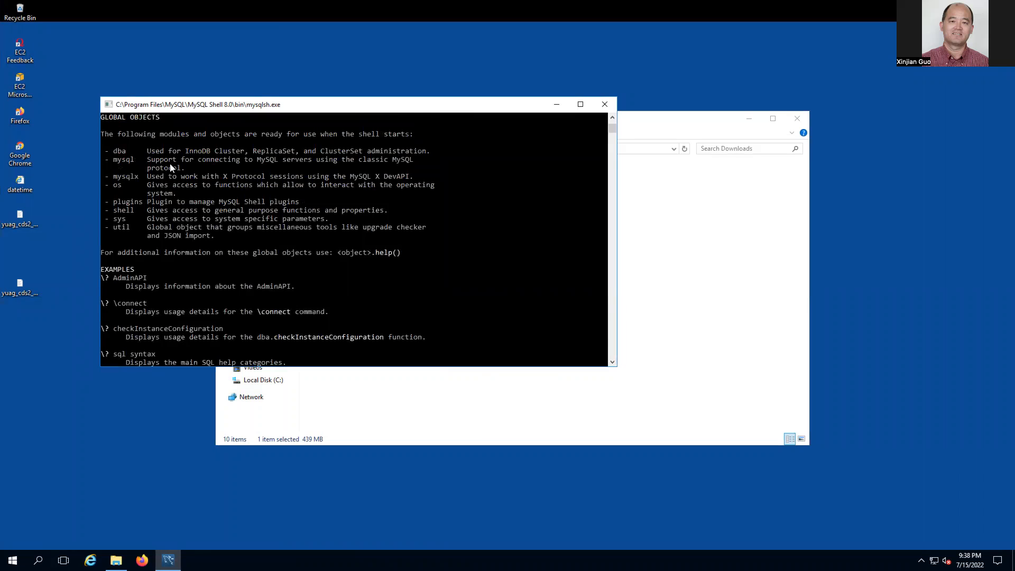
{"action": "scroll", "coordinate": [170, 168], "scroll_direction": "up", "scroll_amount": 3}
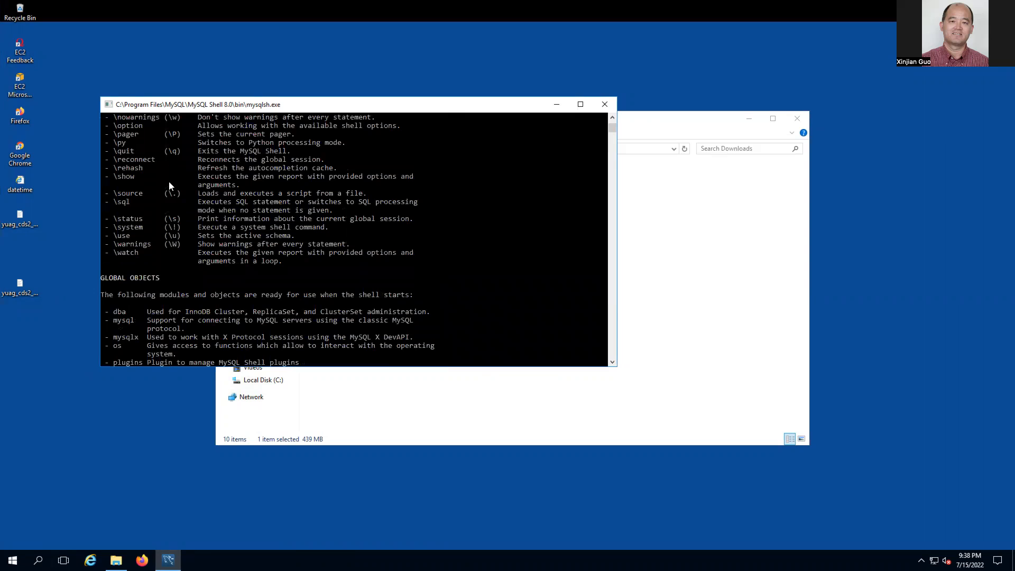
{"action": "scroll", "coordinate": [177, 204], "scroll_direction": "up", "scroll_amount": 3}
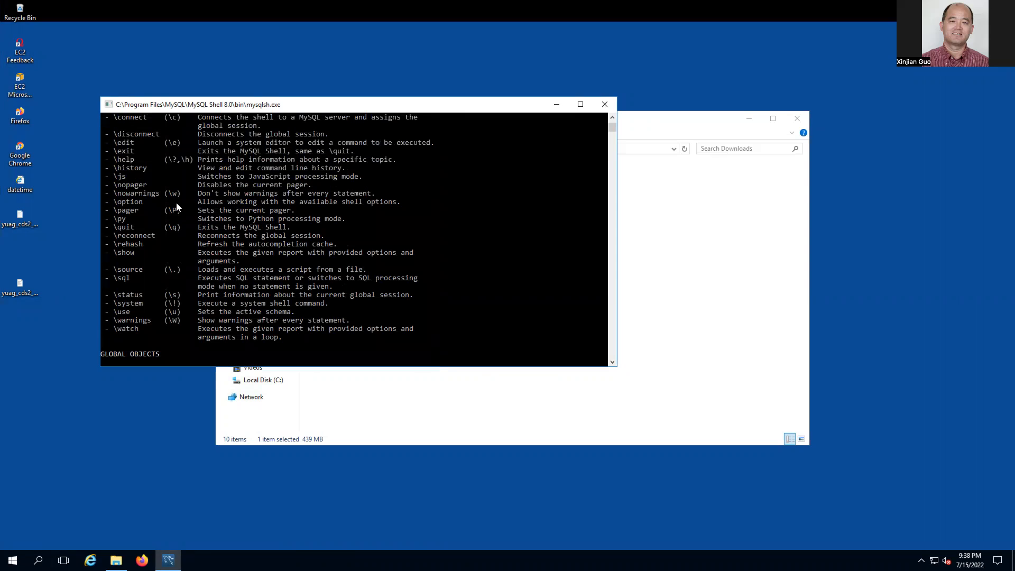
{"action": "scroll", "coordinate": [176, 202], "scroll_direction": "up", "scroll_amount": 1}
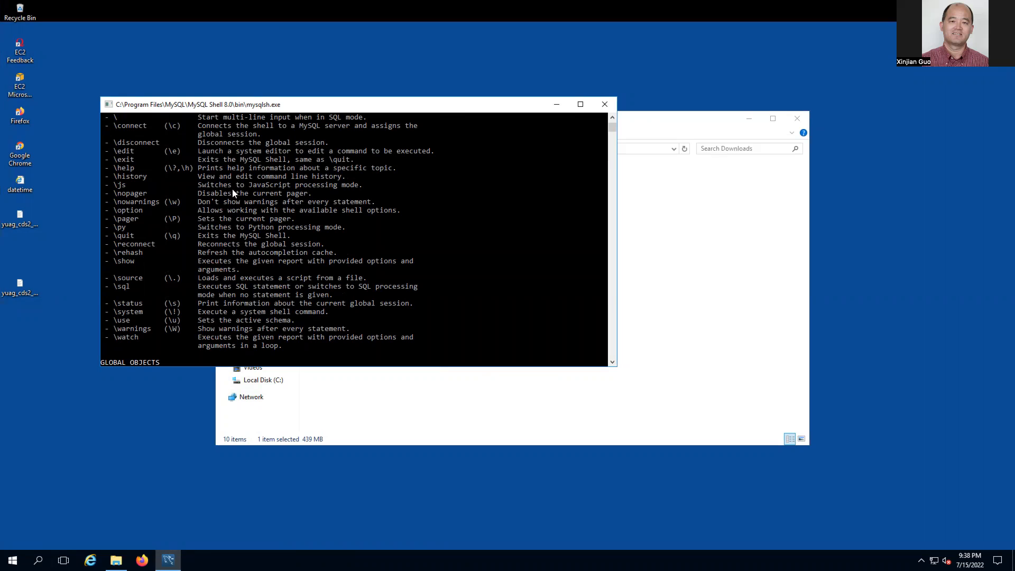
{"action": "scroll", "coordinate": [233, 193], "scroll_direction": "up", "scroll_amount": 1}
{"action": "scroll", "coordinate": [232, 193], "scroll_direction": "down", "scroll_amount": 12}
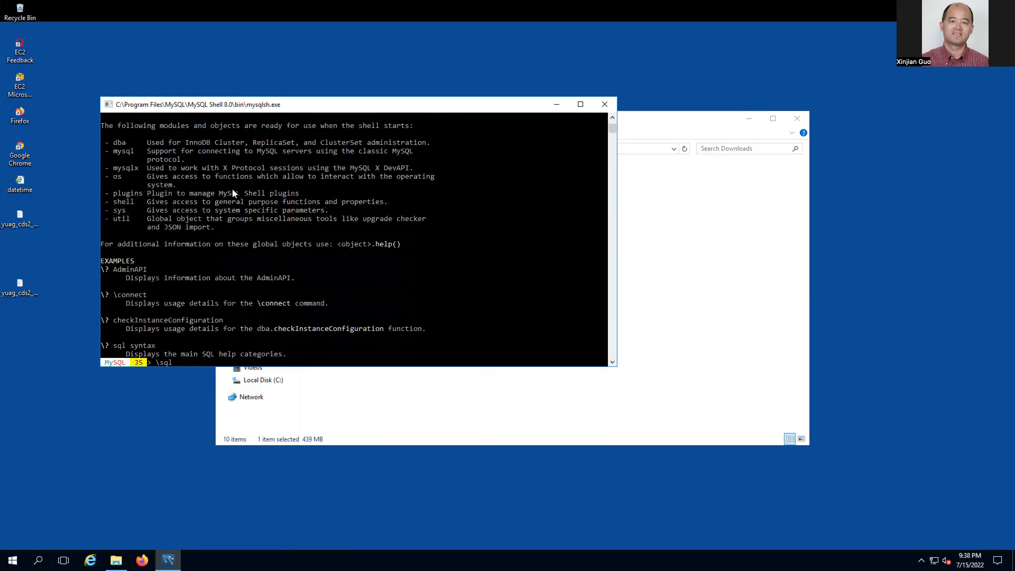
{"action": "scroll", "coordinate": [233, 193], "scroll_direction": "down", "scroll_amount": 6}
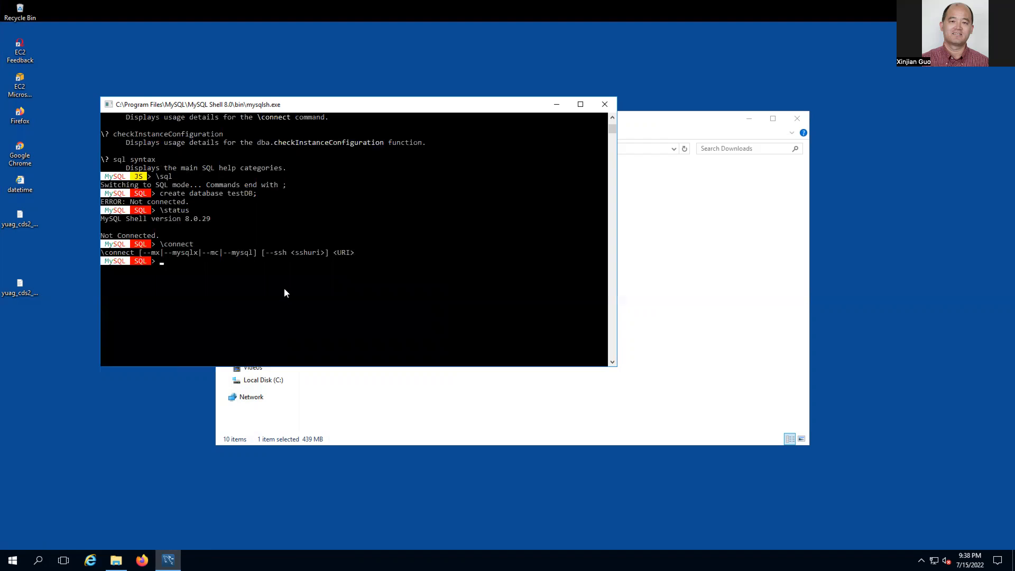
- Attempt \connect --mysql to localhost on port 3306, submitting an empty password
{"action": "key", "text": "Up"}
{"action": "type", "text": "--mysql loca"}
{"action": "key", "text": "Return"}
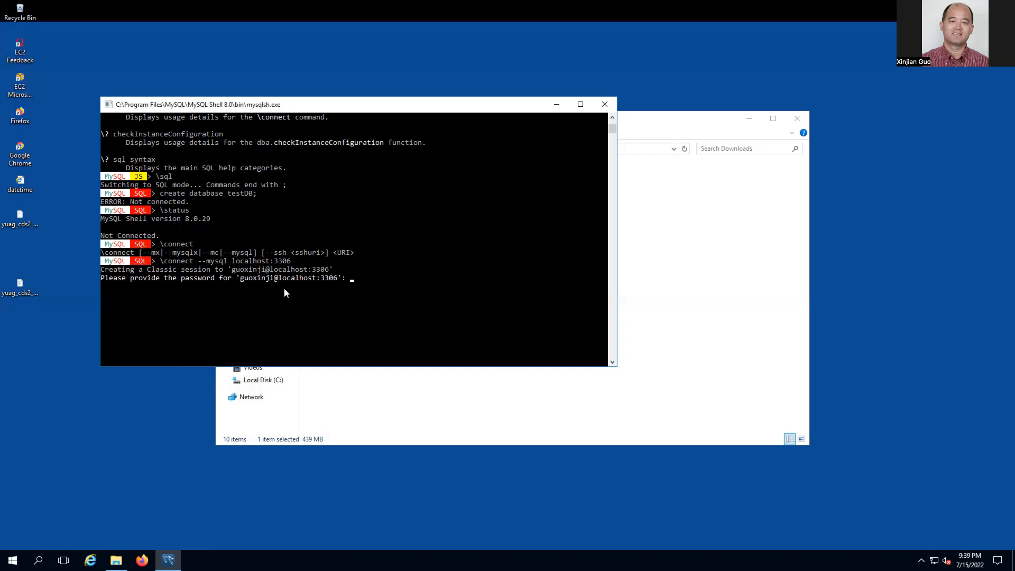
{"action": "key", "text": "Return"}
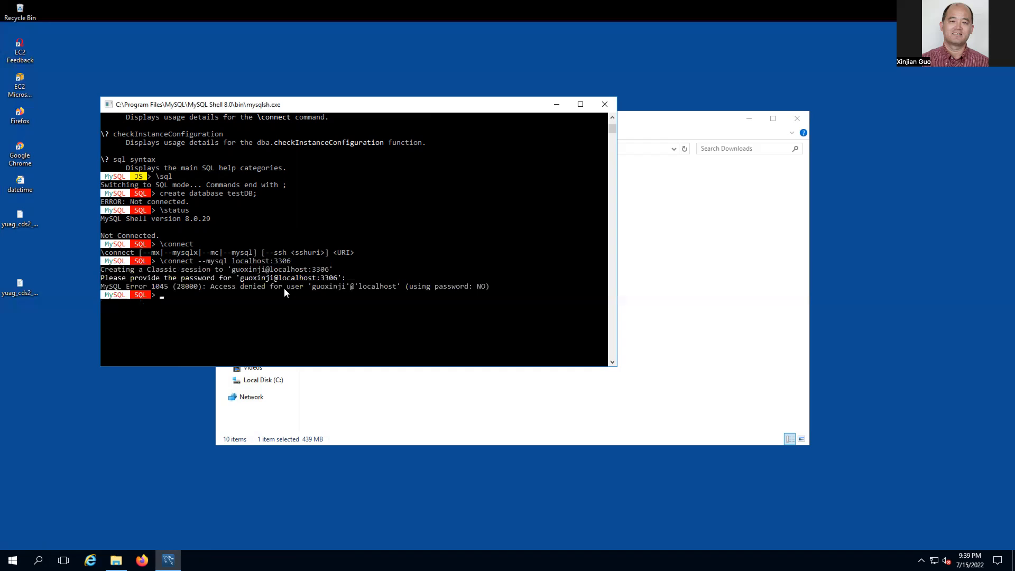
- Edit the recalled connect command to drop the port and insert root@ before localhost
{"action": "key", "text": "Up"}
{"action": "key", "text": "BackSpace"}
{"action": "key", "text": "BackSpace"}
{"action": "key", "text": "BackSpace"}
{"action": "key", "text": "BackSpace"}
{"action": "key", "text": "BackSpace"}
{"action": "key", "text": "Left"}
{"action": "key", "text": "Left"}
{"action": "key", "text": "Left"}
{"action": "key", "text": "Left"}
{"action": "key", "text": "Left"}
{"action": "type", "text": "root@"}
- Connect as root@localhost, then run status; and show databases; listing four system databases
{"action": "key", "text": "Return"}
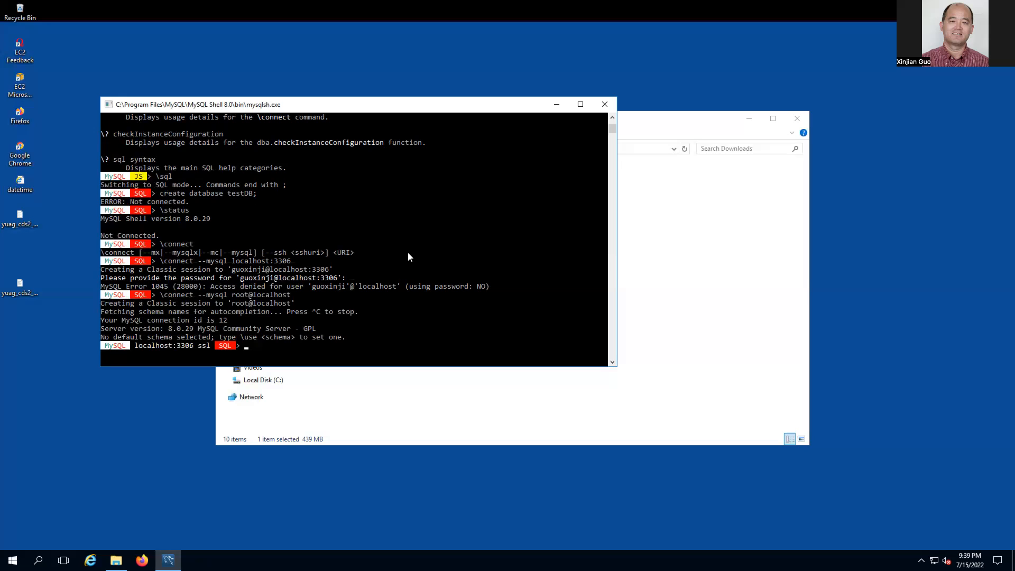
{"action": "type", "text": "status;"}
{"action": "key", "text": "Return"}
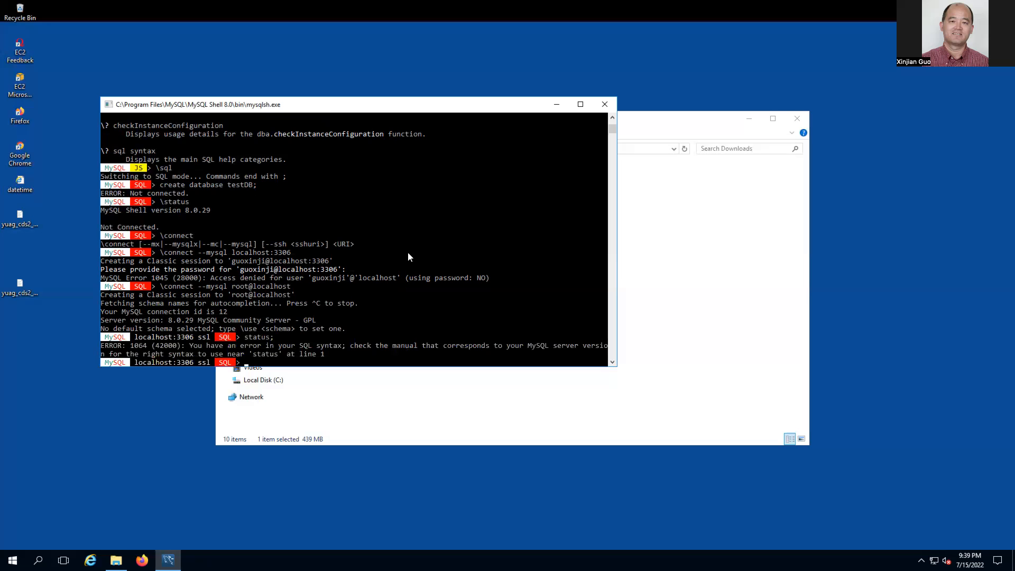
{"action": "type", "text": "show databases;"}
{"action": "key", "text": "Return"}
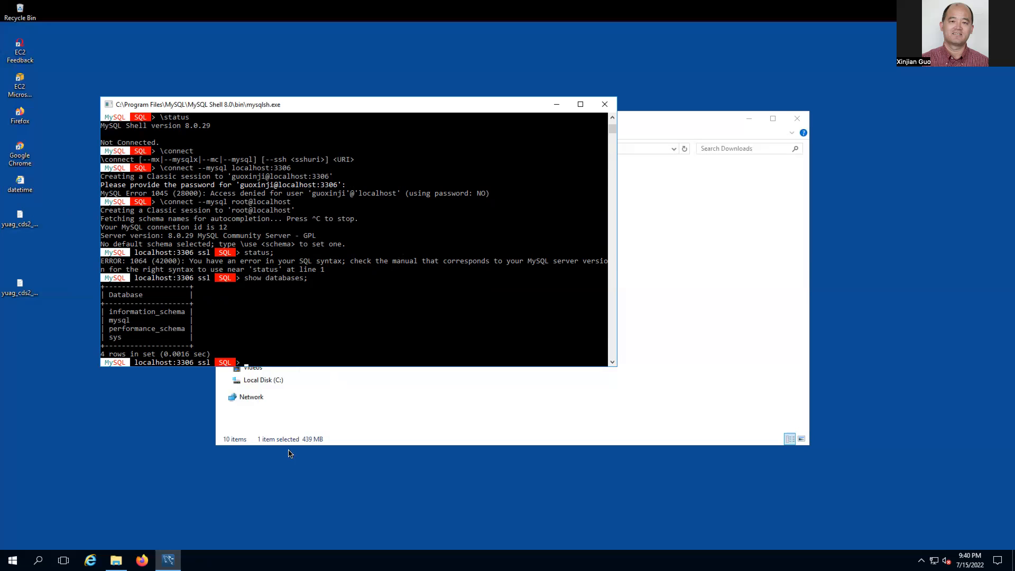
{"action": "key", "text": "ctrl+Left"}
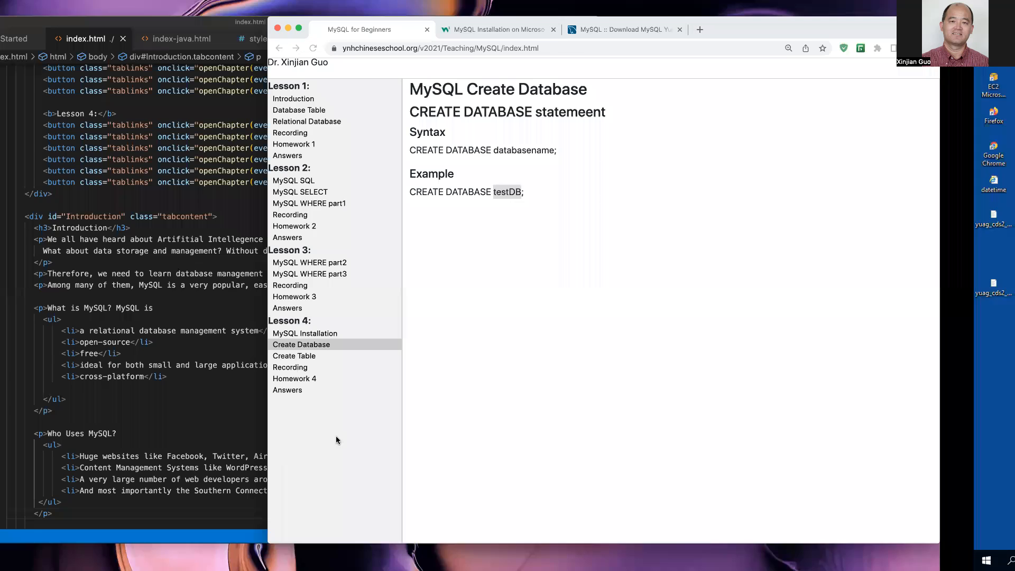
{"action": "left_click", "coordinate": [380, 333]}
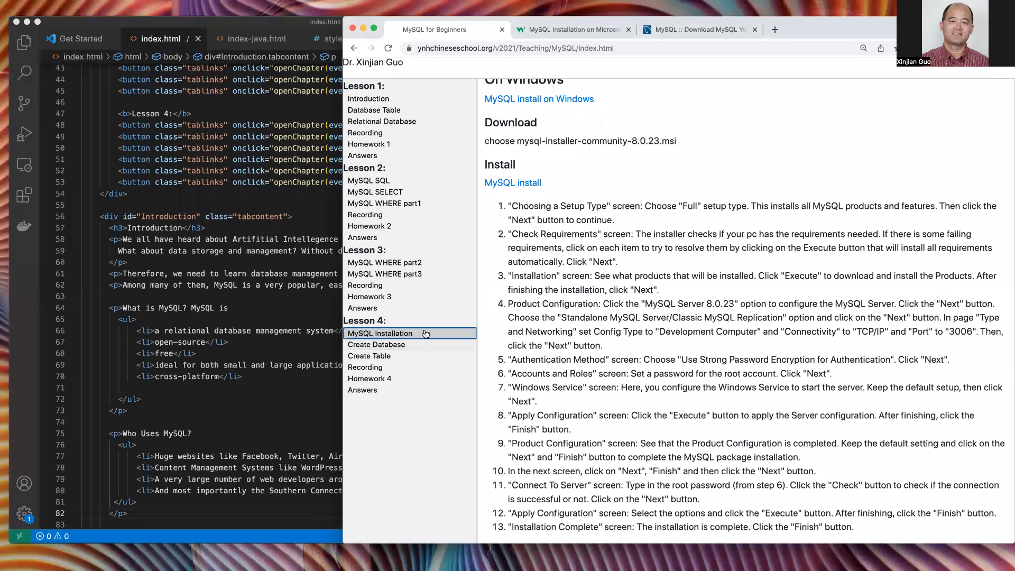
{"action": "scroll", "coordinate": [599, 363], "scroll_direction": "down", "scroll_amount": 1}
{"action": "scroll", "coordinate": [619, 299], "scroll_direction": "up", "scroll_amount": 1}
{"action": "scroll", "coordinate": [620, 299], "scroll_direction": "down", "scroll_amount": 1}
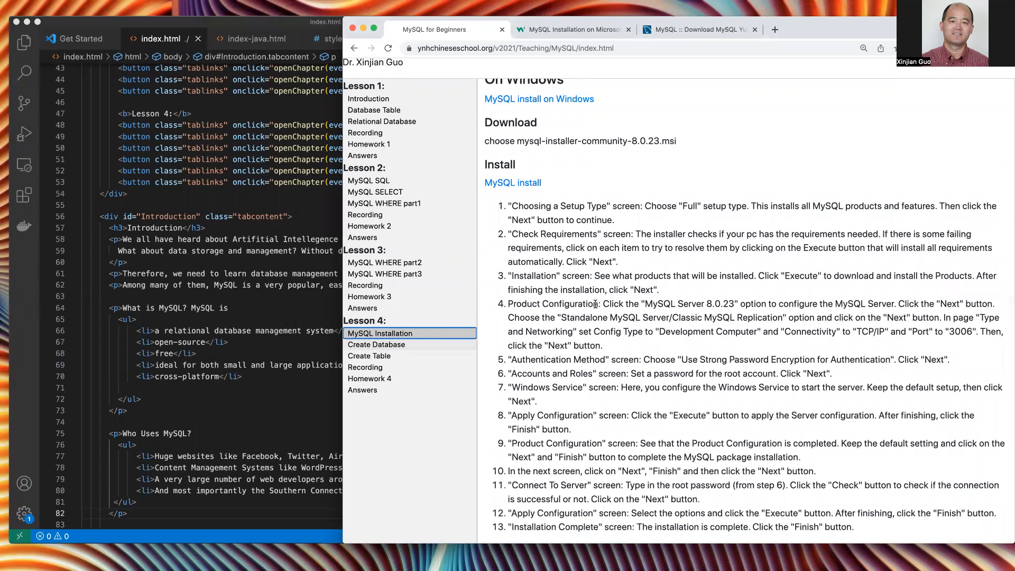
{"action": "scroll", "coordinate": [595, 358], "scroll_direction": "down", "scroll_amount": 1}
{"action": "scroll", "coordinate": [595, 358], "scroll_direction": "up", "scroll_amount": 3}
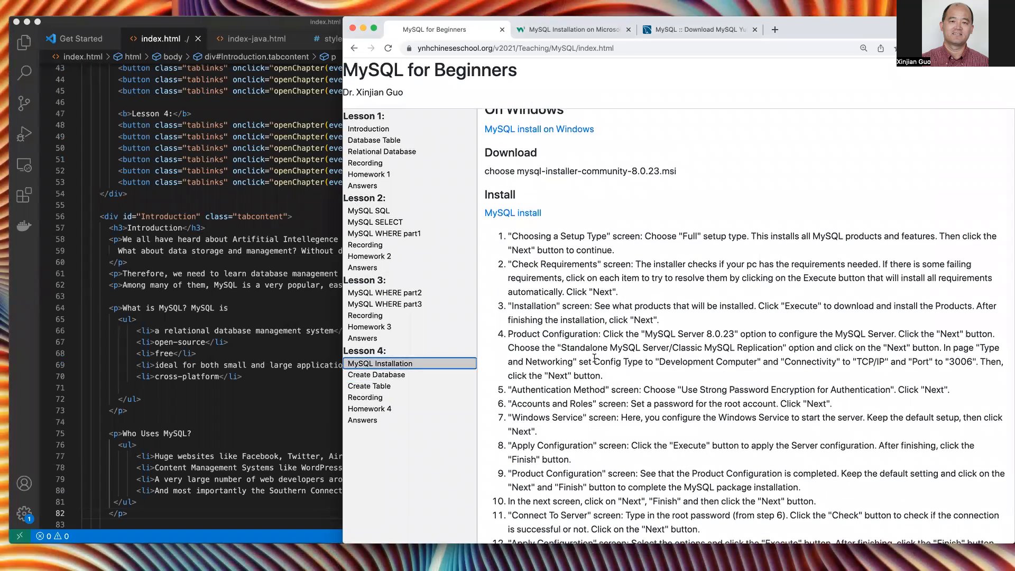
{"action": "key", "text": "ctrl+Right"}
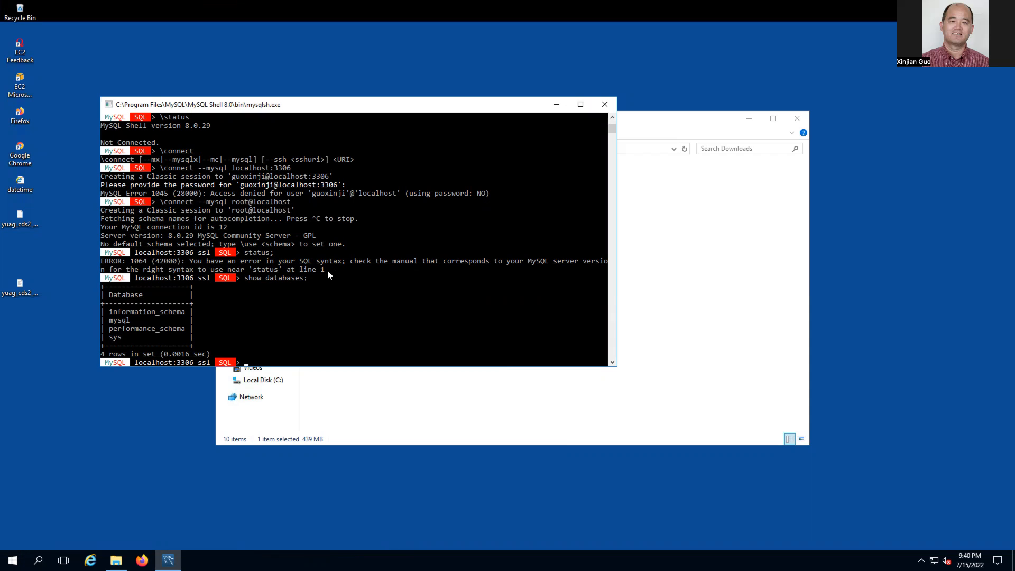
- Point out the show databases command and its information_schema and mysql databases
{"action": "left_click", "coordinate": [288, 278]}
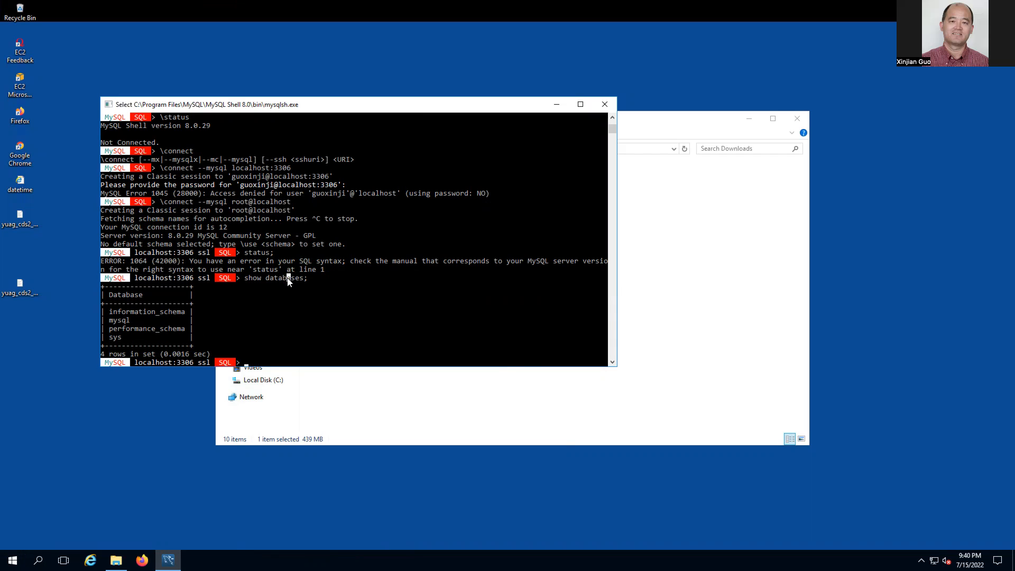
{"action": "left_click", "coordinate": [233, 305]}
{"action": "left_click", "coordinate": [144, 312]}
{"action": "left_click", "coordinate": [124, 321]}
{"action": "left_click", "coordinate": [272, 320]}
{"action": "left_click", "coordinate": [310, 335]}
- Create the testDB database with create database testDB;
{"action": "type", "text": "createe"}
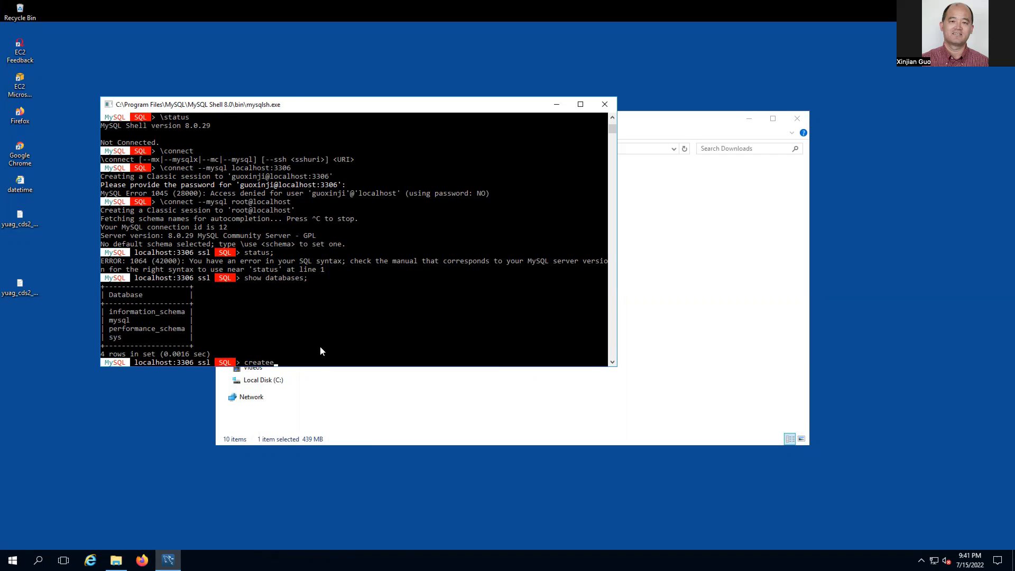
{"action": "key", "text": "BackSpace"}
{"action": "type", "text": "database testDB;"}
{"action": "key", "text": "Return"}
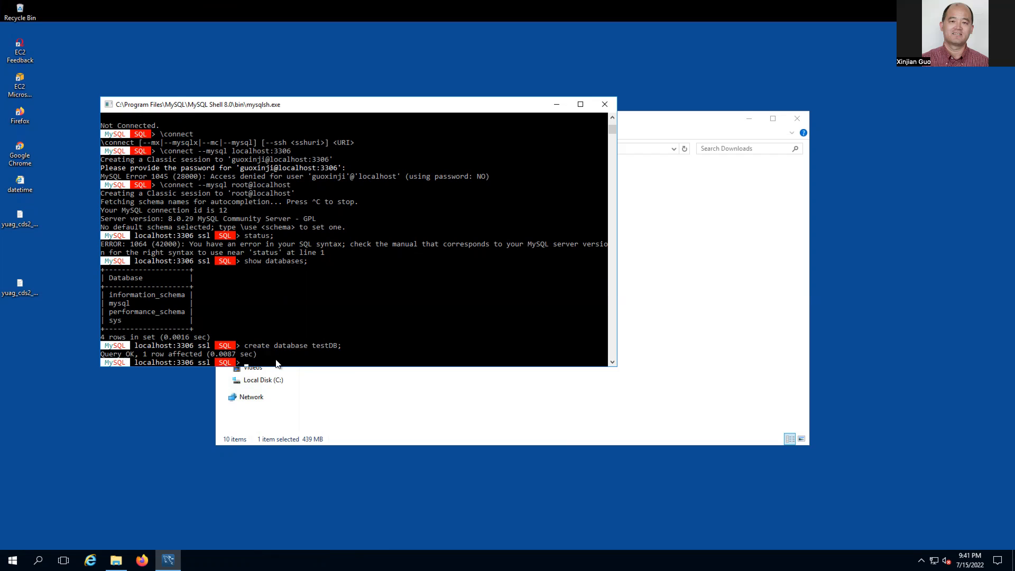
- Note the Query OK result, rerun show databases;, and highlight the new testdb entry
{"action": "left_click", "coordinate": [275, 362]}
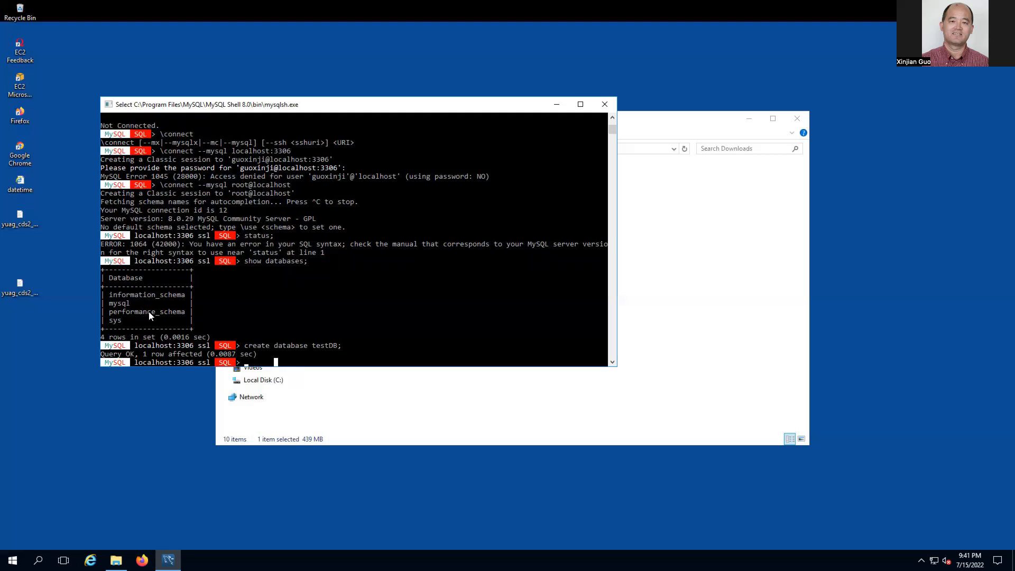
{"action": "left_click", "coordinate": [322, 356]}
{"action": "left_click", "coordinate": [292, 362]}
{"action": "key", "text": "Up"}
{"action": "key", "text": "Up"}
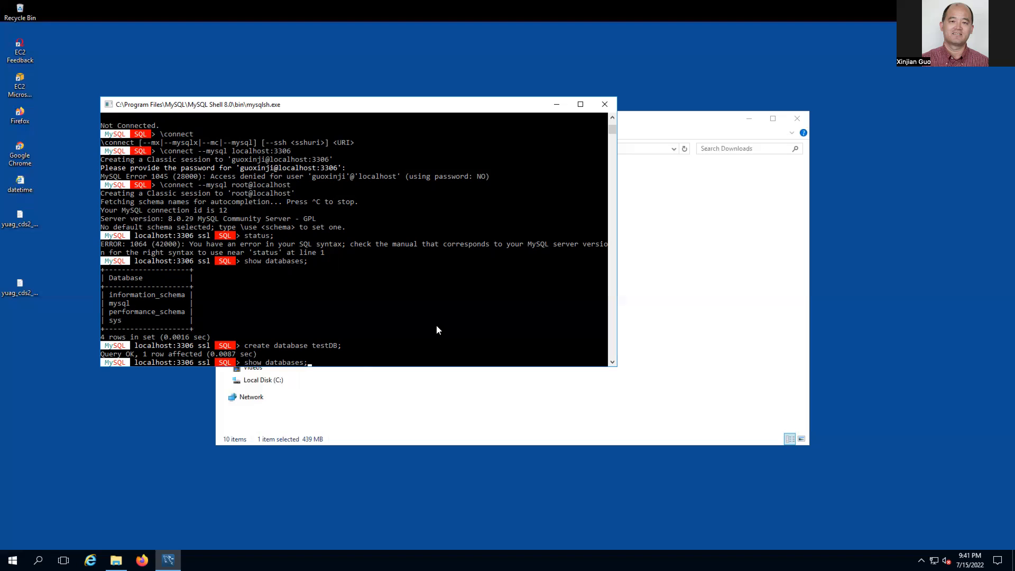
{"action": "key", "text": "Return"}
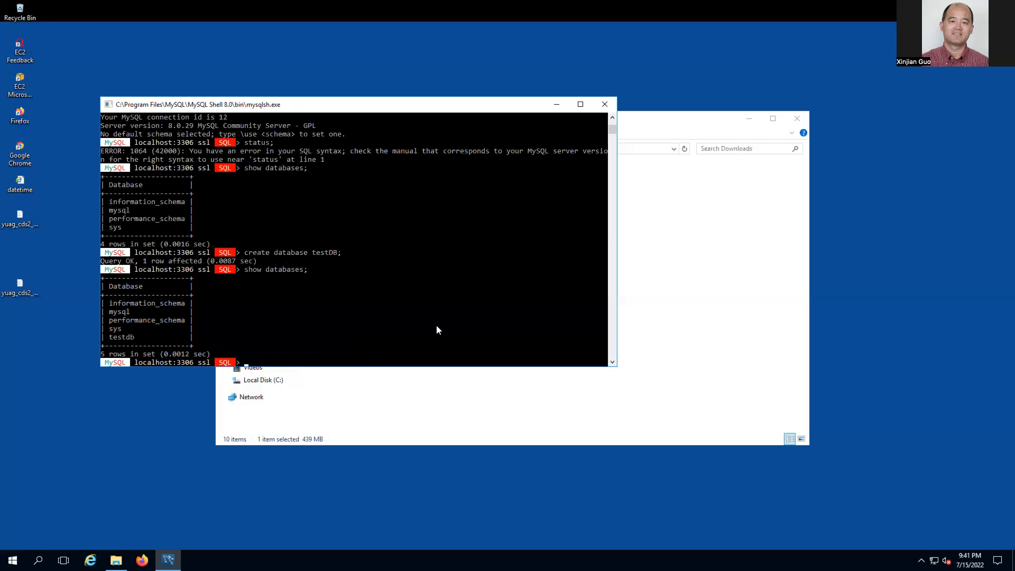
{"action": "double_click", "coordinate": [125, 337]}
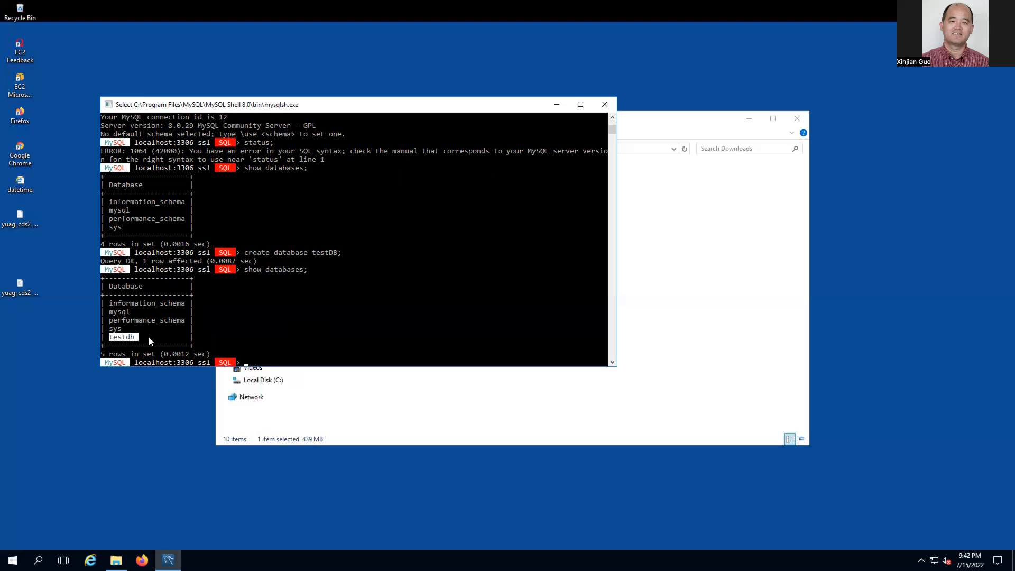
- Enter use testdb; at the prompt
{"action": "left_click", "coordinate": [339, 353]}
{"action": "left_click", "coordinate": [348, 362]}
{"action": "type", "text": "use testdb;"}
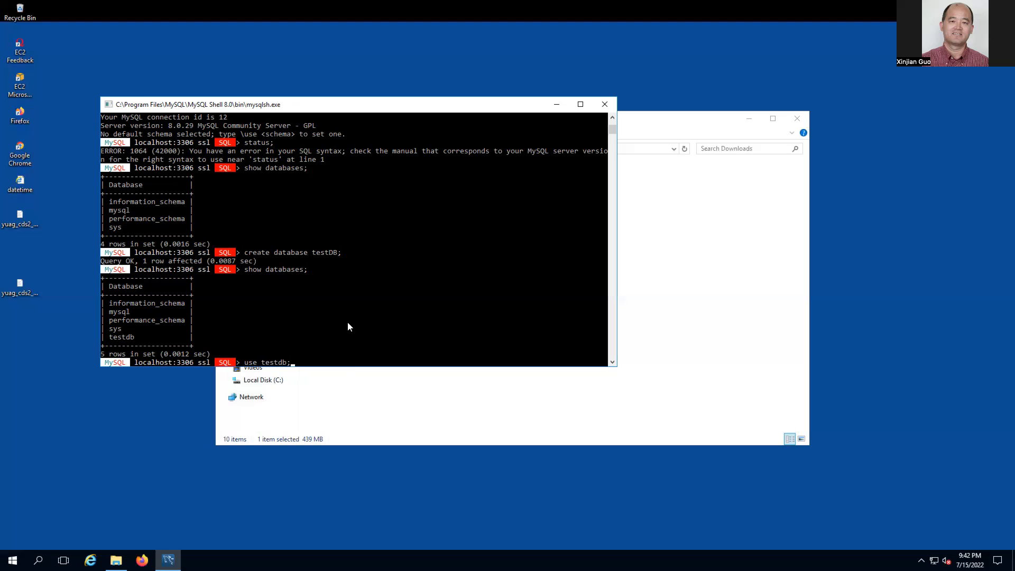
- Switch to testdb, see show tables; return an empty set, then go to the lesson desktop
{"action": "key", "text": "Return"}
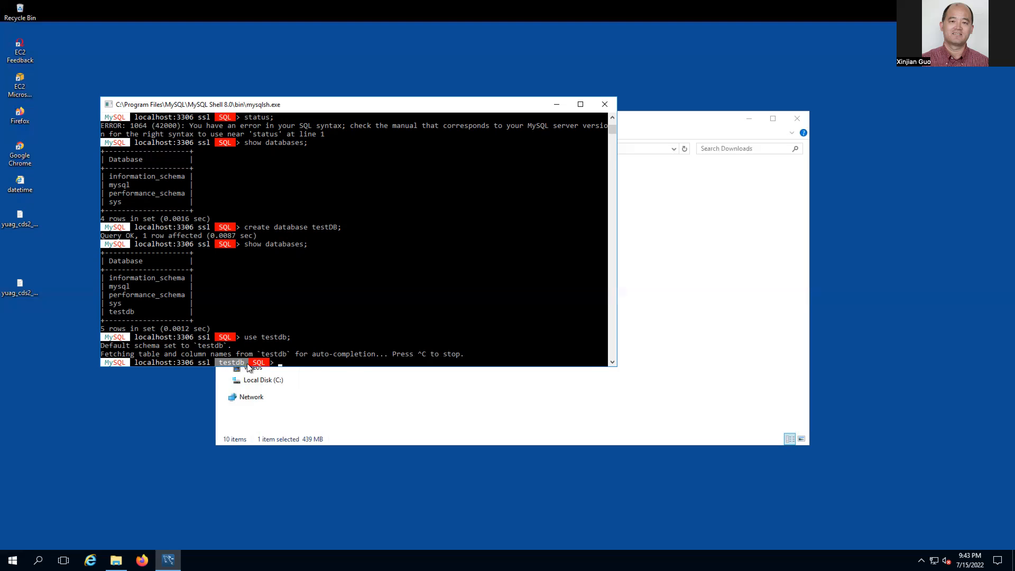
{"action": "type", "text": "show tables;"}
{"action": "key", "text": "Return"}
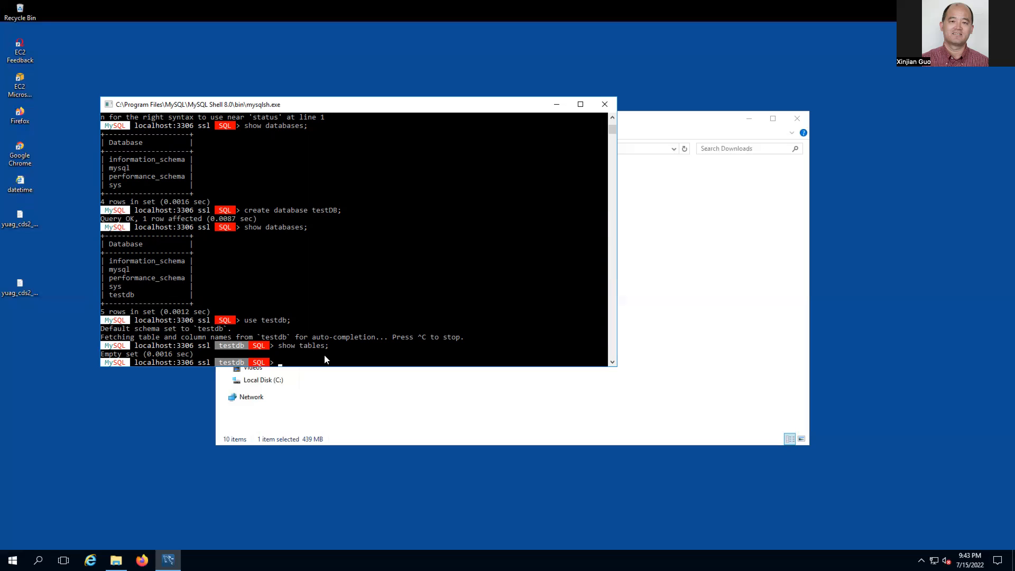
{"action": "key", "text": "ctrl+Left"}
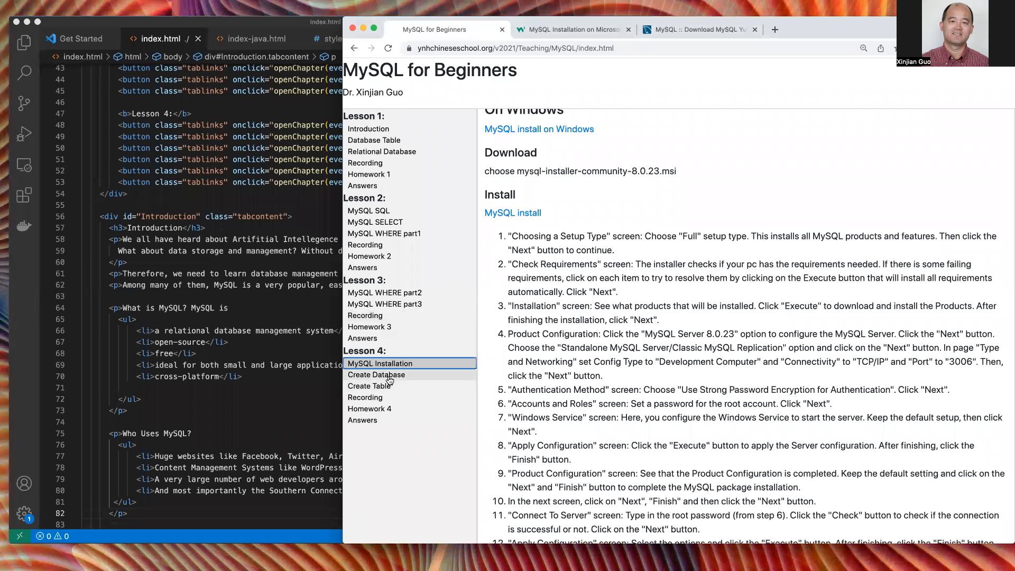
- Open Lesson 4's Create Table page via the Create Database entry in the sidebar
{"action": "left_click", "coordinate": [388, 377]}
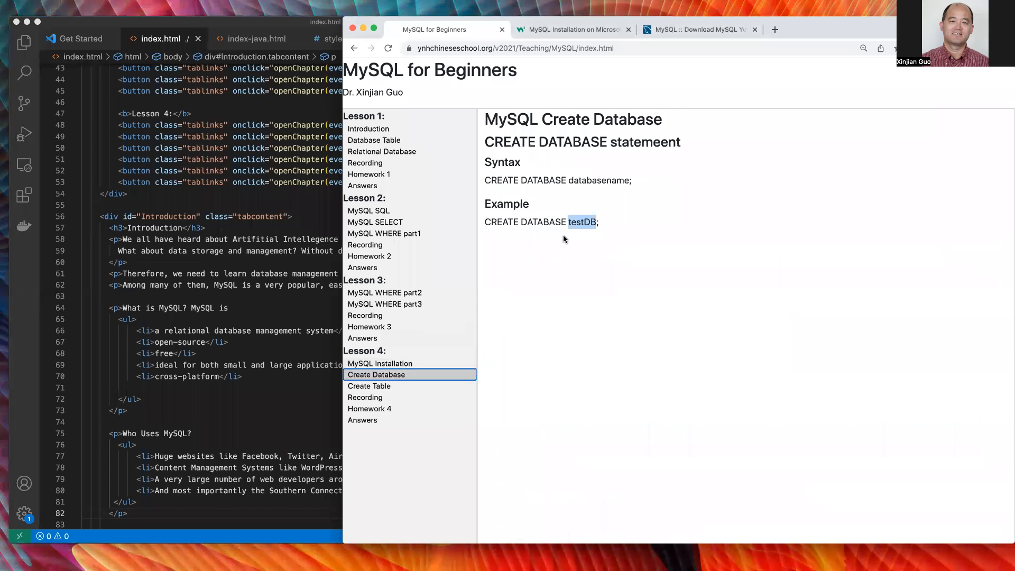
{"action": "left_click", "coordinate": [381, 388]}
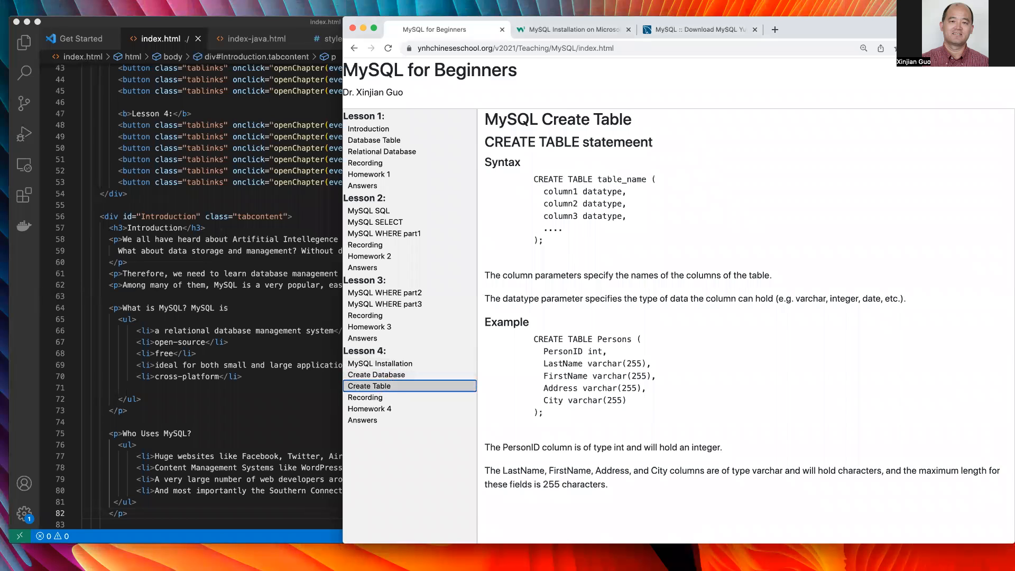
{"action": "key", "text": "ctrl+Right"}
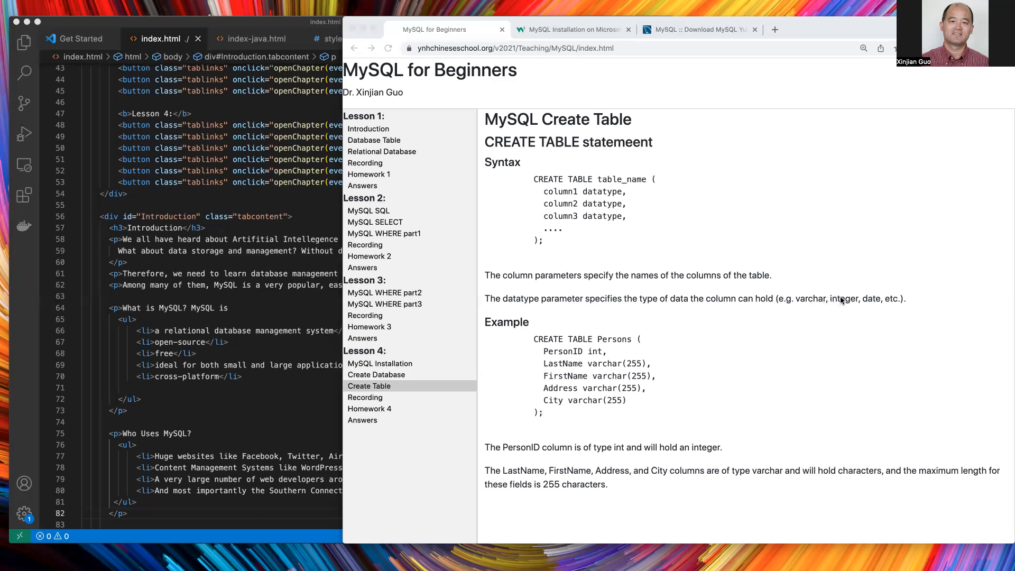
{"action": "double_click", "coordinate": [811, 300]}
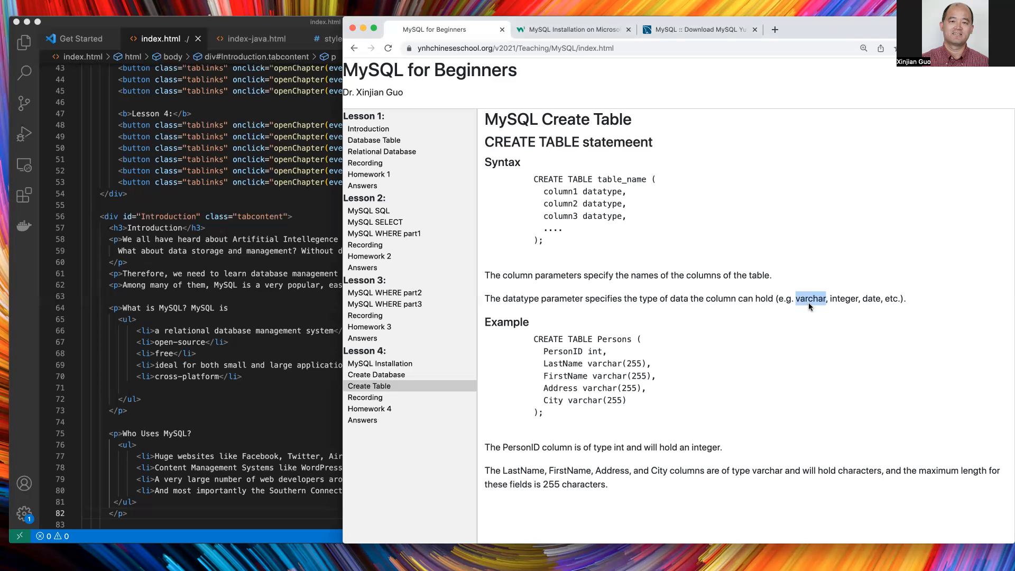
{"action": "double_click", "coordinate": [601, 204]}
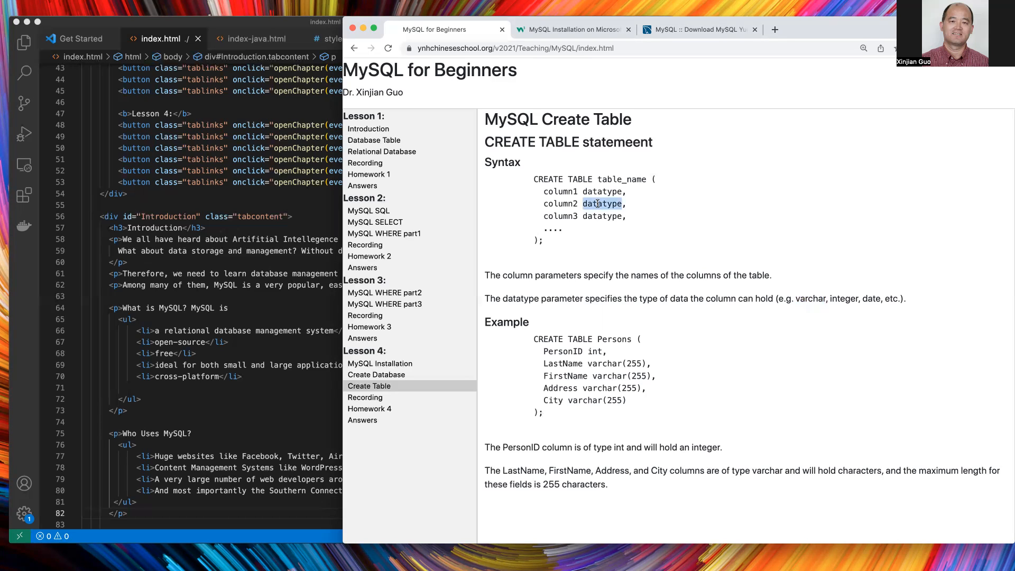
{"action": "double_click", "coordinate": [842, 295]}
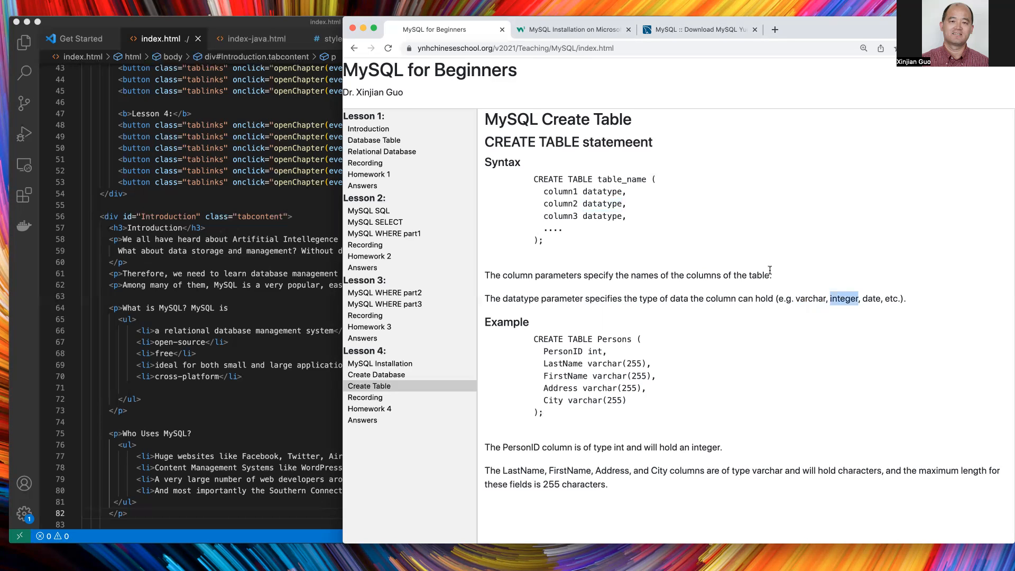
{"action": "double_click", "coordinate": [565, 215]}
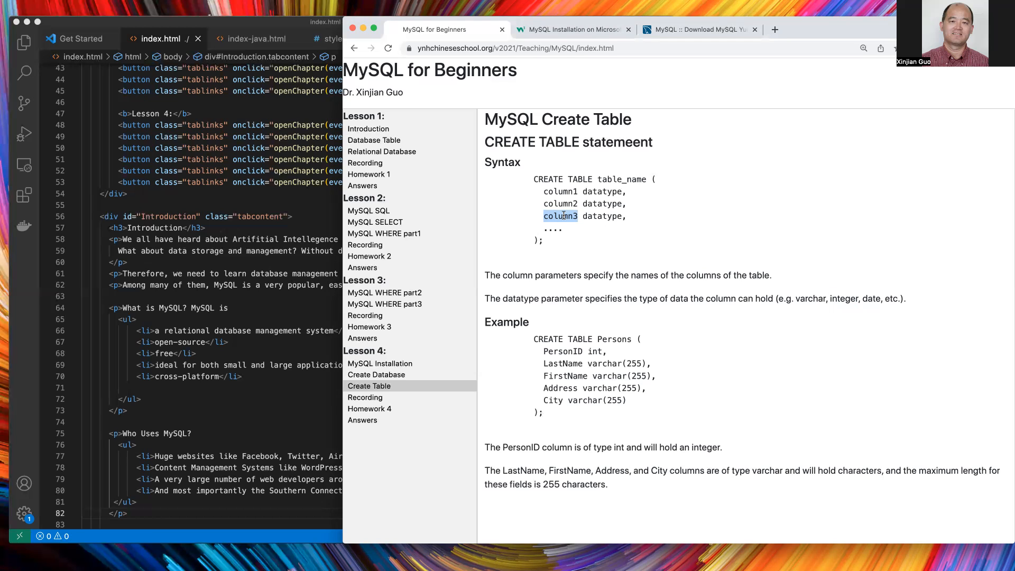
{"action": "double_click", "coordinate": [870, 299]}
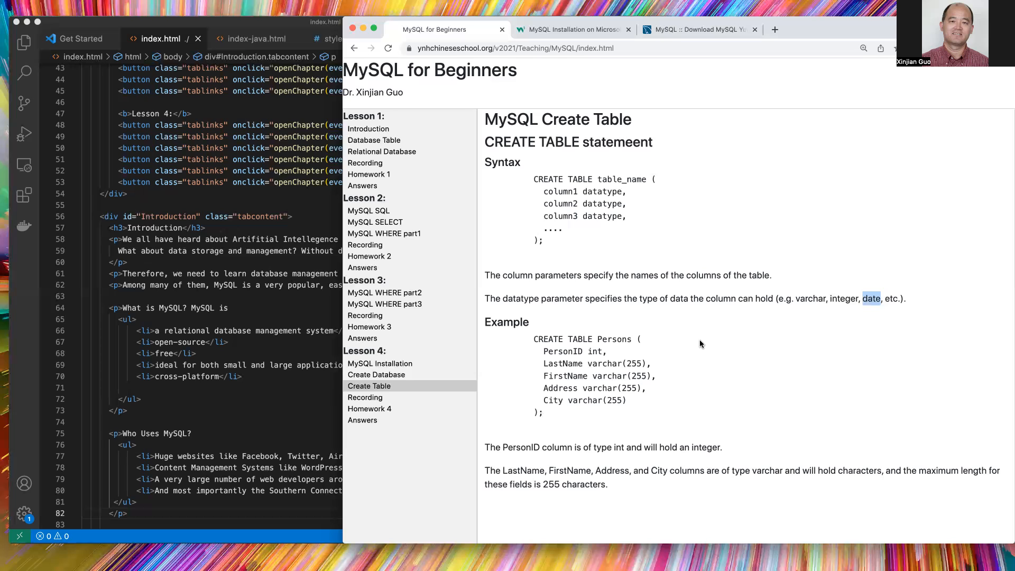
- Highlight PersonID, int, varchar and 255 in the Persons example's first lines
{"action": "left_click", "coordinate": [622, 337]}
{"action": "double_click", "coordinate": [566, 352]}
{"action": "double_click", "coordinate": [597, 352]}
{"action": "left_click", "coordinate": [558, 363]}
{"action": "double_click", "coordinate": [605, 363]}
{"action": "left_click", "coordinate": [629, 362]}
{"action": "double_click", "coordinate": [636, 364]}
- Highlight the Address and City types, then select the whole CREATE TABLE Persons statement
{"action": "double_click", "coordinate": [630, 388]}
{"action": "double_click", "coordinate": [614, 400]}
{"action": "left_click", "coordinate": [582, 401]}
{"action": "double_click", "coordinate": [615, 401]}
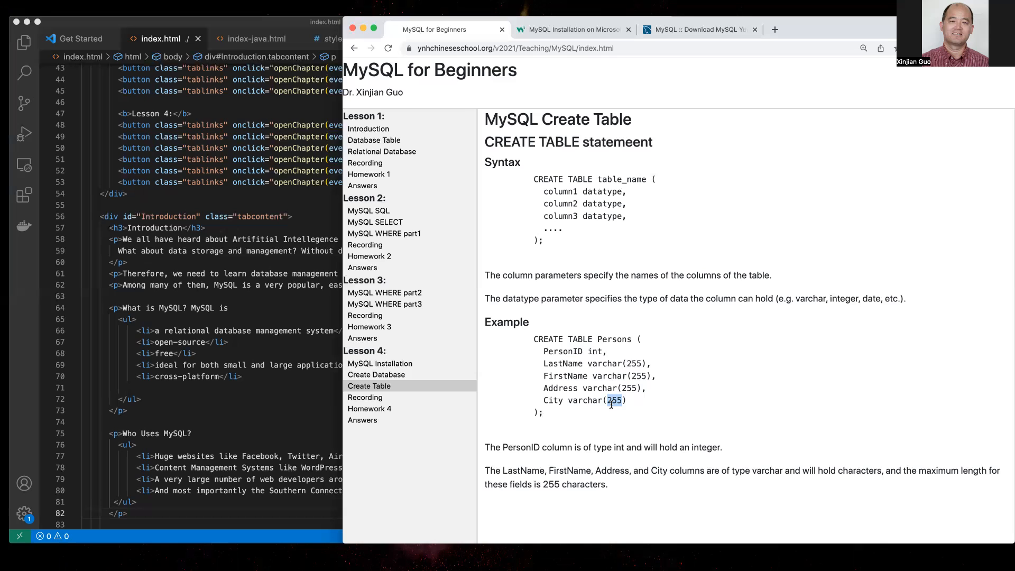
{"action": "double_click", "coordinate": [586, 400]}
{"action": "left_click", "coordinate": [567, 410]}
{"action": "left_click_drag", "start_coordinate": [555, 413], "coordinate": [535, 341]}
{"action": "key", "text": "ctrl+c"}
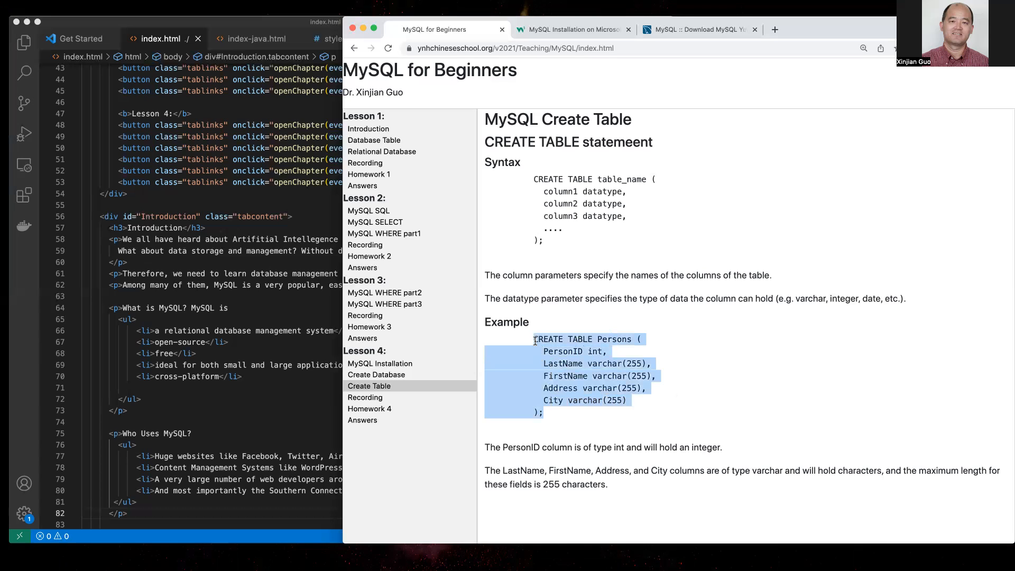
- In MySQL Shell on the remote desktop, run \? and scroll through the command help
{"action": "key", "text": "ctrl+Right"}
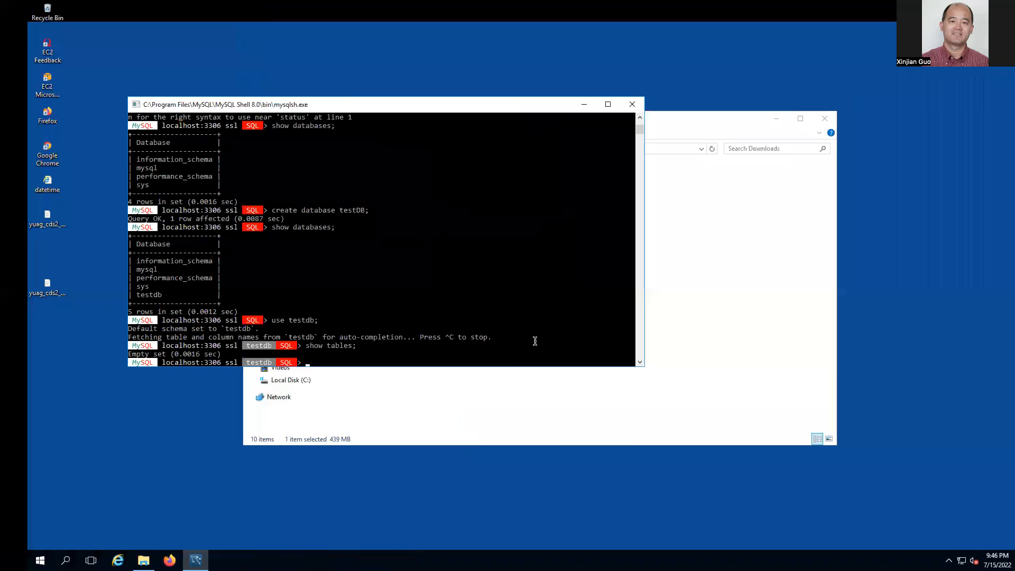
{"action": "left_click", "coordinate": [471, 345]}
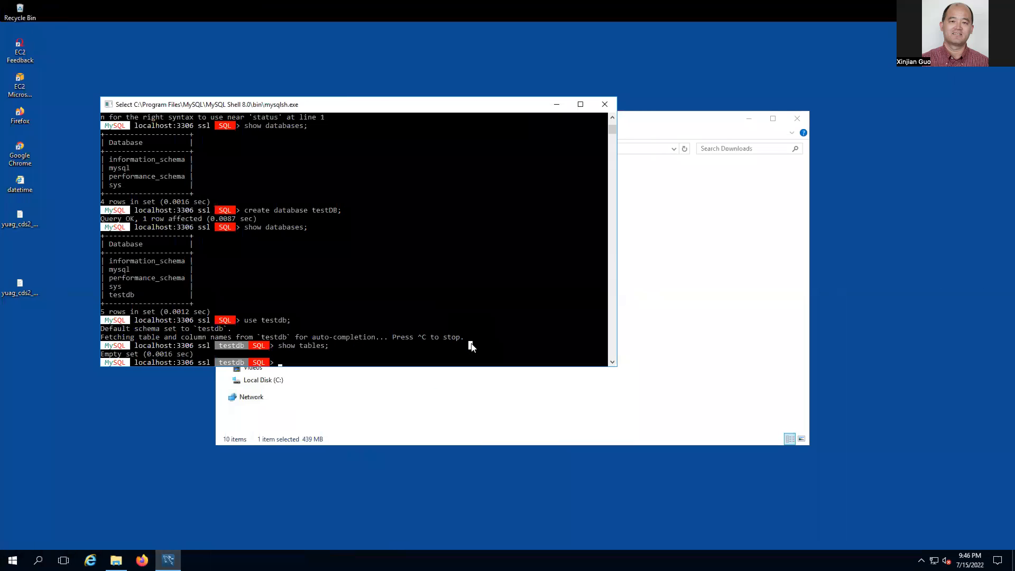
{"action": "scroll", "coordinate": [472, 346], "scroll_direction": "up", "scroll_amount": 6}
{"action": "type", "text": "\\?"}
{"action": "key", "text": "Return"}
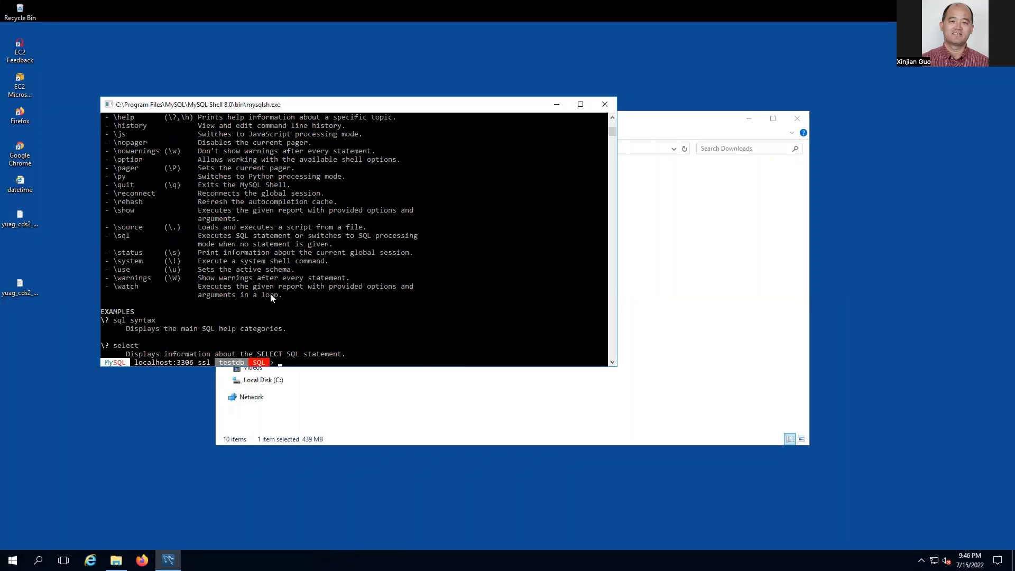
{"action": "scroll", "coordinate": [271, 296], "scroll_direction": "up", "scroll_amount": 4}
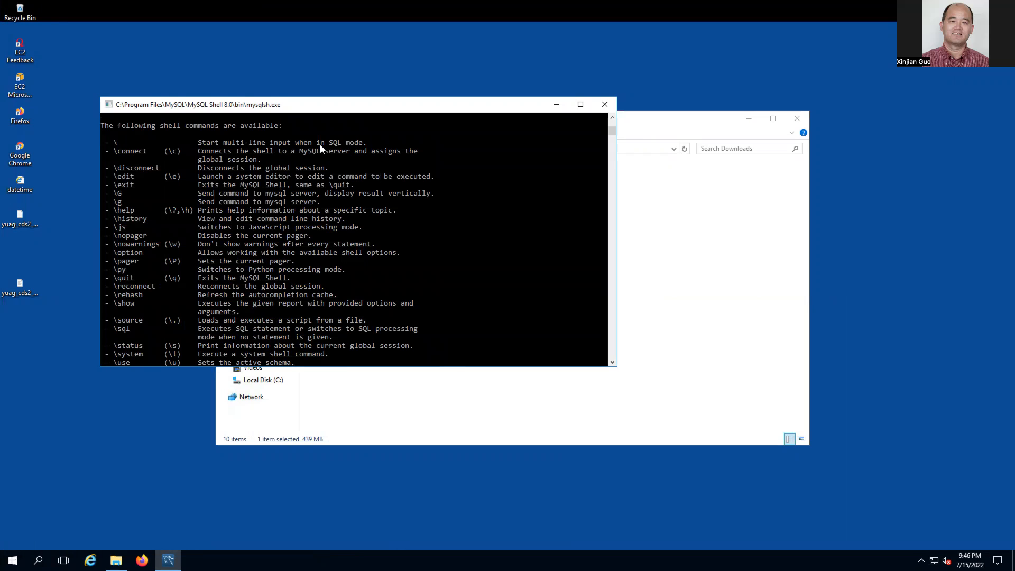
{"action": "scroll", "coordinate": [431, 219], "scroll_direction": "down", "scroll_amount": 3}
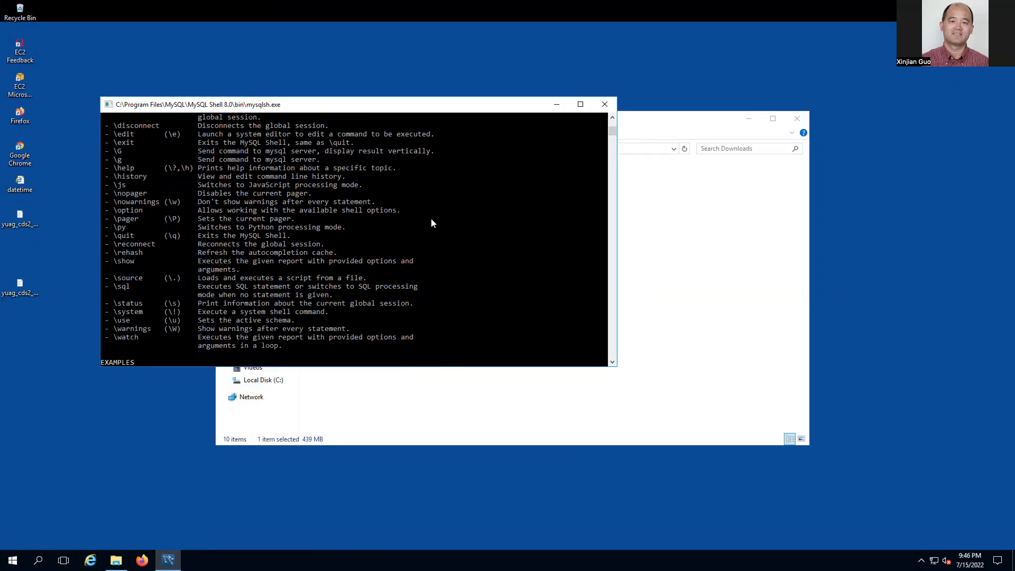
{"action": "scroll", "coordinate": [431, 223], "scroll_direction": "down", "scroll_amount": 1}
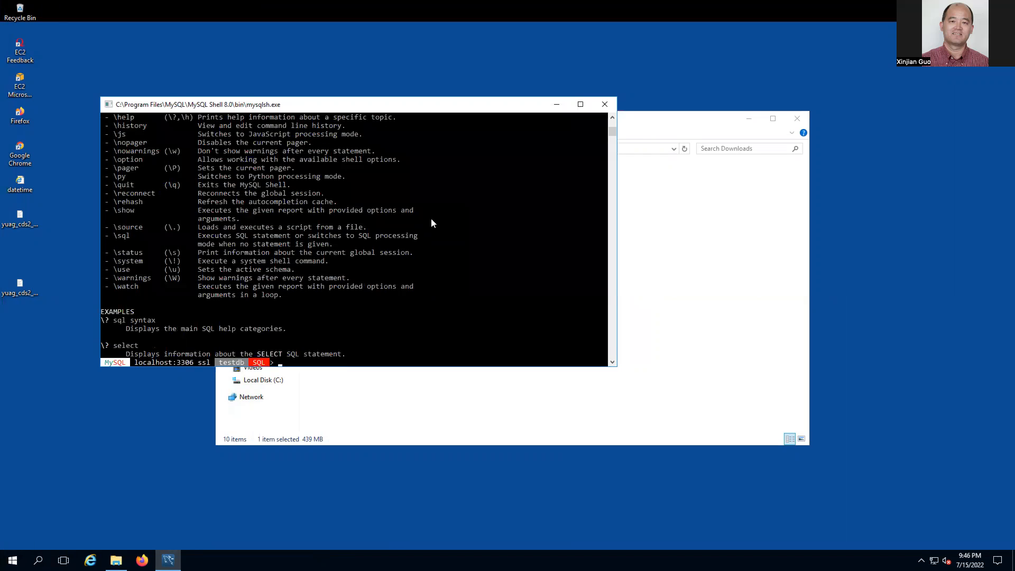
{"action": "scroll", "coordinate": [432, 223], "scroll_direction": "down", "scroll_amount": 1}
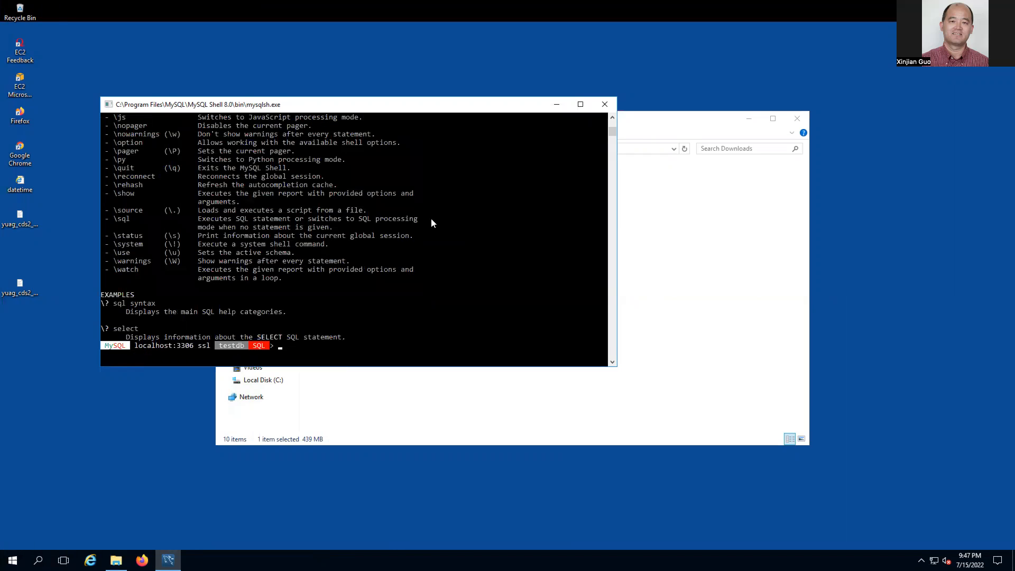
- Paste and run the CREATE TABLE Persons statement in testdb
{"action": "type", "text": "\\"}
{"action": "key", "text": "ctrl+v"}
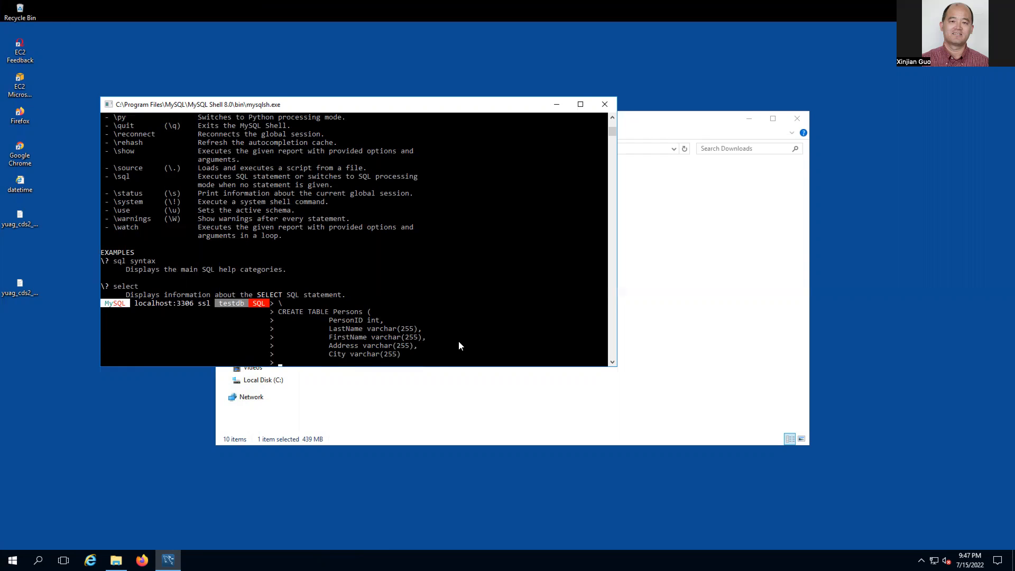
{"action": "key", "text": "Return"}
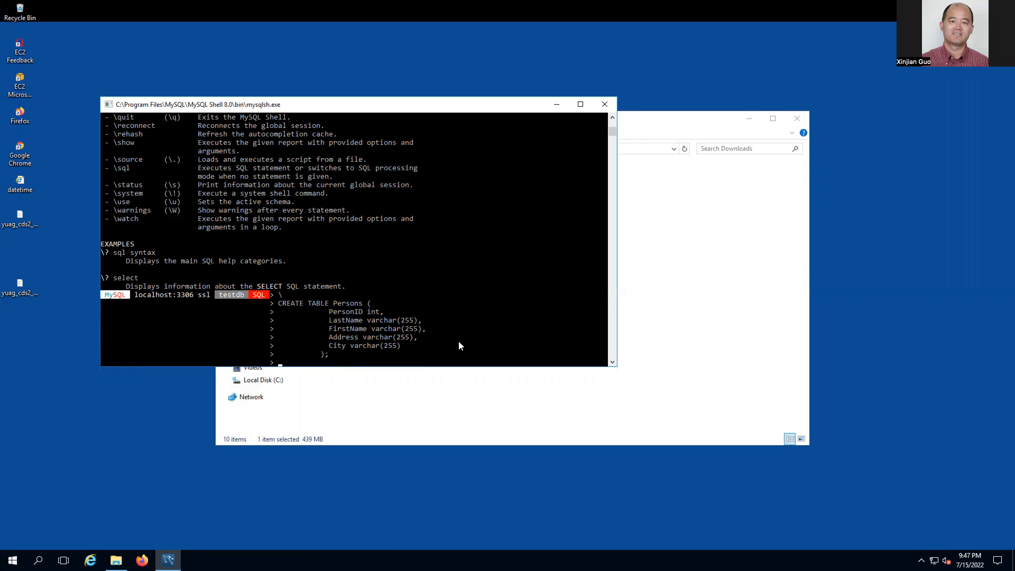
{"action": "key", "text": "Return"}
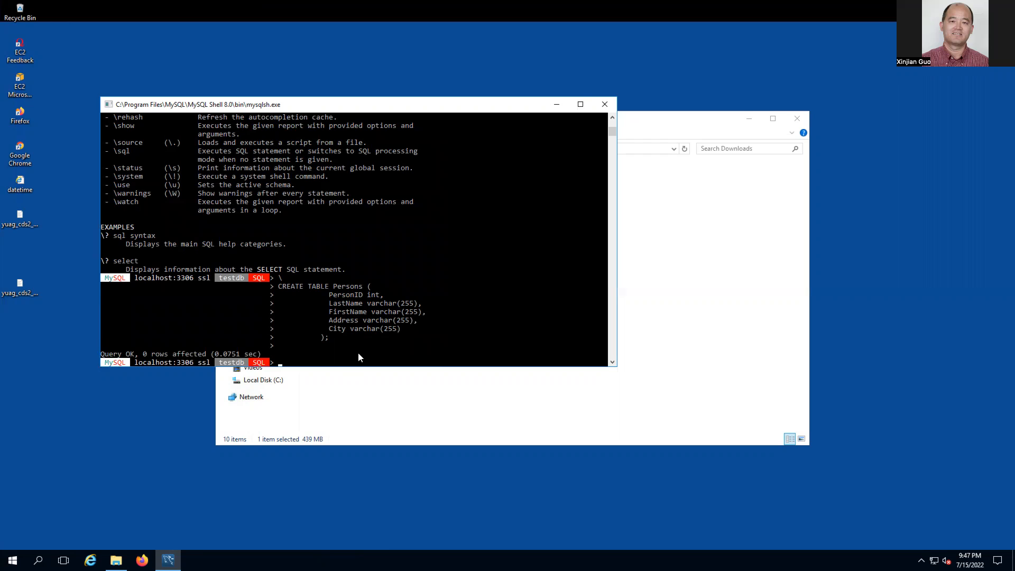
- List the tables, correcting show table; to show tables;
{"action": "type", "text": "show table;"}
{"action": "key", "text": "Return"}
{"action": "key", "text": "Up"}
{"action": "key", "text": "Left"}
{"action": "type", "text": "s"}
{"action": "key", "text": "Return"}
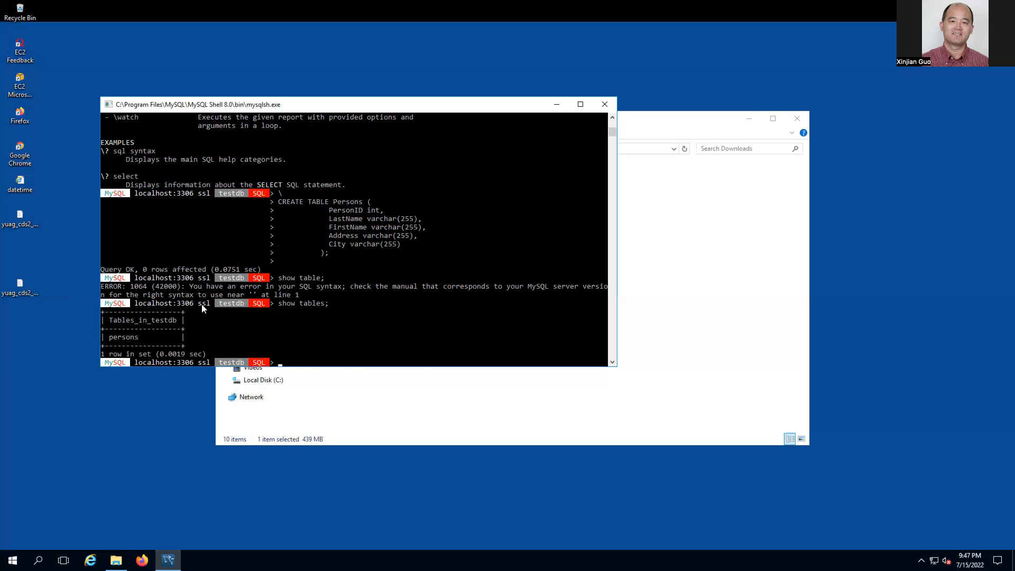
- Highlight persons in the result and enter desc persons; at the prompt
{"action": "left_click", "coordinate": [224, 337]}
{"action": "double_click", "coordinate": [127, 339]}
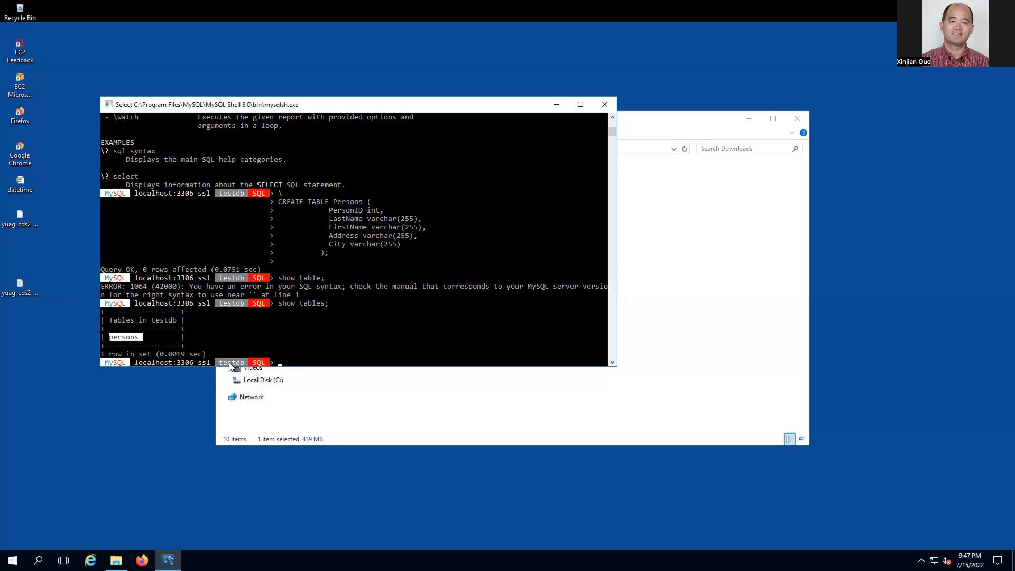
{"action": "left_click", "coordinate": [296, 331]}
{"action": "left_click", "coordinate": [263, 330]}
{"action": "type", "text": "desc "}
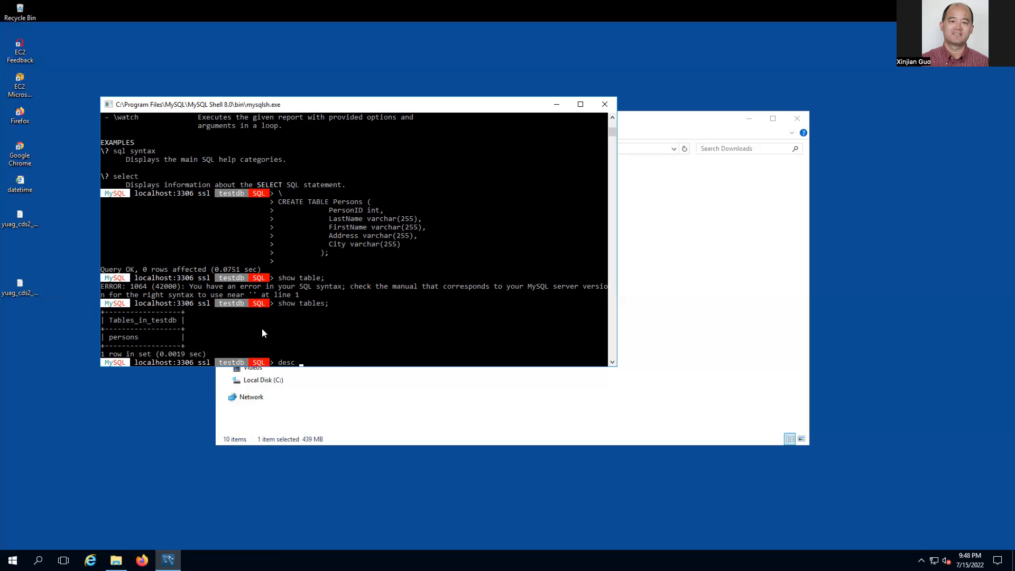
{"action": "type", "text": "persons;"}
- Run desc persons; to list PersonID int and four nullable varchar(255) columns
{"action": "key", "text": "Return"}
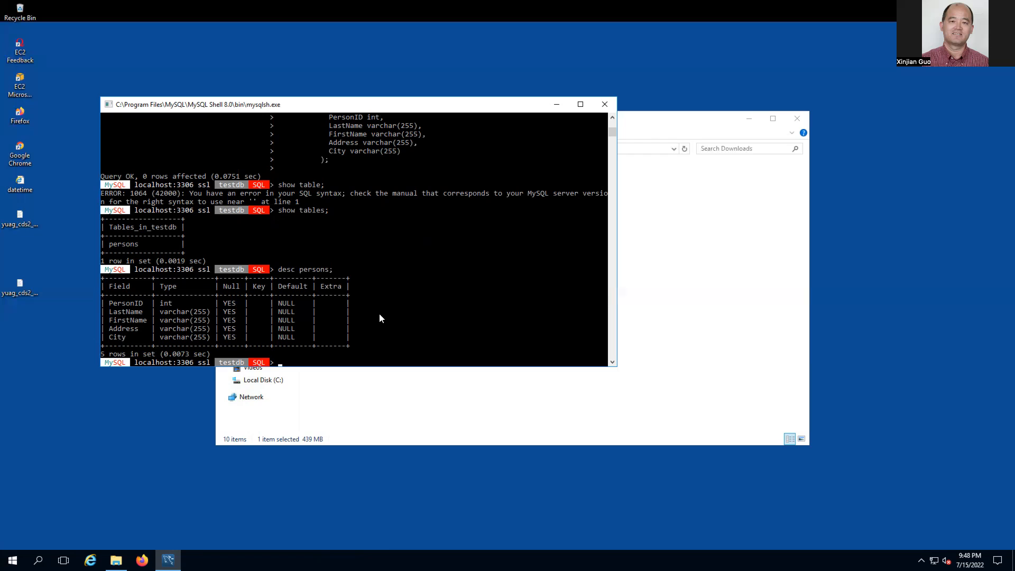
- Run select * from persons; and get an Empty set
{"action": "type", "text": "select * from persons;"}
{"action": "key", "text": "Return"}
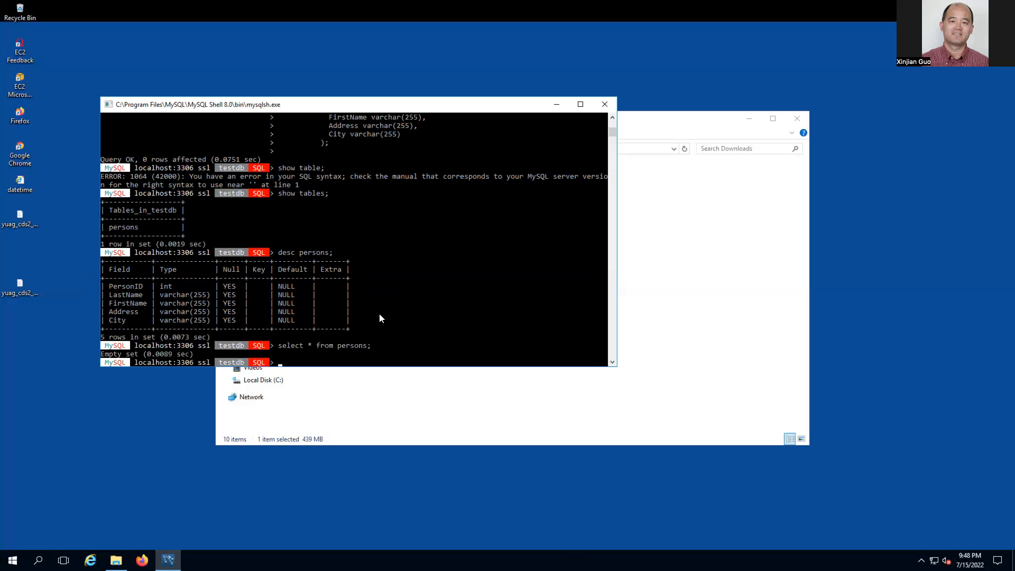